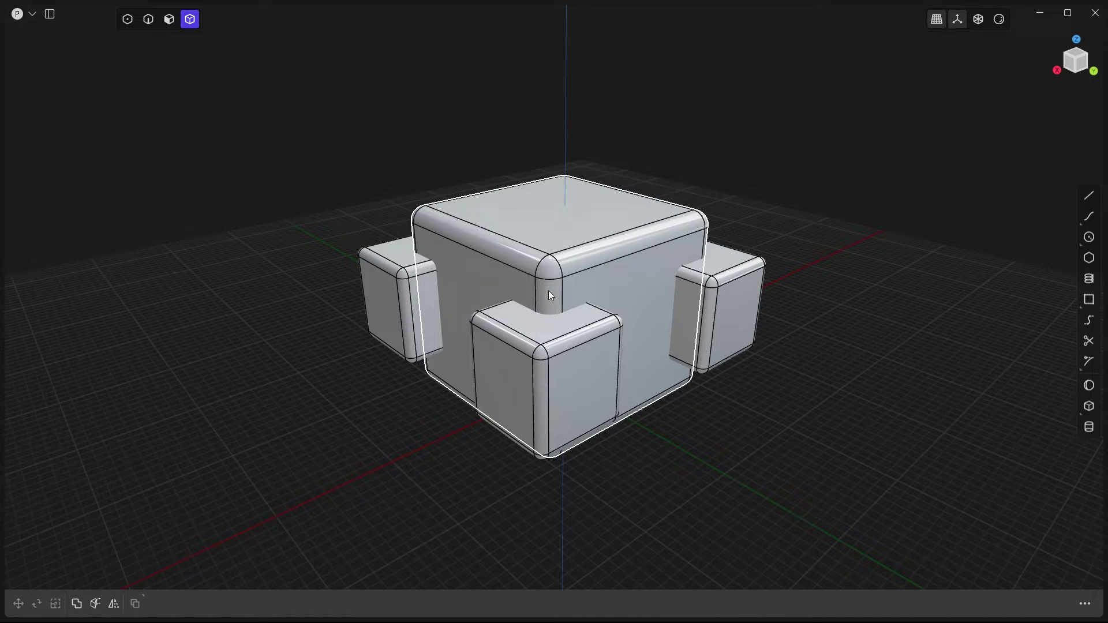
Step: Set the navigation preset to Maya in the preferences and return to the model
{"action": "middle_click_drag", "start_coordinate": [551, 297], "coordinate": [558, 288]}
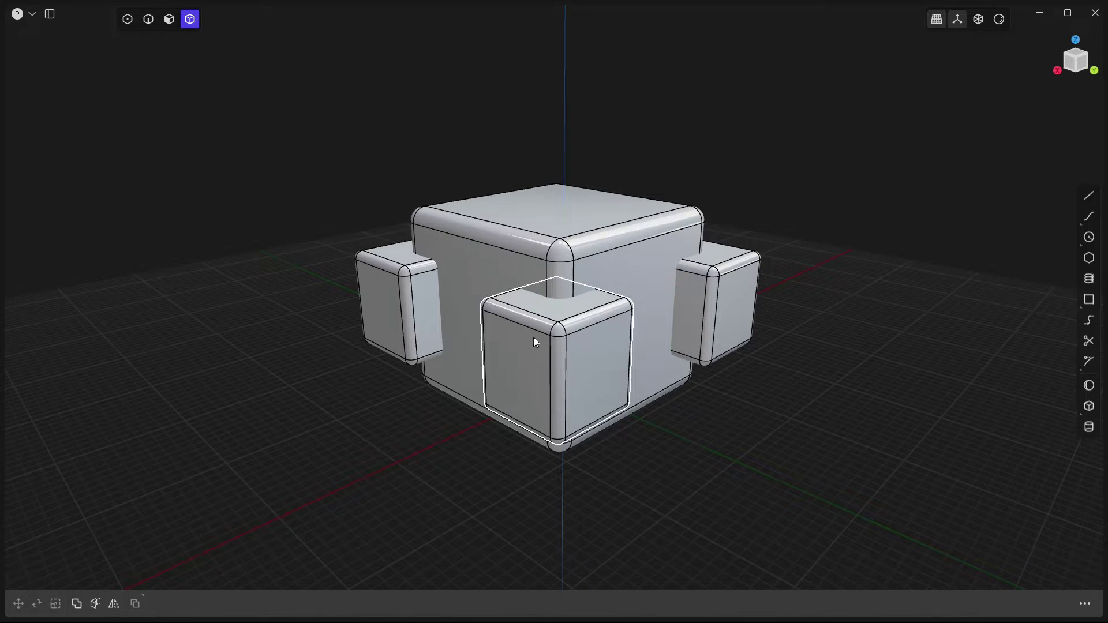
{"action": "left_click", "coordinate": [17, 13]}
{"action": "left_click", "coordinate": [63, 171]}
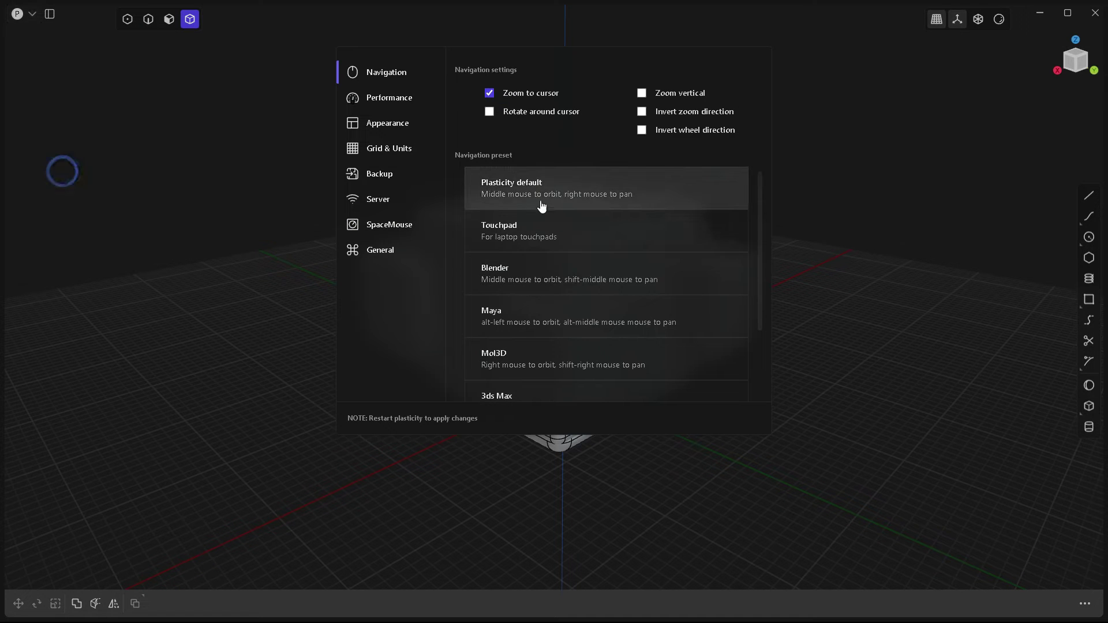
{"action": "scroll", "coordinate": [524, 358], "scroll_direction": "down", "scroll_amount": 3}
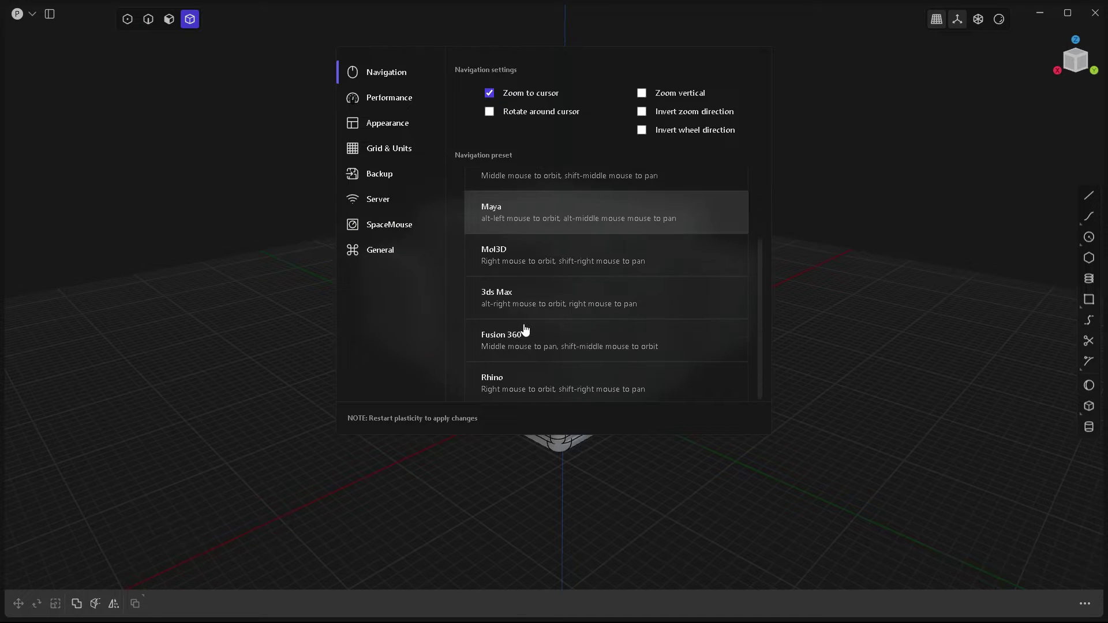
{"action": "left_click", "coordinate": [382, 73]}
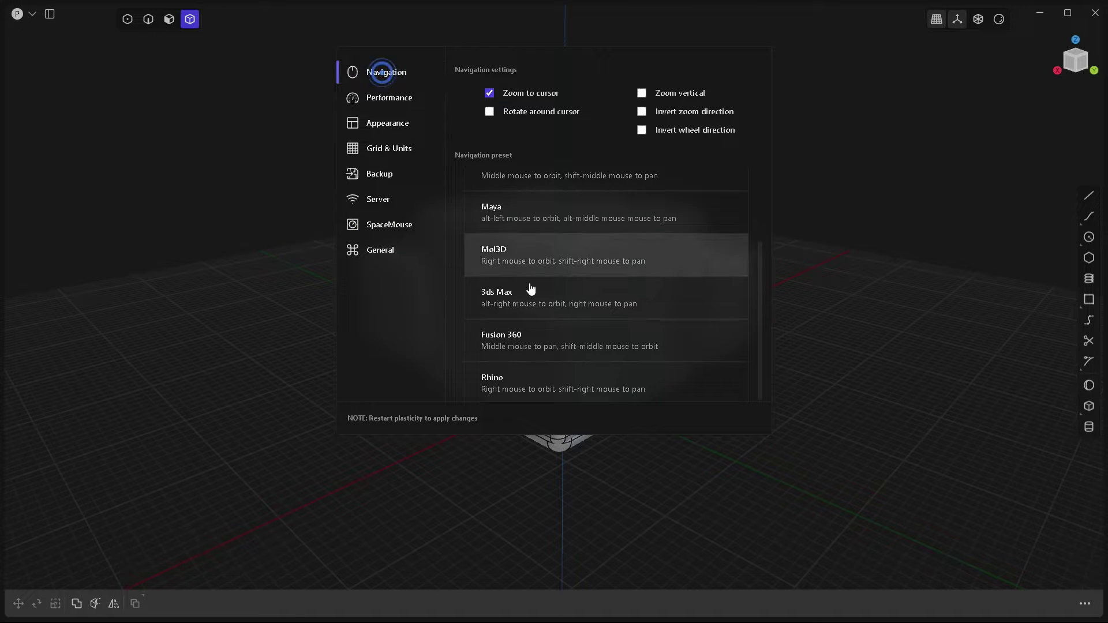
{"action": "left_click", "coordinate": [526, 213]}
{"action": "scroll", "coordinate": [583, 289], "scroll_direction": "up", "scroll_amount": 3}
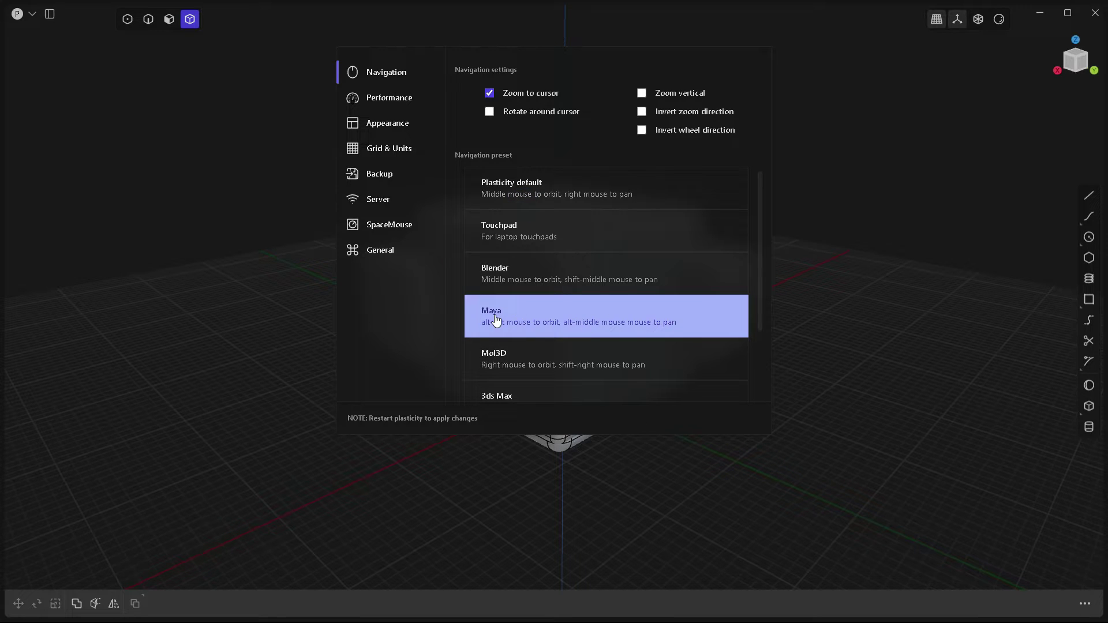
{"action": "left_click", "coordinate": [848, 244]}
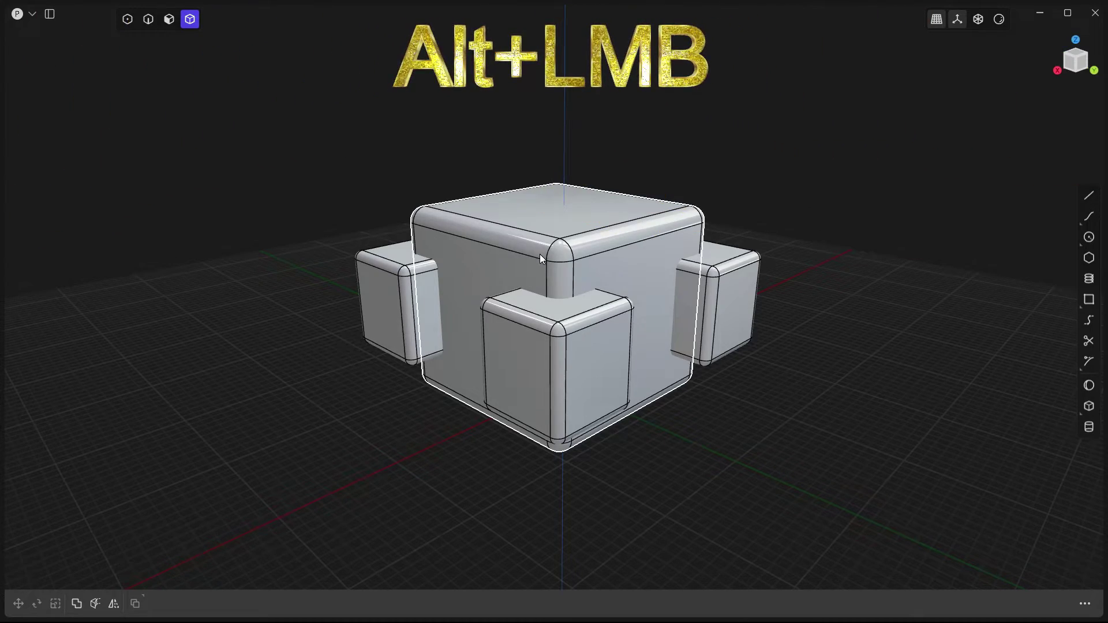
Step: Enable the Zoom vertical option in the navigation preferences and return to the model
{"action": "mouse_move", "coordinate": [539, 254]}
{"action": "left_mouse_down", "text": "alt"}
{"action": "mouse_move", "coordinate": [516, 229]}
{"action": "mouse_move", "coordinate": [581, 225]}
{"action": "mouse_move", "coordinate": [553, 300]}
{"action": "mouse_move", "coordinate": [445, 290]}
{"action": "mouse_move", "coordinate": [566, 240]}
{"action": "mouse_move", "coordinate": [532, 244]}
{"action": "left_mouse_up", "text": "alt"}
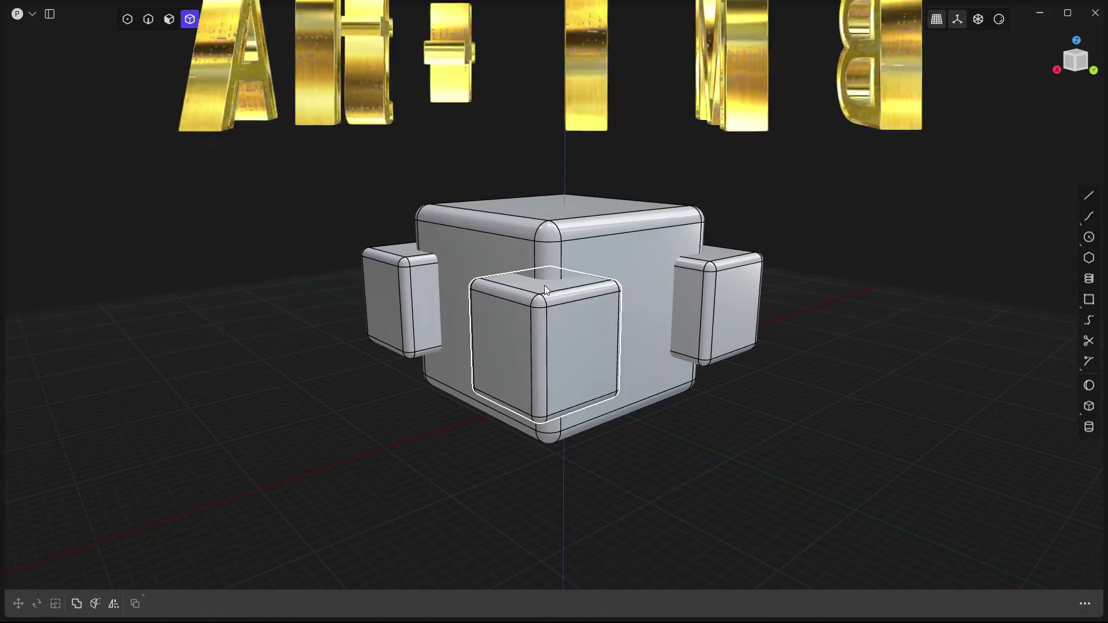
{"action": "right_click_drag", "start_coordinate": [543, 285], "coordinate": [217, 151], "text": "alt"}
{"action": "left_click", "coordinate": [23, 16]}
{"action": "left_click", "coordinate": [48, 169]}
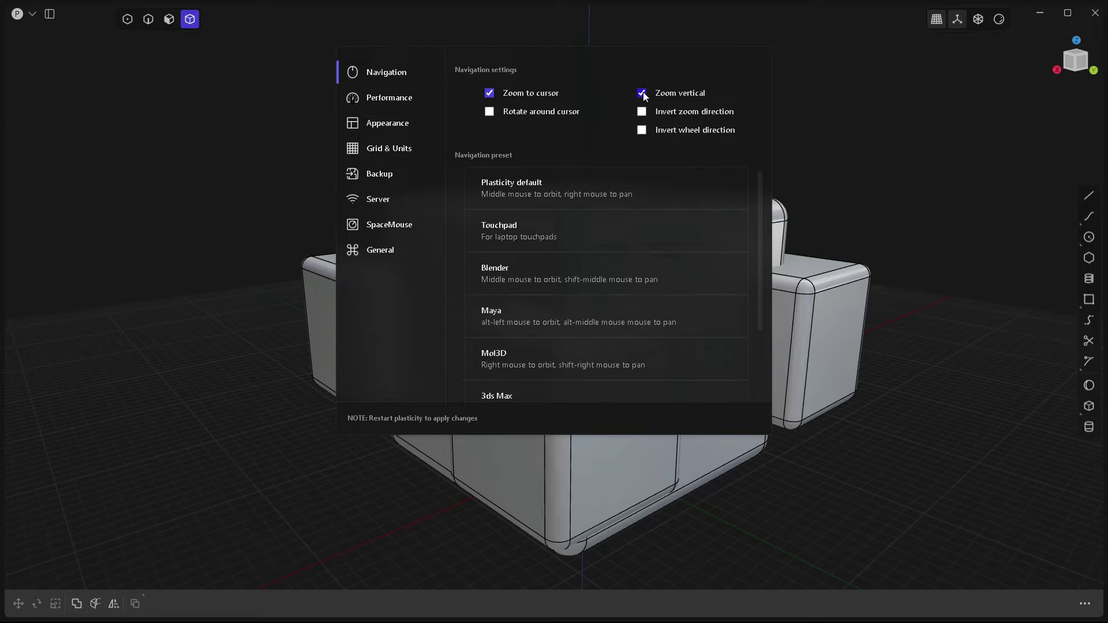
{"action": "left_click", "coordinate": [943, 312]}
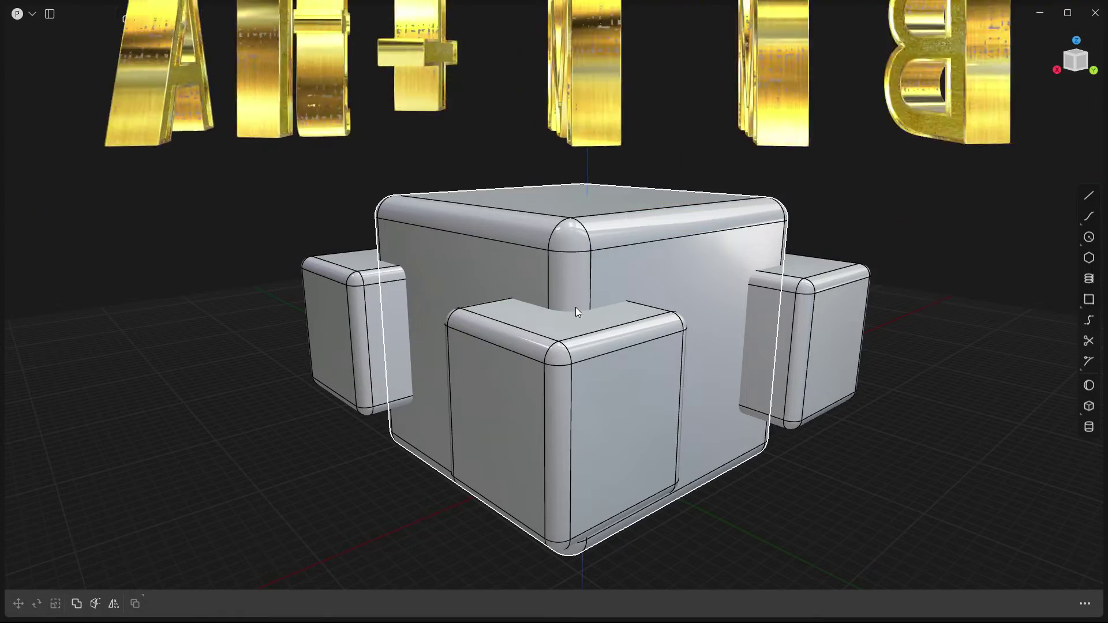
Step: Move the view off the model, recentre it on several blocks in turn, and zoom back in on them
{"action": "middle_click_drag", "start_coordinate": [576, 311], "coordinate": [1090, 337], "text": "alt"}
{"action": "scroll", "coordinate": [498, 265], "scroll_direction": "down", "scroll_amount": 4}
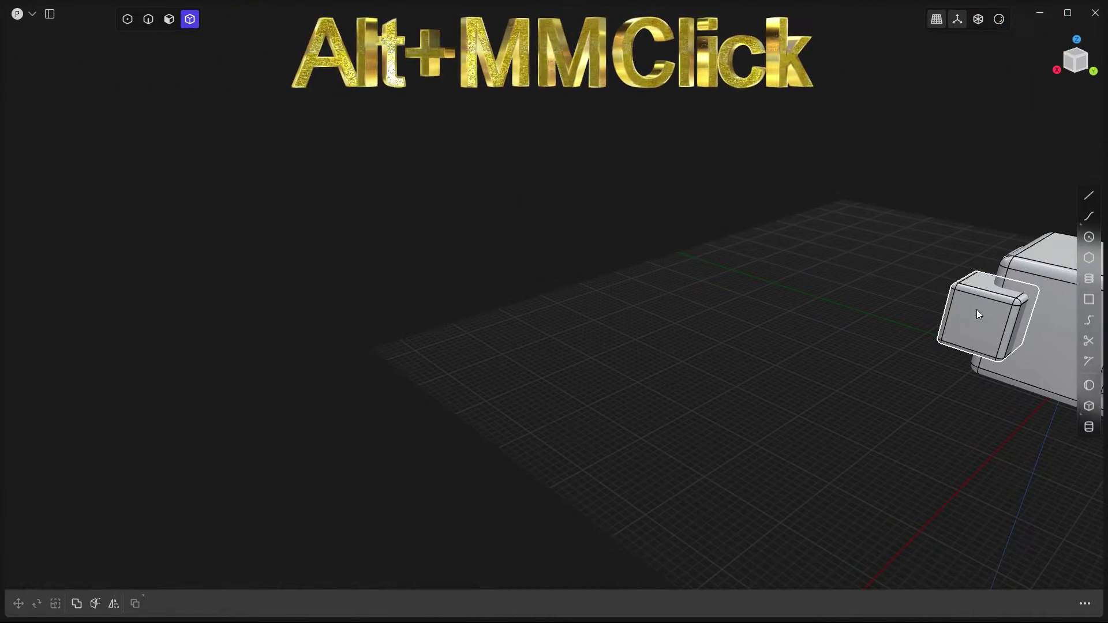
{"action": "middle_click", "coordinate": [961, 314], "text": "alt"}
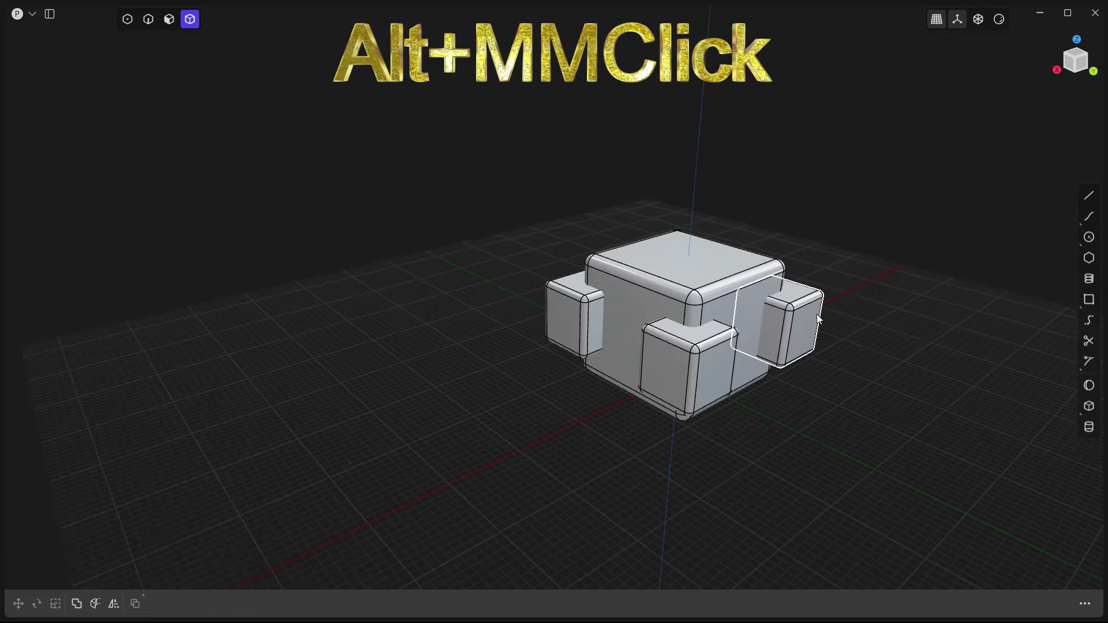
{"action": "middle_click", "coordinate": [788, 310], "text": "alt"}
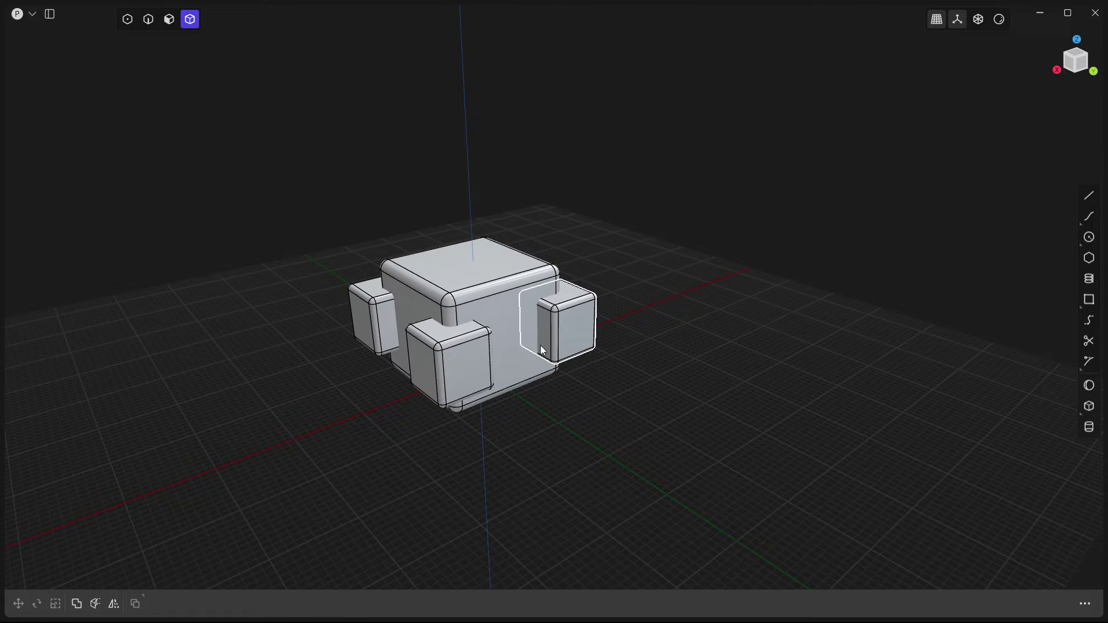
{"action": "middle_click", "coordinate": [435, 355], "text": "alt"}
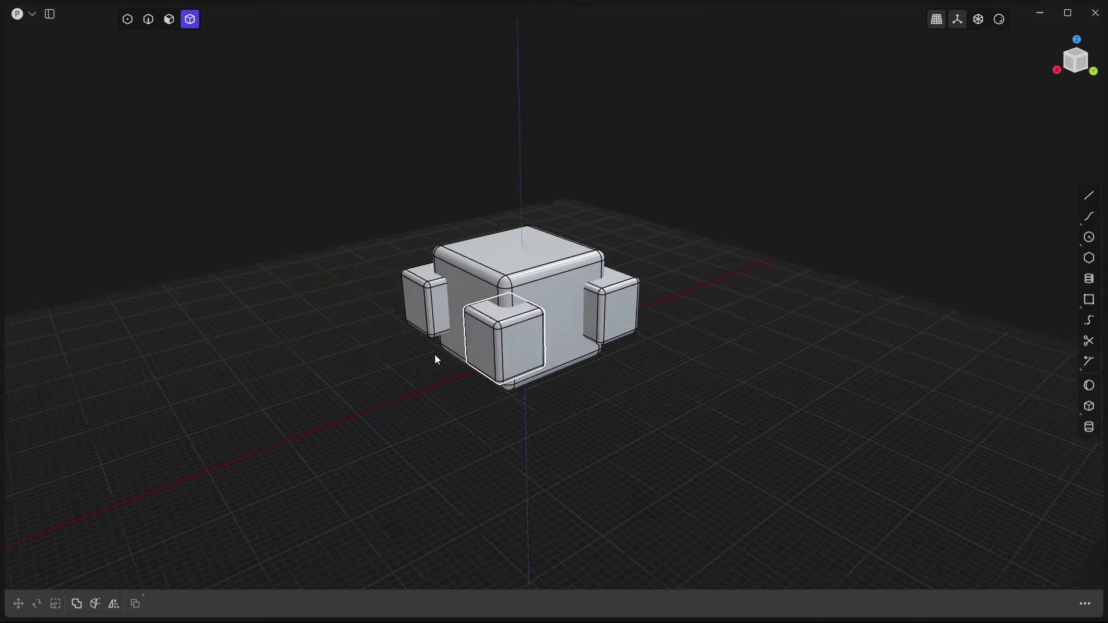
{"action": "middle_click", "coordinate": [571, 245], "text": "alt"}
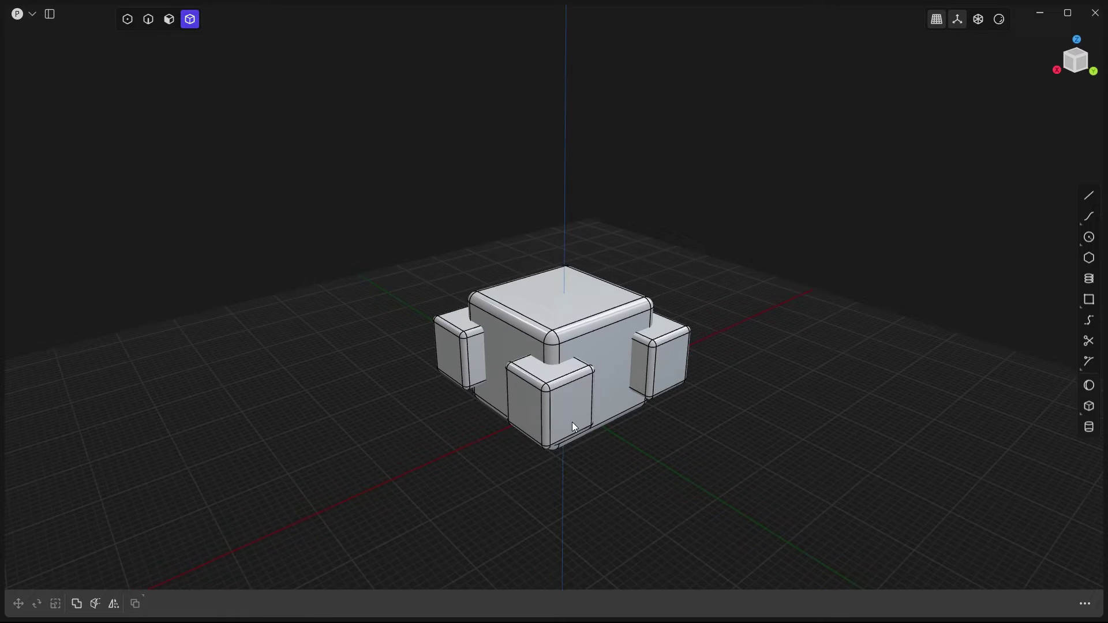
{"action": "scroll", "coordinate": [577, 415], "scroll_direction": "up", "scroll_amount": 5}
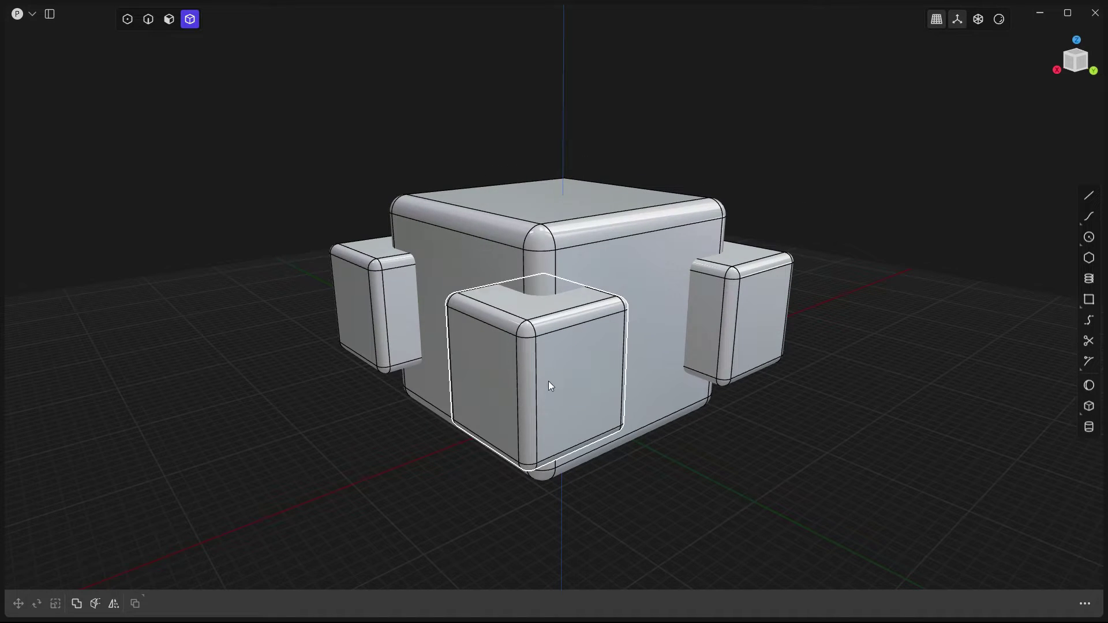
Step: Focus the view on the large central block and clear the selection
{"action": "left_click", "coordinate": [583, 251]}
{"action": "key", "text": "slash"}
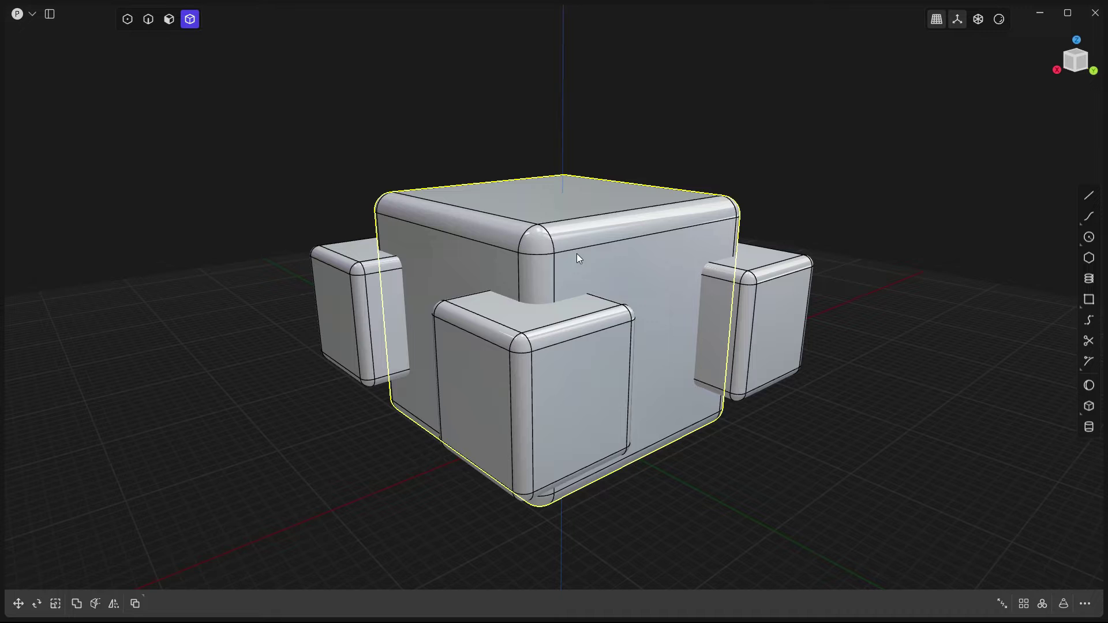
{"action": "left_click", "coordinate": [765, 169]}
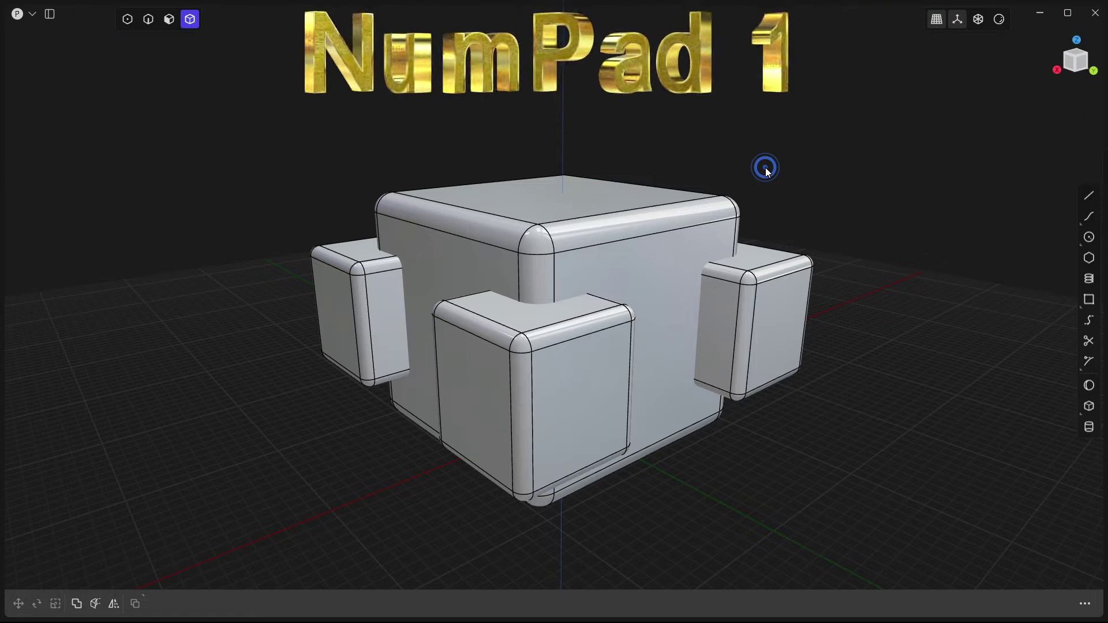
Step: View the blocks from the front, right and top orthographic directions in turn
{"action": "key", "text": "KP_1"}
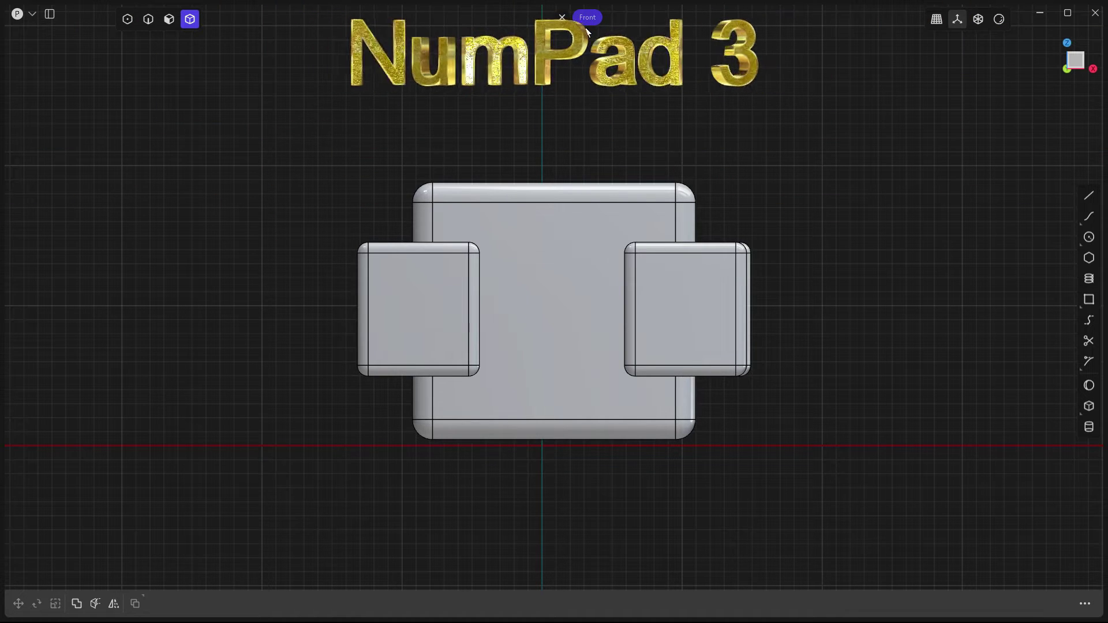
{"action": "key", "text": "KP_3"}
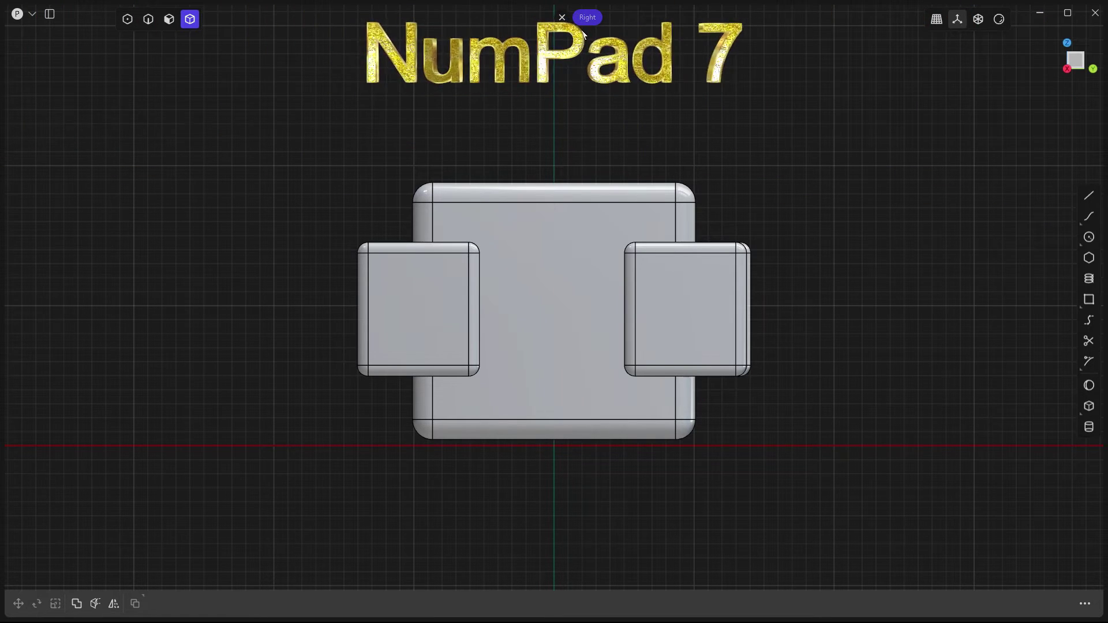
{"action": "key", "text": "KP_7"}
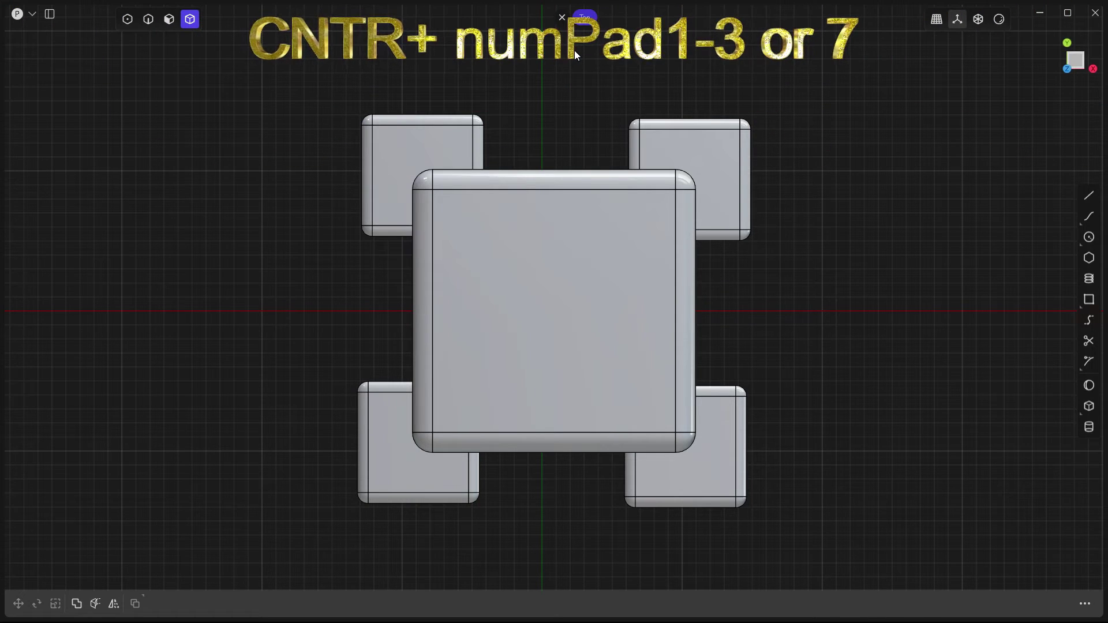
Step: Examine the blocks in the opposite orthographic views: back, left and bottom
{"action": "key", "text": "KP_1"}
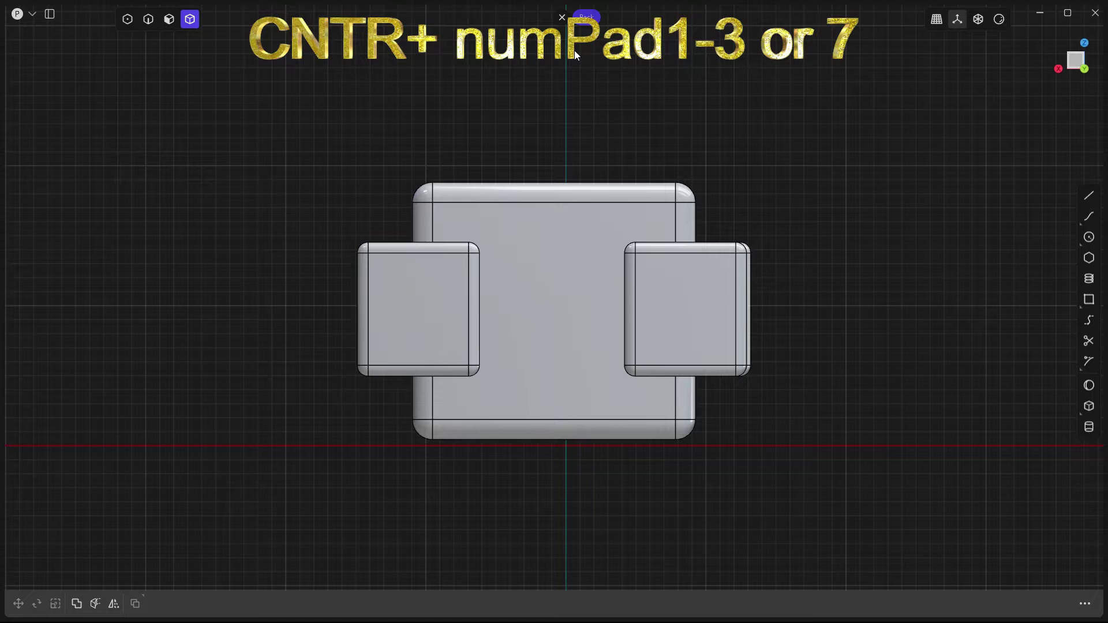
{"action": "key", "text": "ctrl+KP_3"}
{"action": "key", "text": "KP_1"}
{"action": "key", "text": "ctrl+KP_7"}
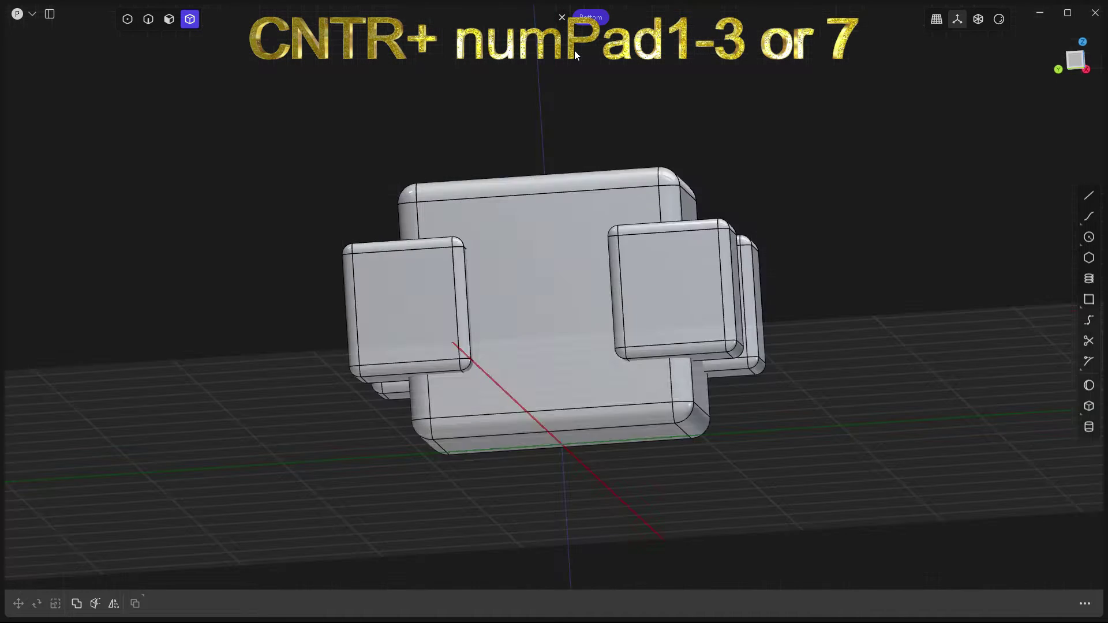
{"action": "key", "text": "ctrl+KP_1"}
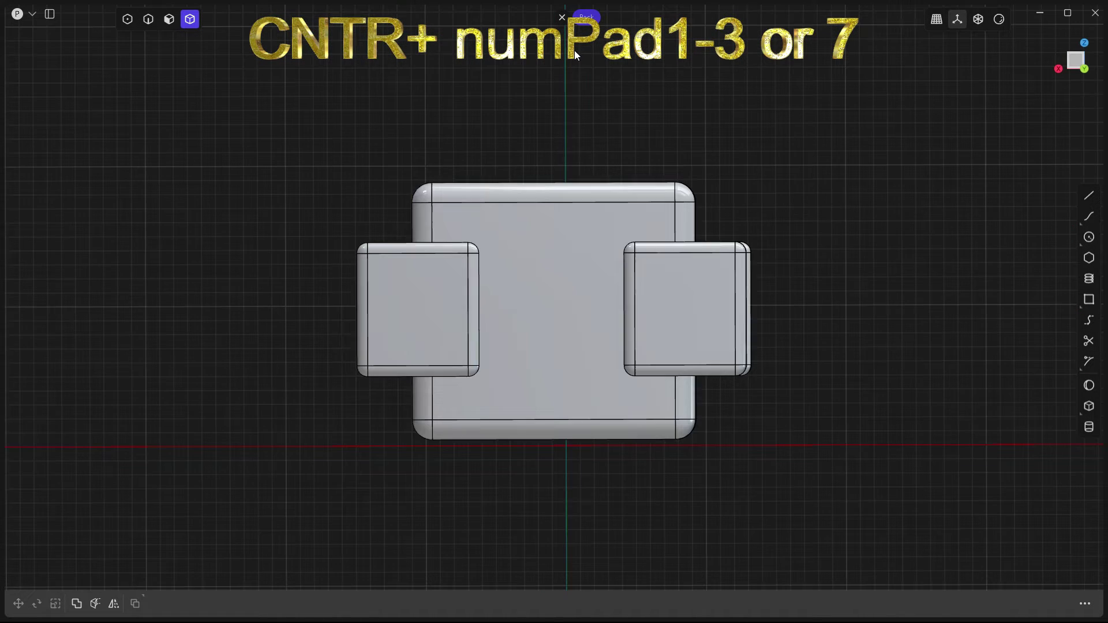
{"action": "key", "text": "ctrl+KP_3"}
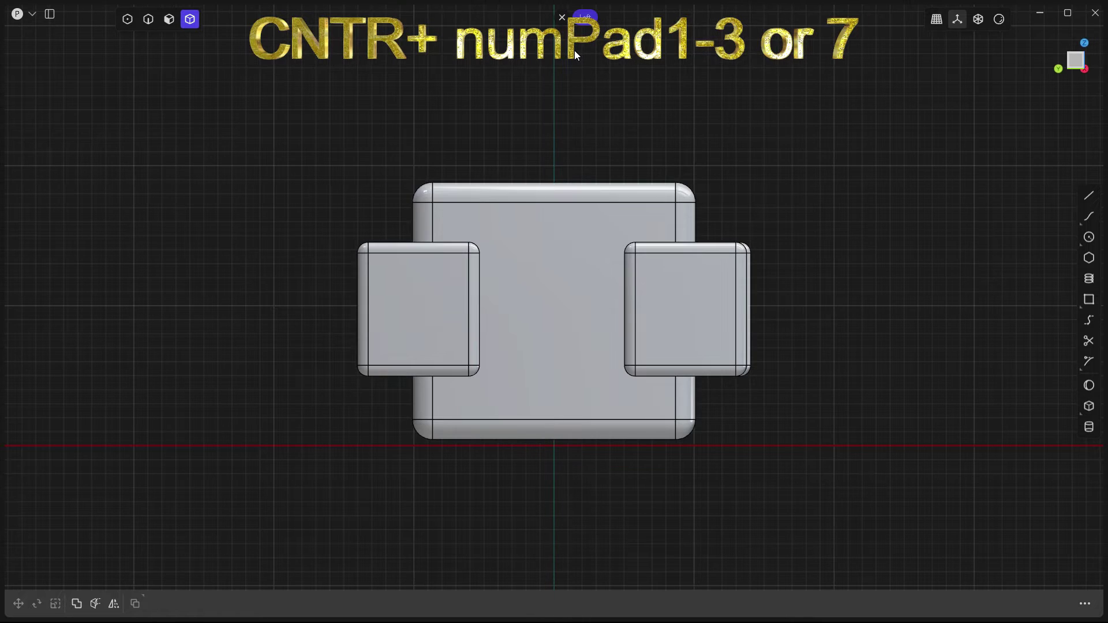
{"action": "key", "text": "KP_7"}
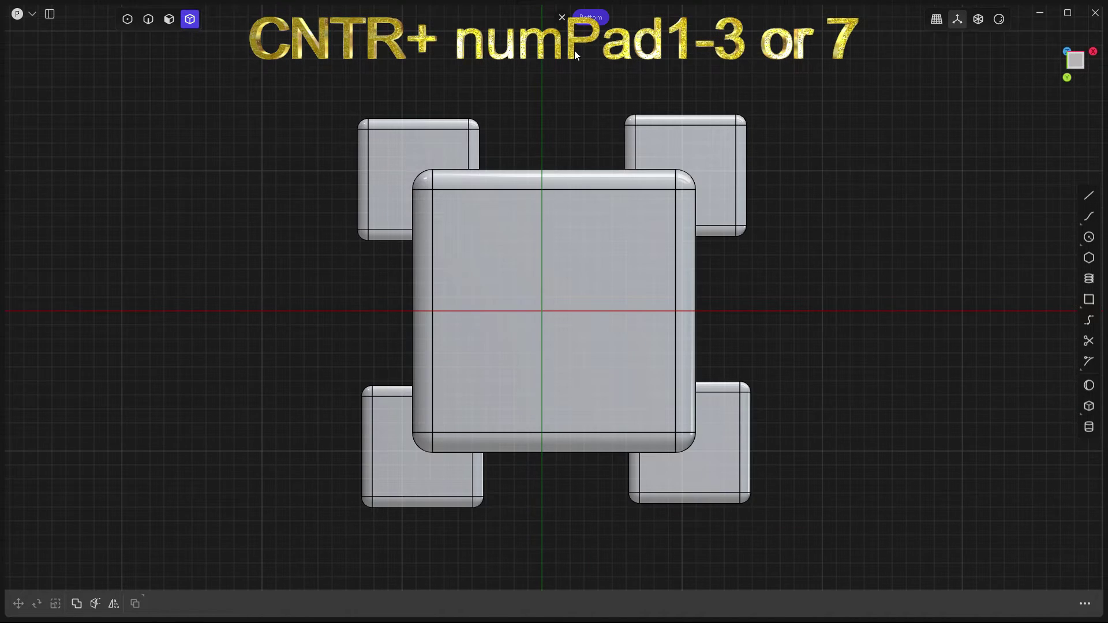
Step: Look at the blocks in the front and right views again, and return to an angled perspective view
{"action": "key", "text": "KP_1"}
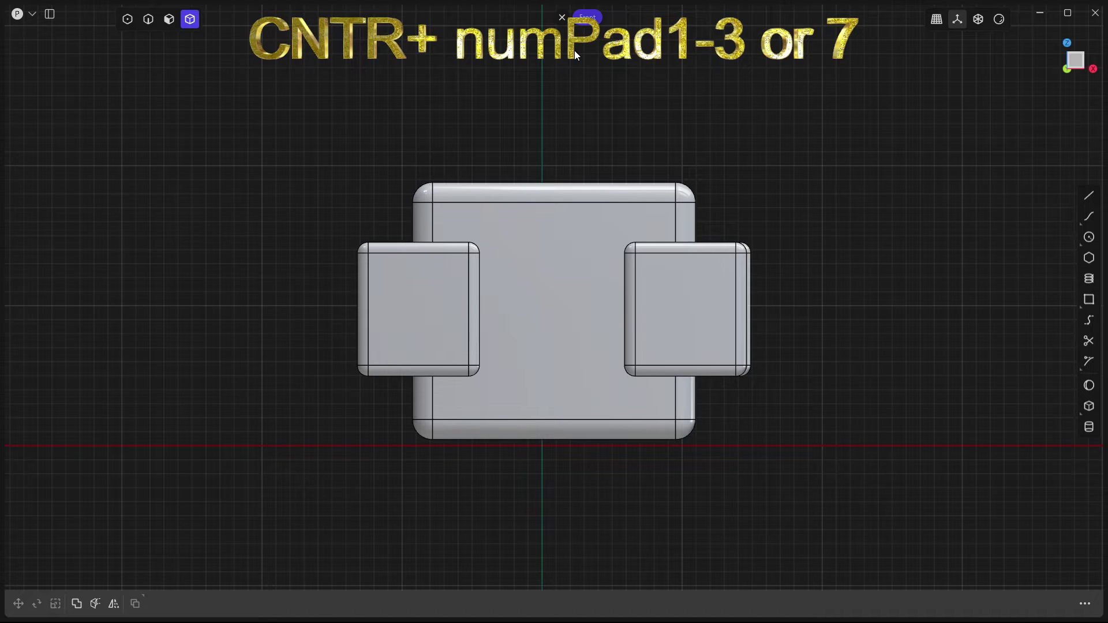
{"action": "key", "text": "KP_3"}
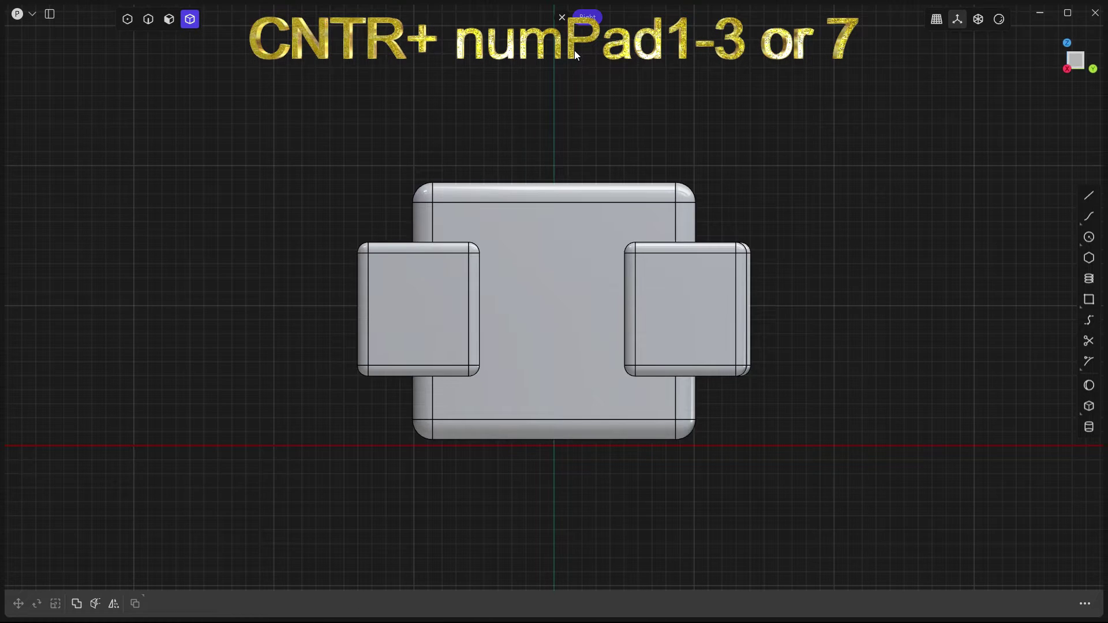
{"action": "key", "text": "ctrl+KP_3"}
{"action": "key", "text": "KP_1"}
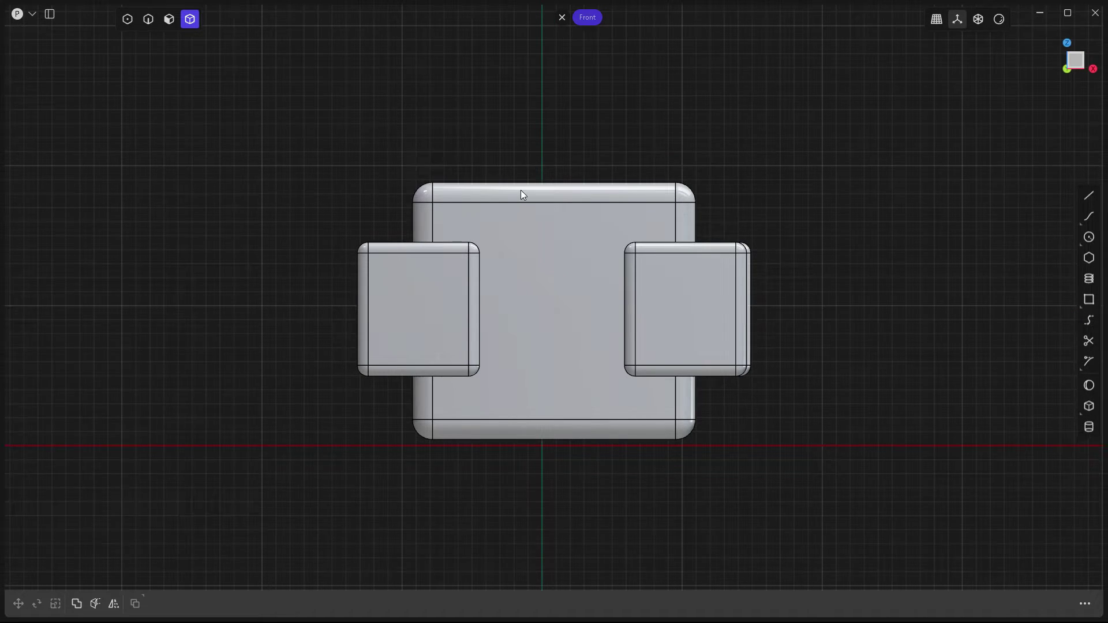
{"action": "middle_click_drag", "start_coordinate": [526, 183], "coordinate": [439, 227]}
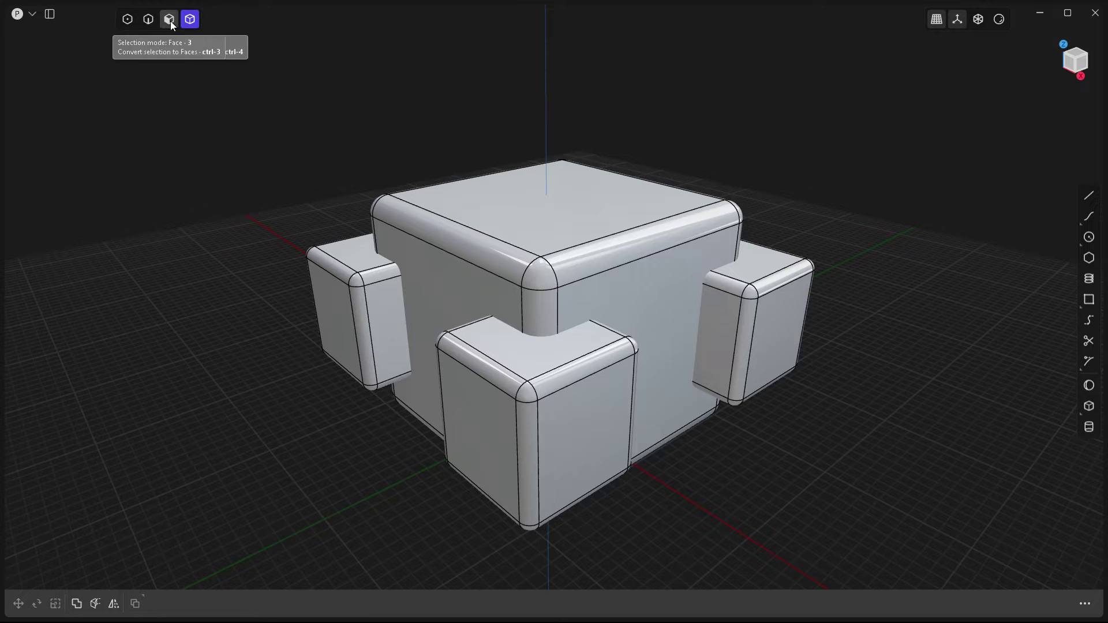
Step: In point selection mode, draw a straight line on the grid beside the blocks and box-select its near end point
{"action": "key", "text": "1"}
{"action": "key", "text": "1"}
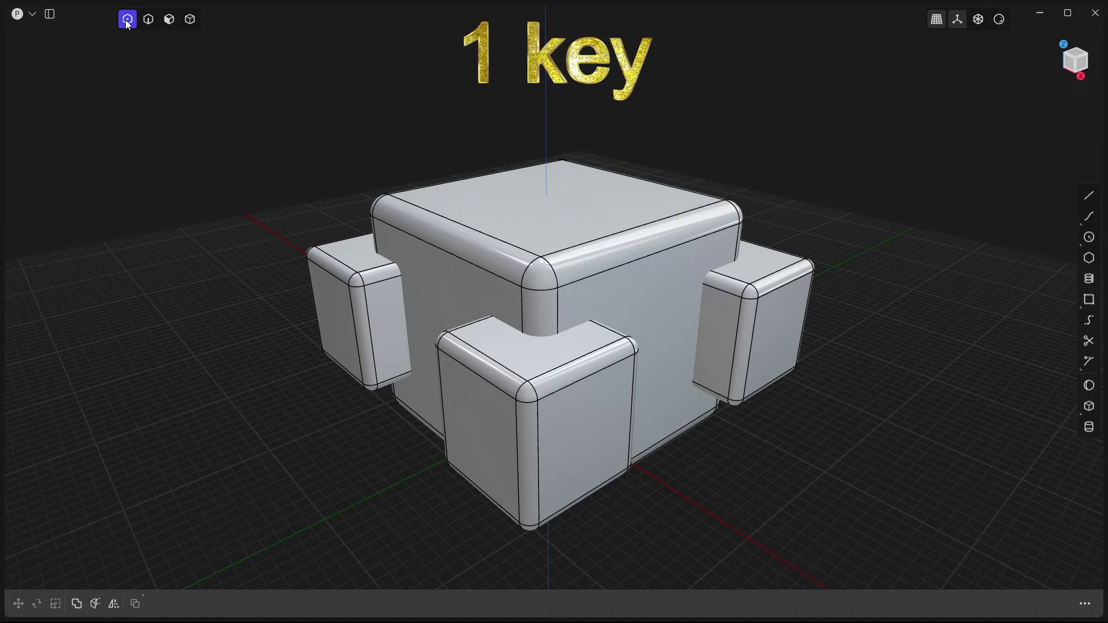
{"action": "left_click", "coordinate": [1090, 199]}
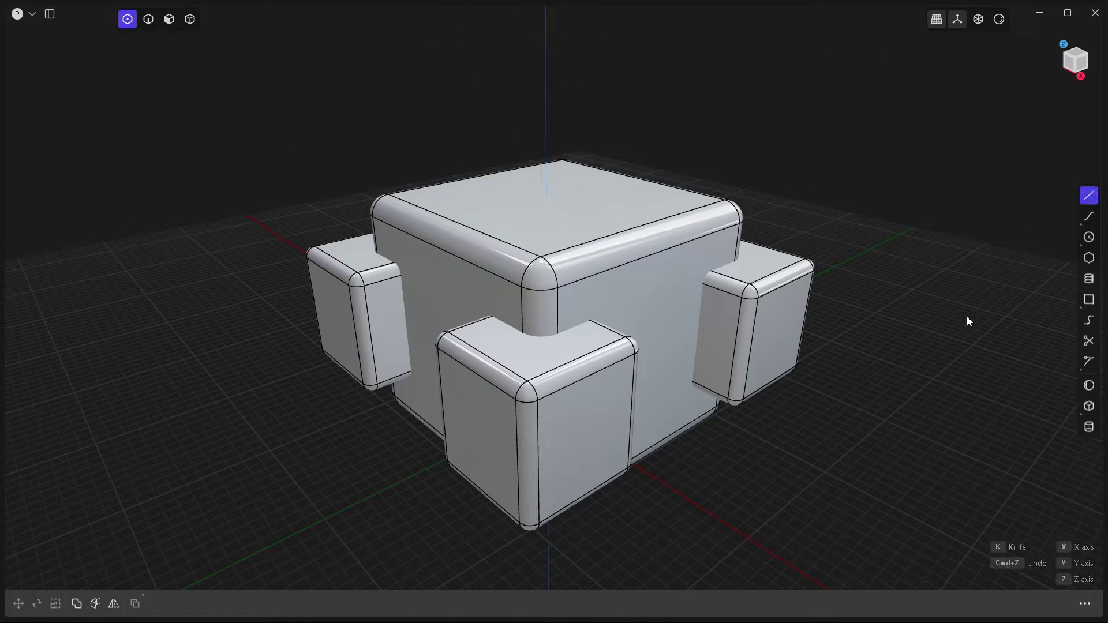
{"action": "left_click", "coordinate": [967, 316]}
{"action": "left_click", "coordinate": [787, 444]}
{"action": "key", "text": "2"}
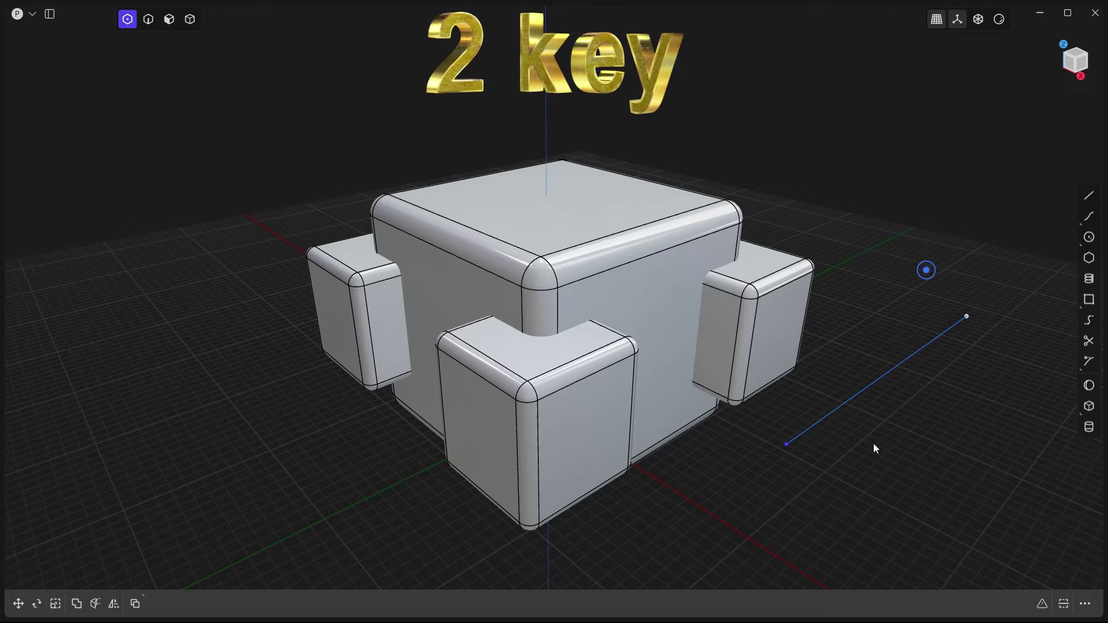
{"action": "left_click_drag", "start_coordinate": [705, 403], "coordinate": [830, 495]}
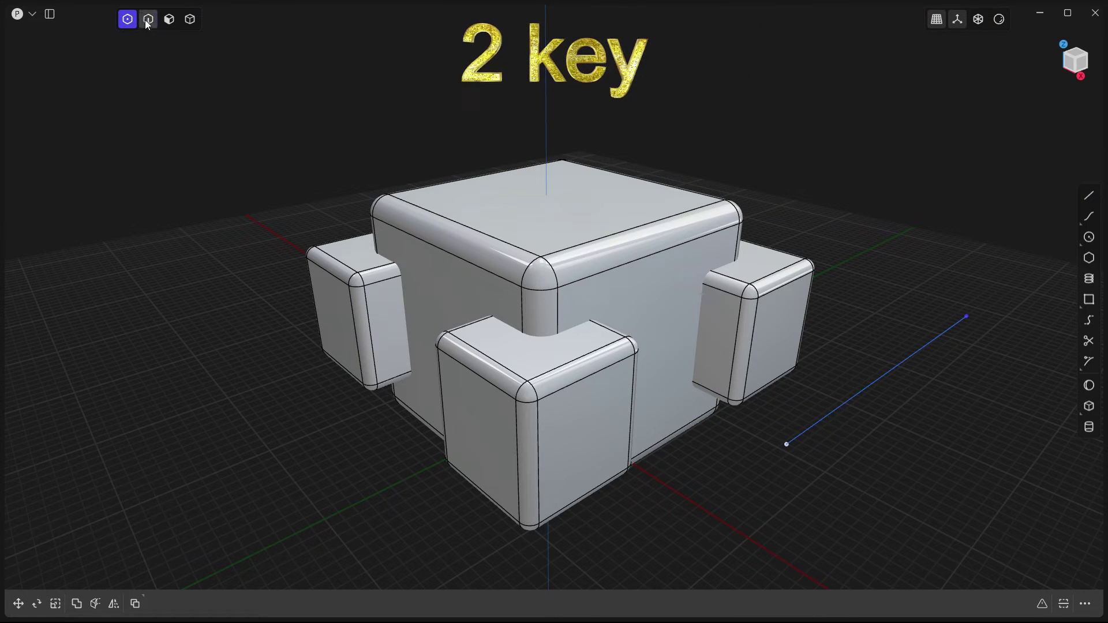
Step: Box-select all edges of the blocks in edge selection mode, and switch to face selection mode
{"action": "left_click_drag", "start_coordinate": [284, 71], "coordinate": [846, 584]}
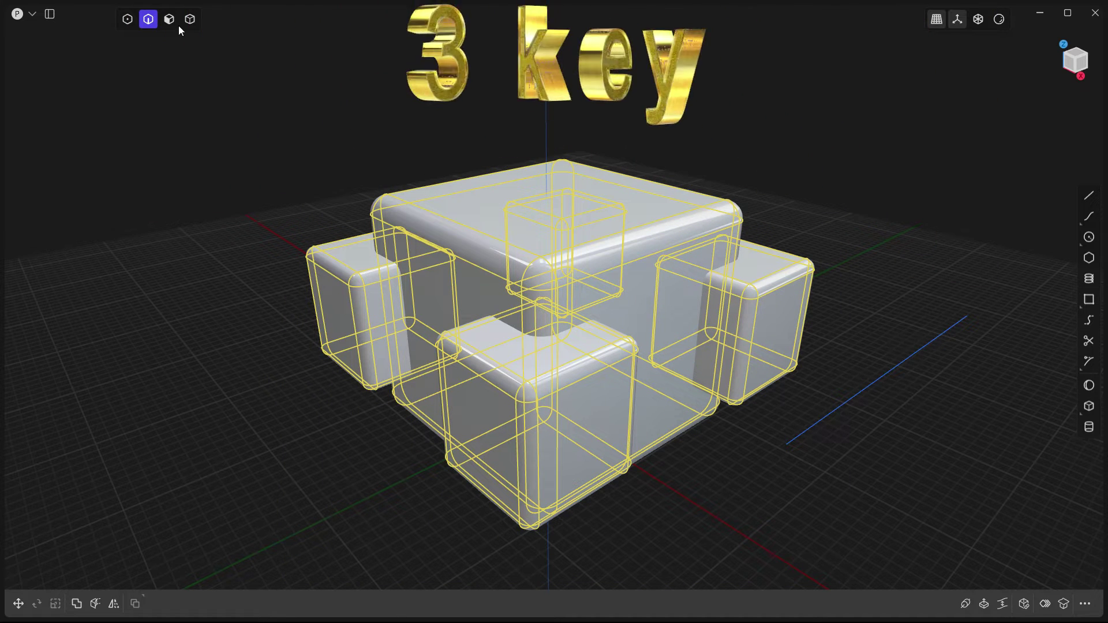
{"action": "left_click", "coordinate": [165, 24]}
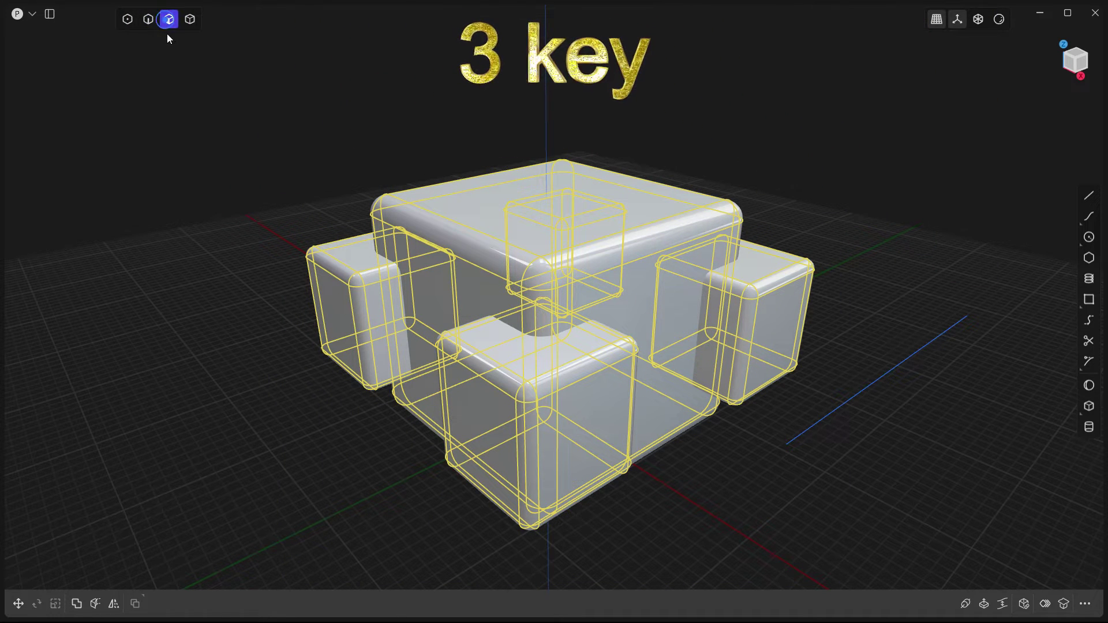
Step: Select a single side face of the front block, and in solid selection mode select individual blocks before clearing the selection
{"action": "left_click", "coordinate": [521, 201]}
{"action": "left_click", "coordinate": [613, 290]}
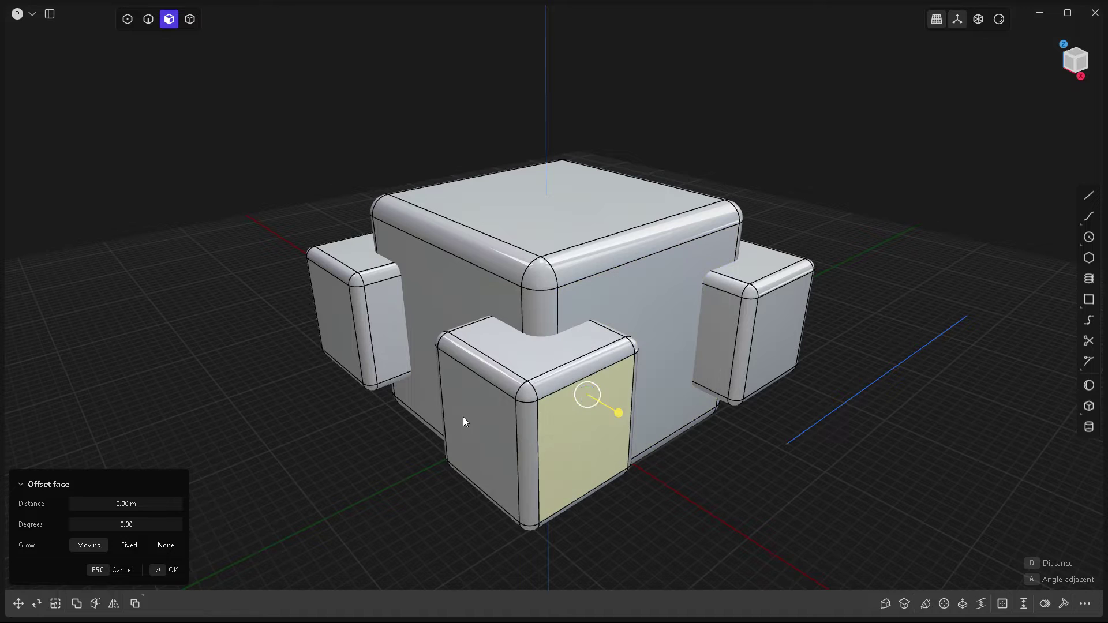
{"action": "key", "text": "4"}
{"action": "left_click", "coordinate": [190, 19]}
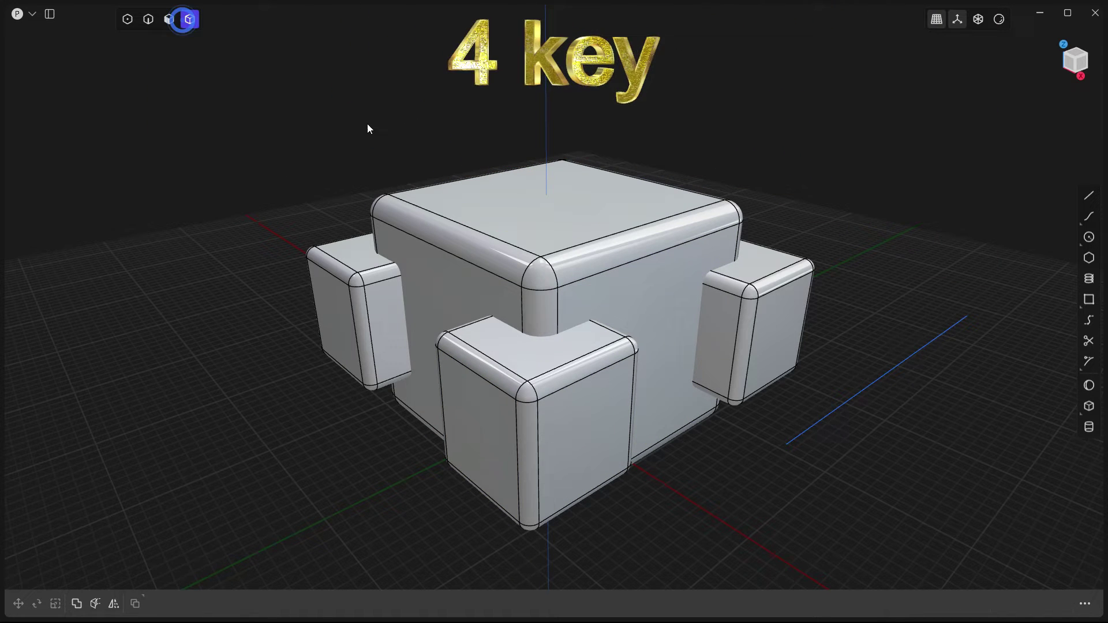
{"action": "left_click", "coordinate": [462, 254]}
{"action": "left_click", "coordinate": [378, 274]}
{"action": "left_click", "coordinate": [554, 407]}
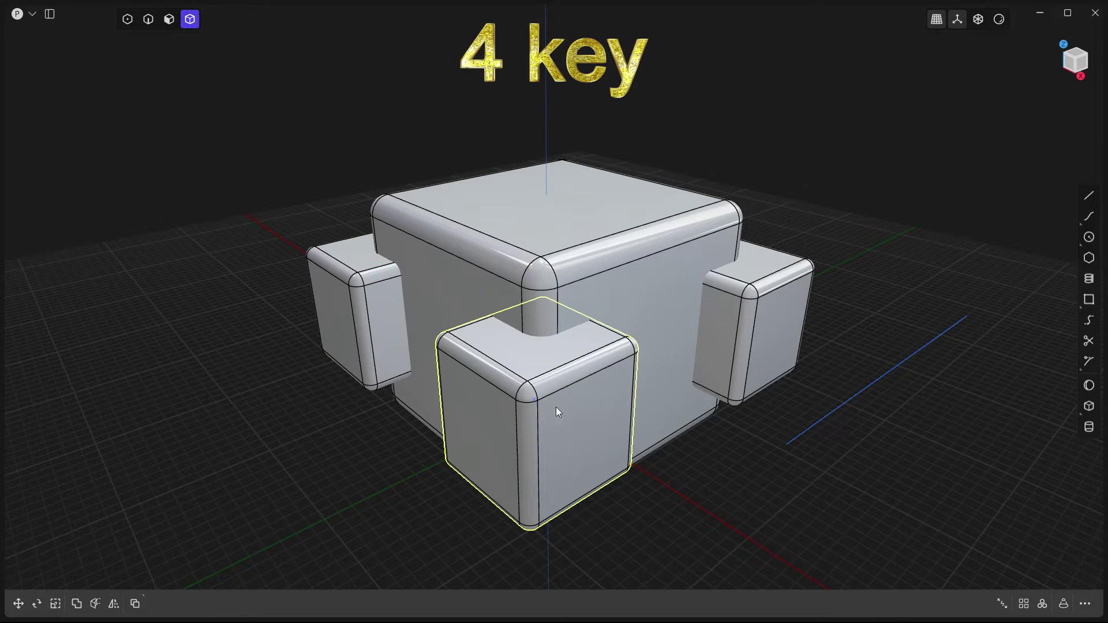
{"action": "left_click", "coordinate": [749, 314]}
{"action": "left_click", "coordinate": [306, 124]}
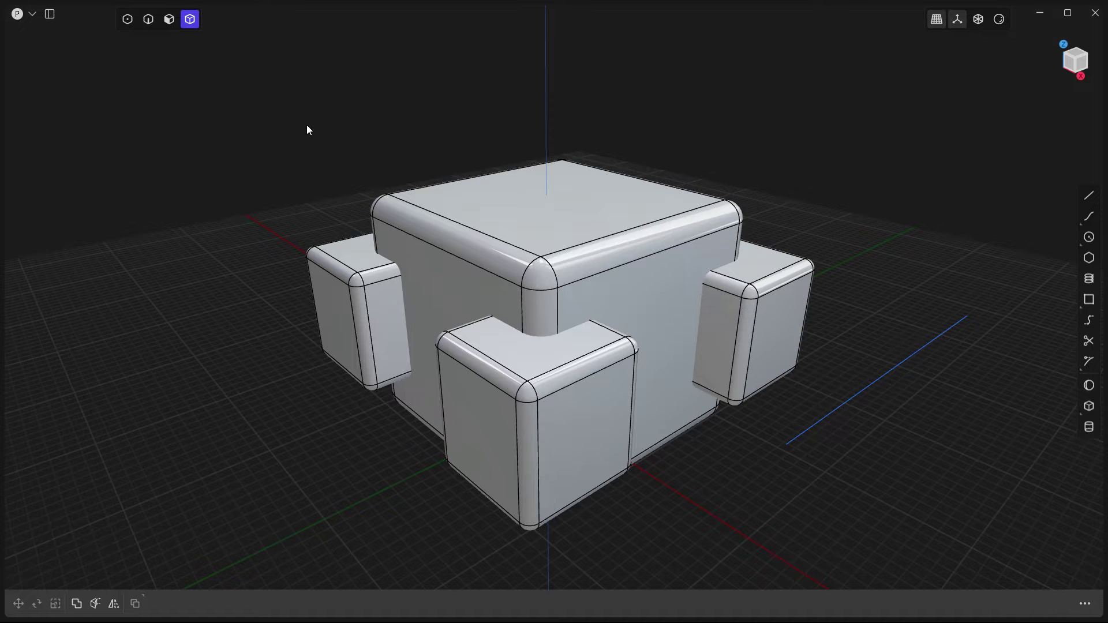
Step: Box-select all edges of the blocks in edge selection mode, convert that selection to faces, and clear it
{"action": "left_click", "coordinate": [149, 19]}
{"action": "left_click_drag", "start_coordinate": [277, 91], "coordinate": [829, 588]}
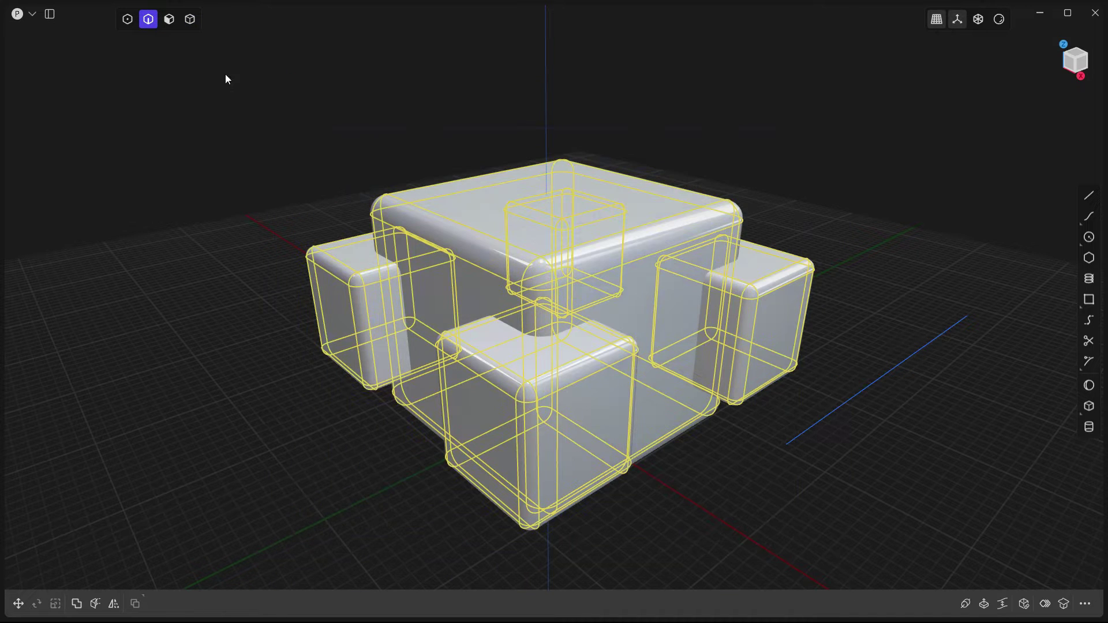
{"action": "left_click", "coordinate": [167, 22]}
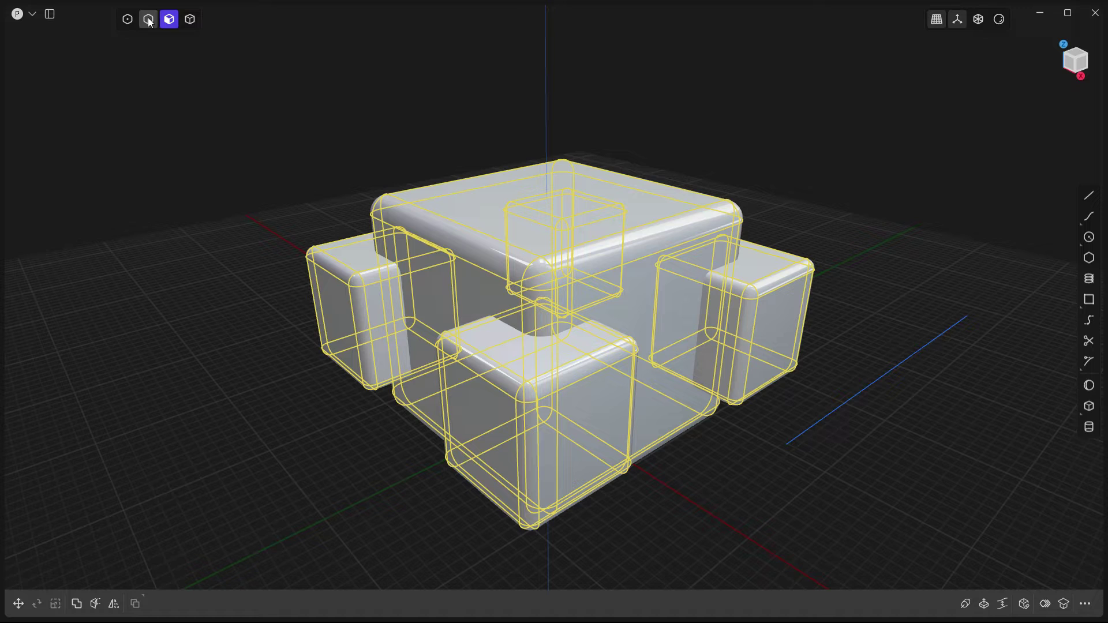
{"action": "left_click", "coordinate": [148, 19]}
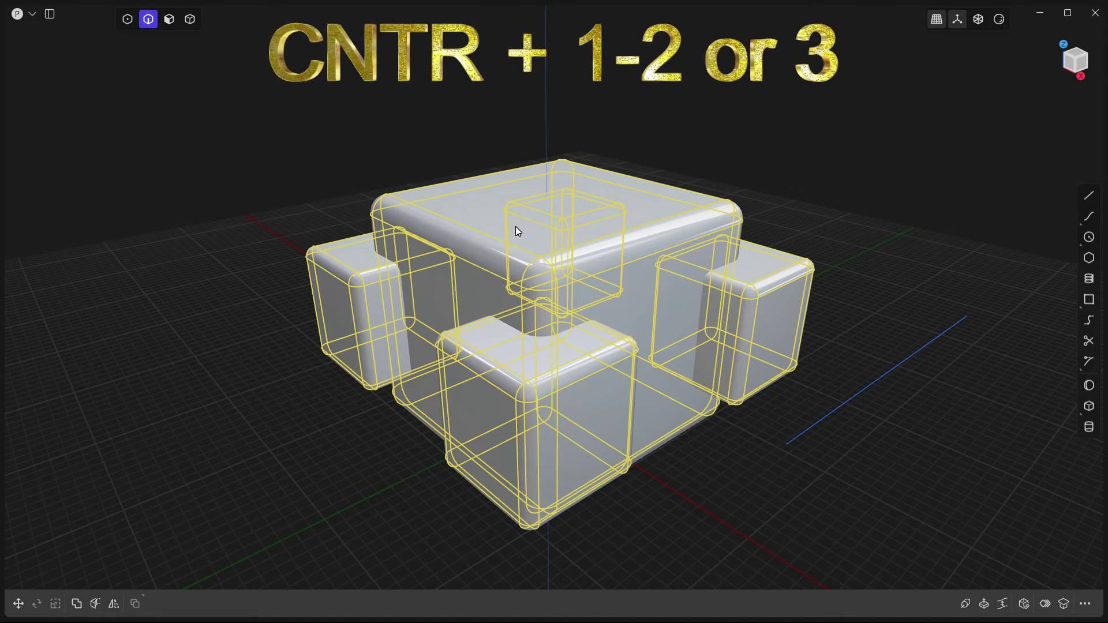
{"action": "left_click", "coordinate": [518, 231]}
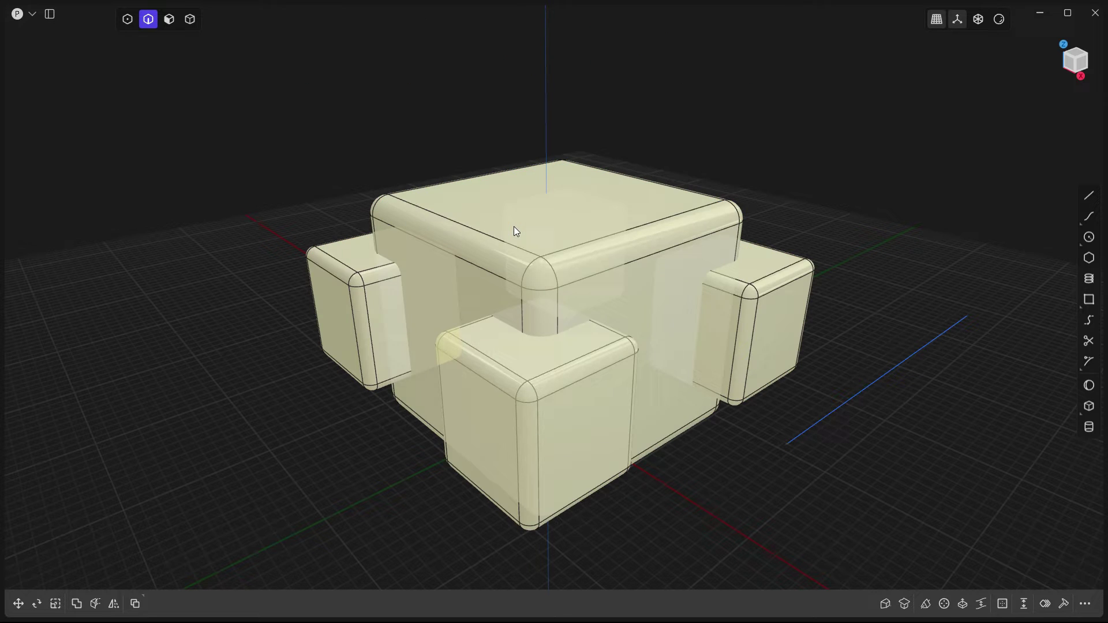
{"action": "left_click", "coordinate": [358, 101]}
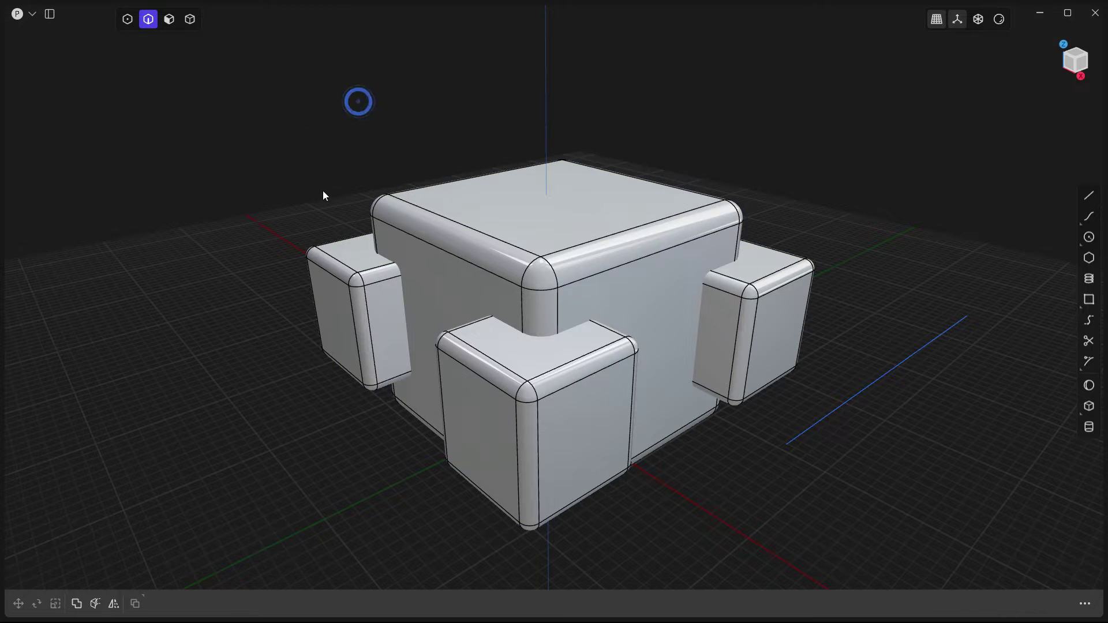
Step: Enable all four selection modes at once, return to solid selection only, and try it on the large block
{"action": "key", "text": "5"}
{"action": "left_click", "coordinate": [372, 110]}
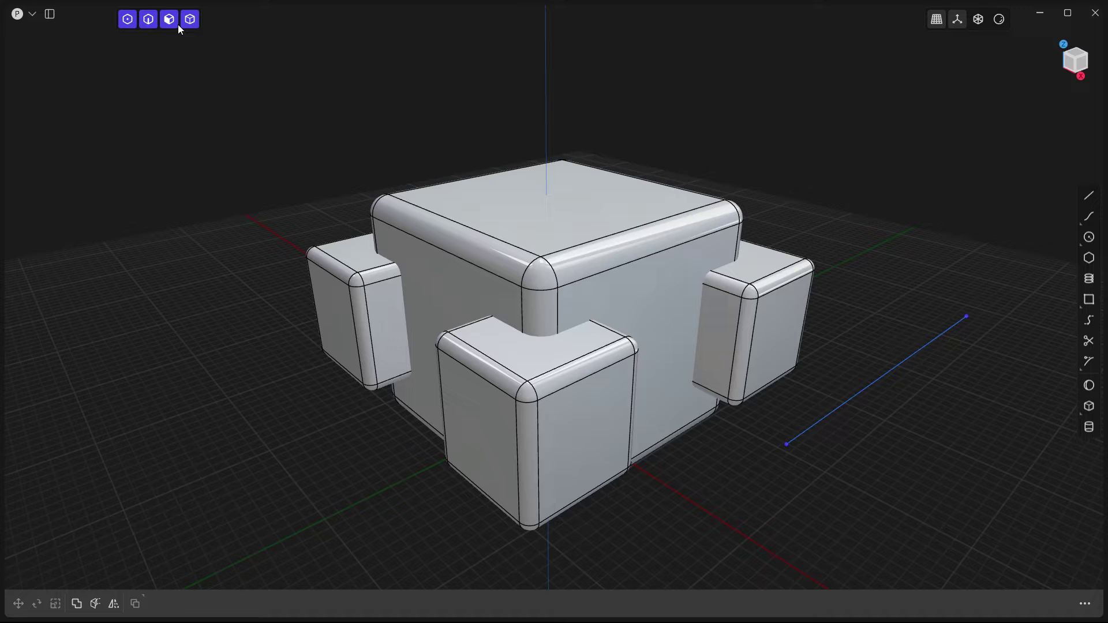
{"action": "left_click", "coordinate": [192, 22]}
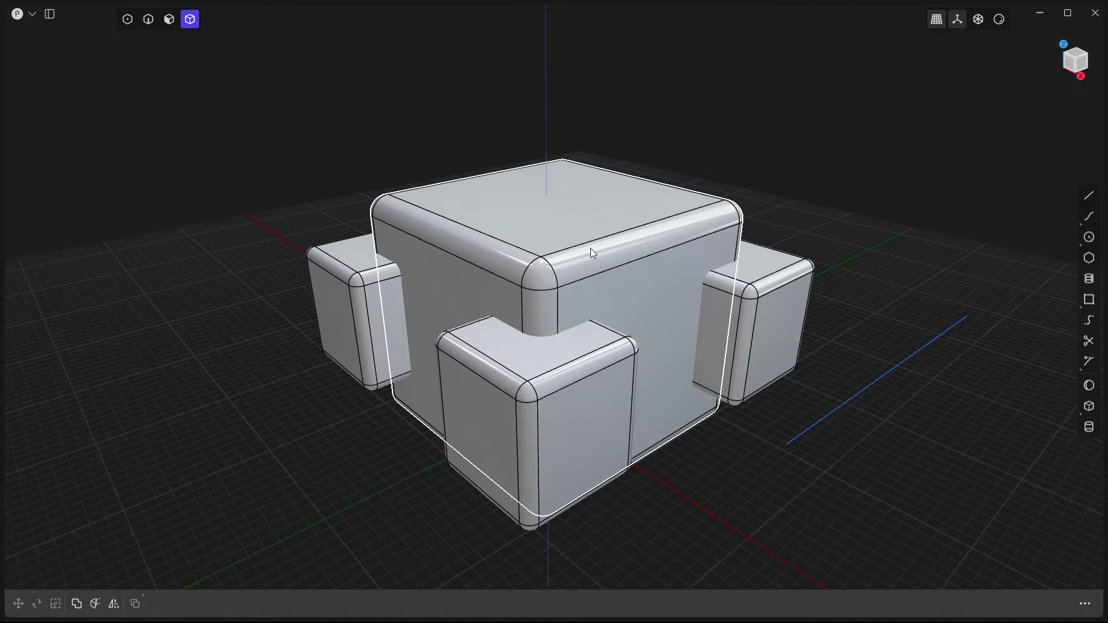
{"action": "left_click", "coordinate": [563, 265]}
{"action": "key", "text": "Escape"}
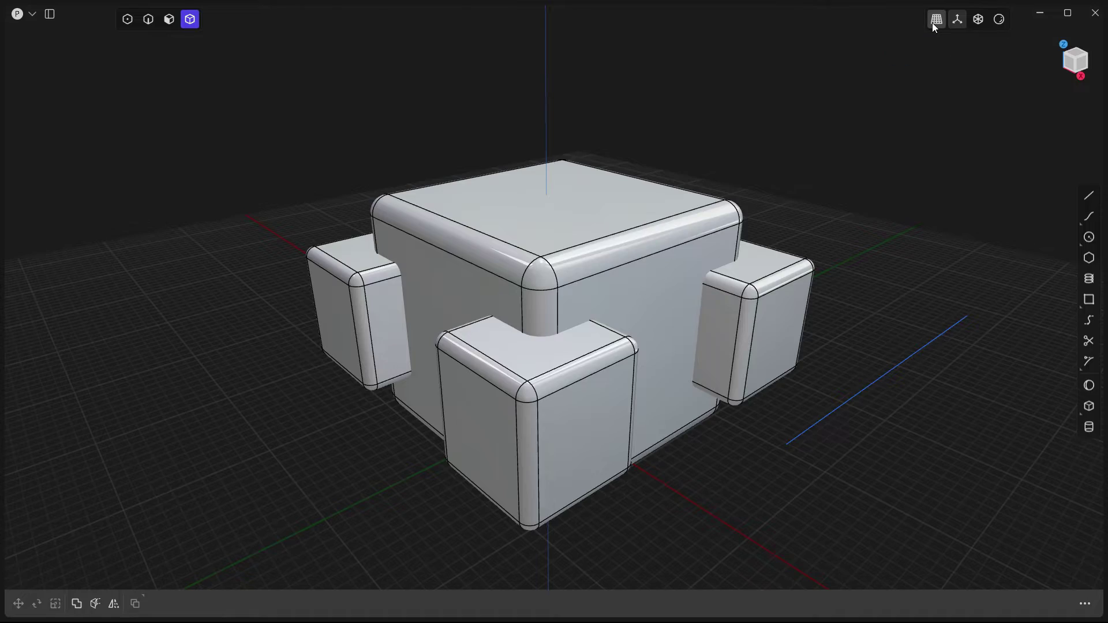
Step: Compare the orthographic and perspective projections of the blocks, and return to perspective
{"action": "left_click", "coordinate": [934, 23]}
{"action": "left_click", "coordinate": [933, 23]}
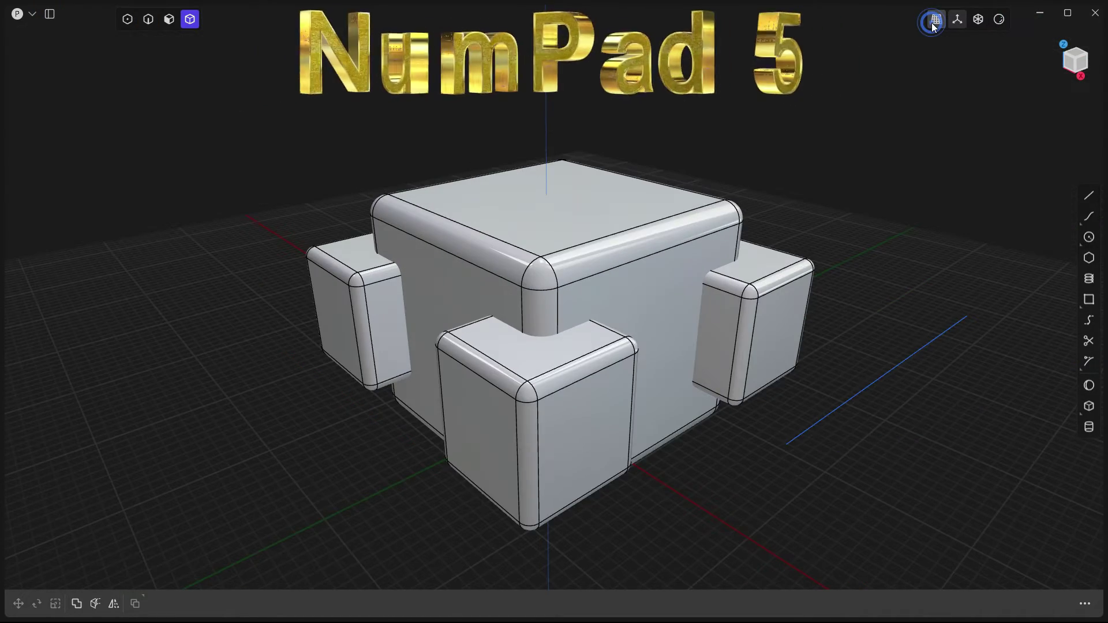
{"action": "left_click", "coordinate": [931, 23]}
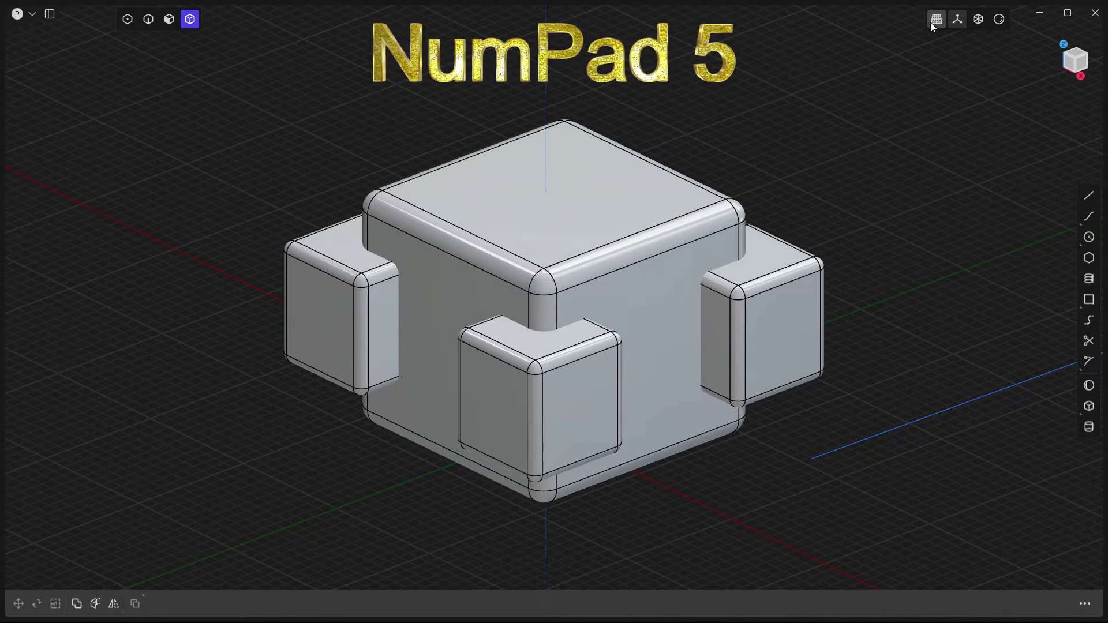
{"action": "left_click", "coordinate": [931, 23]}
Step: Hide and restore the grid and axis overlays, and look through the blocks with X-ray on before turning it off
{"action": "left_click", "coordinate": [957, 21]}
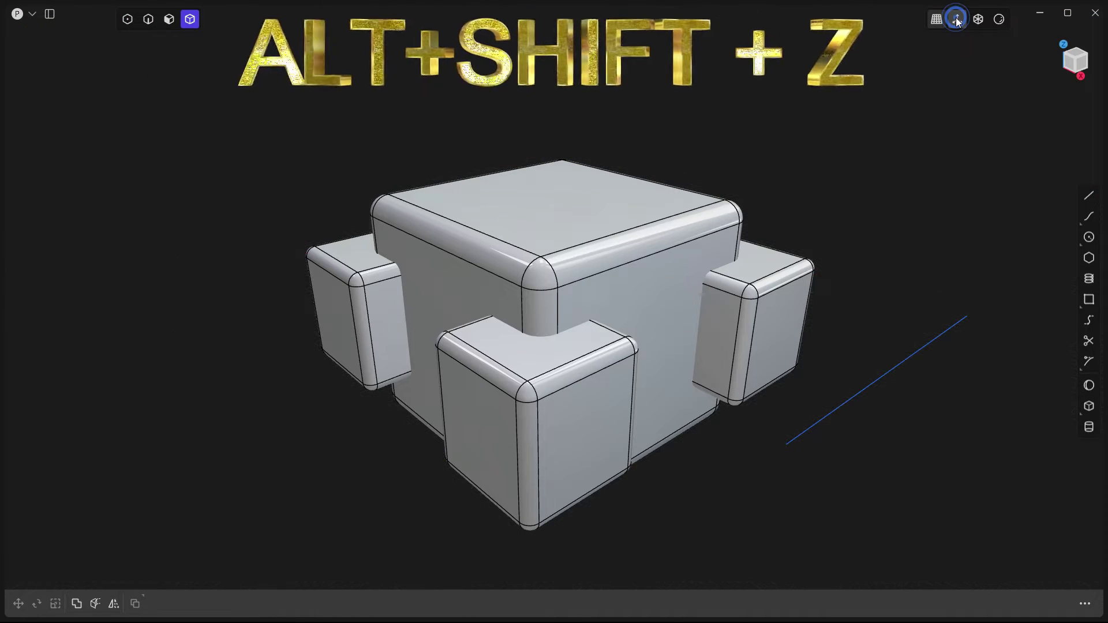
{"action": "key", "text": "alt+shift+z"}
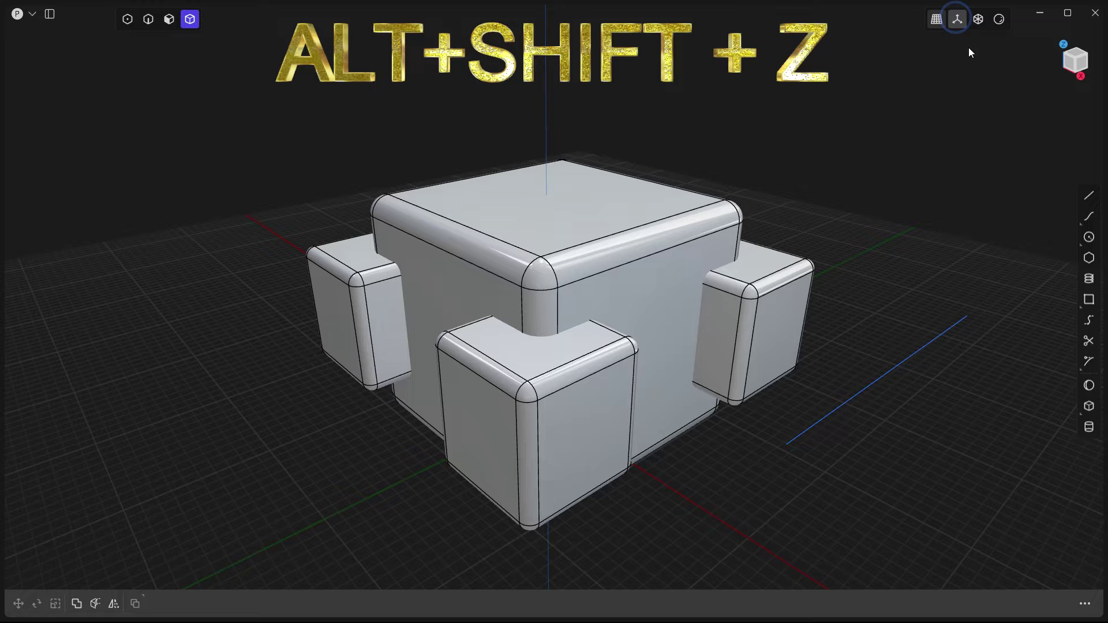
{"action": "left_click", "coordinate": [976, 21]}
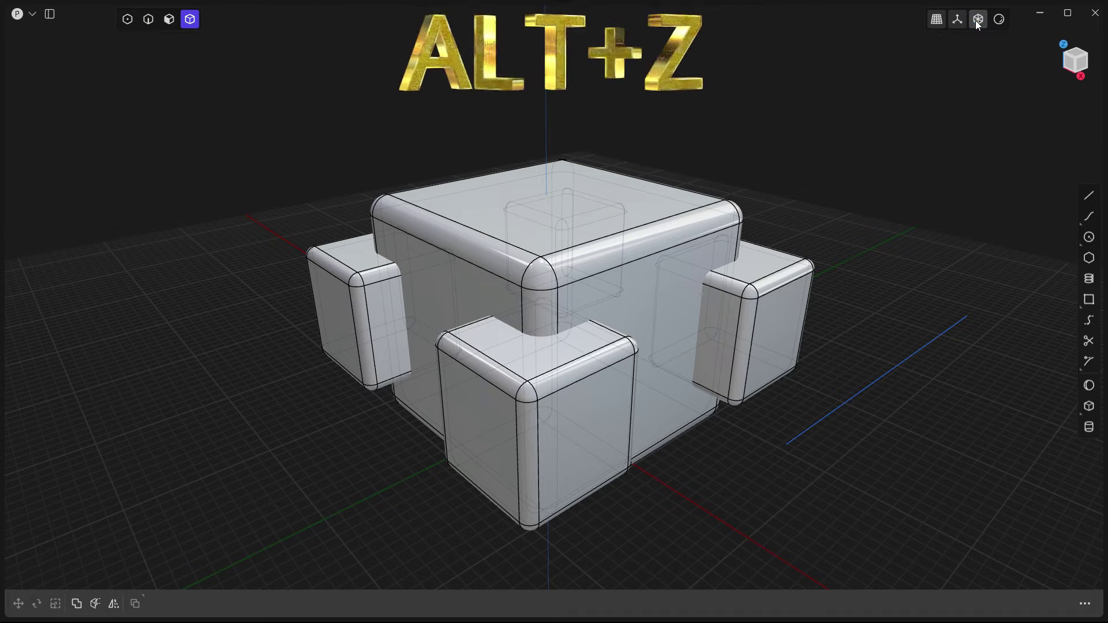
{"action": "left_click", "coordinate": [439, 303]}
{"action": "key", "text": "alt+z"}
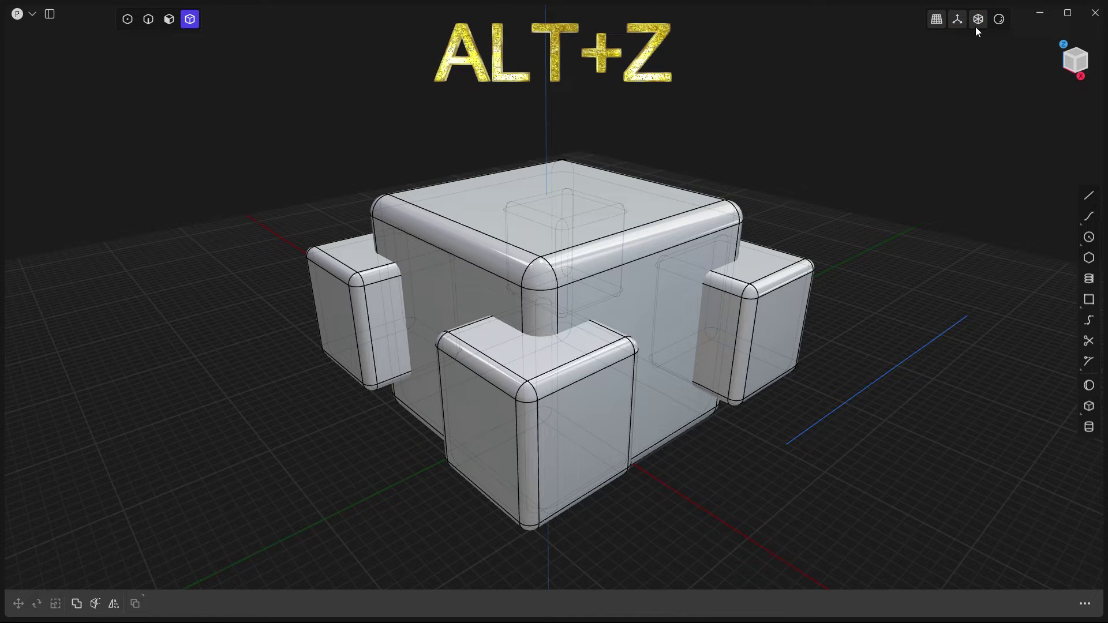
Step: In the front view, create a sphere with a radius of about 4.69 m beside the blocks
{"action": "key", "text": "KP_1"}
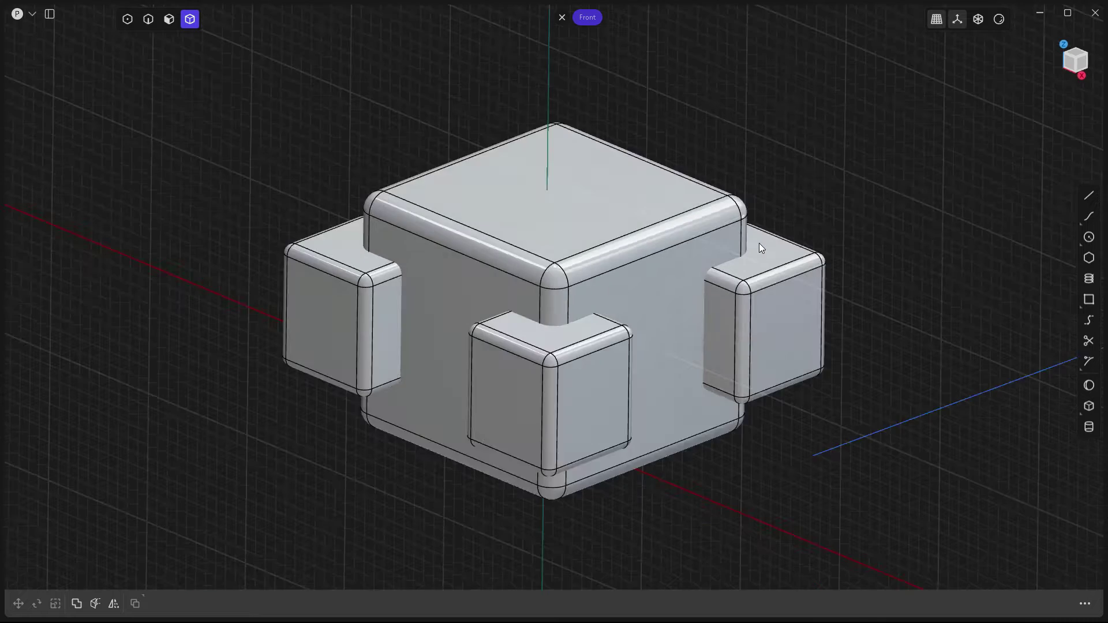
{"action": "left_click", "coordinate": [1089, 385]}
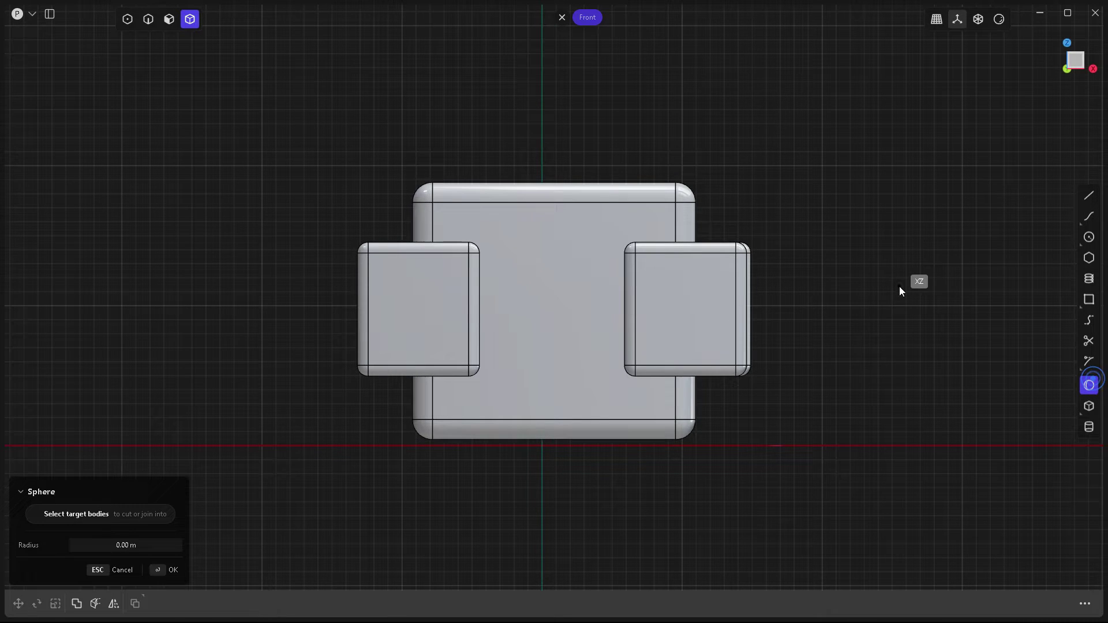
{"action": "left_click", "coordinate": [869, 290]}
{"action": "left_click", "coordinate": [926, 323]}
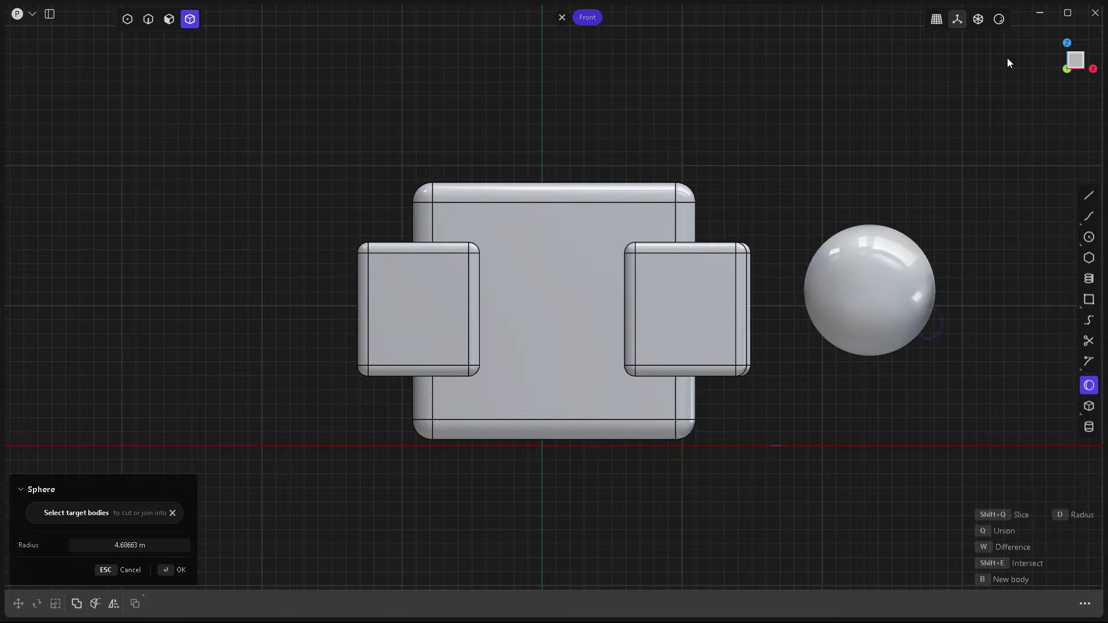
Step: Draw a vertical line through the middle of the sphere, from above it down to the red axis
{"action": "left_click", "coordinate": [1088, 195]}
{"action": "left_click", "coordinate": [872, 144]}
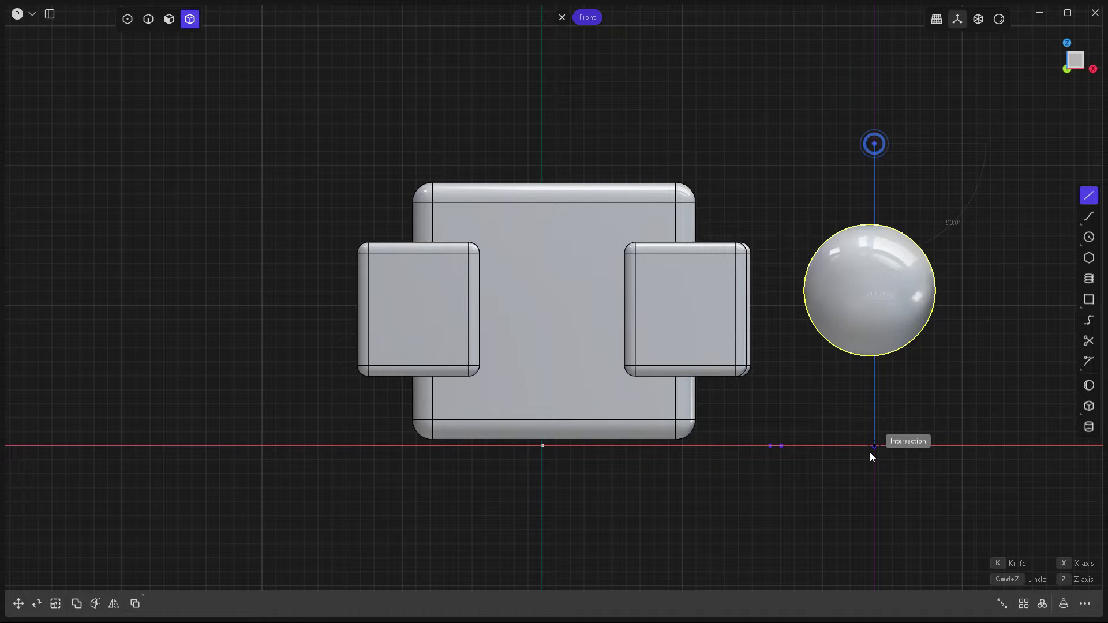
{"action": "left_click", "coordinate": [871, 452]}
Step: Examine the line hidden inside the sphere with X-ray on, and turn X-ray off again
{"action": "scroll", "coordinate": [941, 335], "scroll_direction": "up", "scroll_amount": 5}
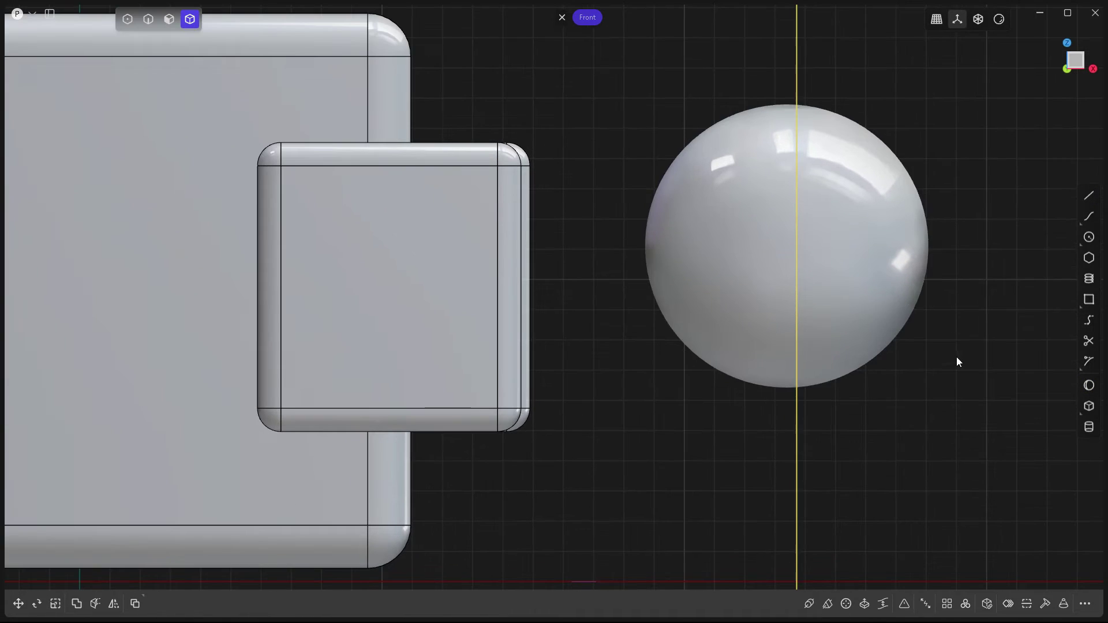
{"action": "left_click", "coordinate": [955, 355]}
{"action": "left_click", "coordinate": [984, 20]}
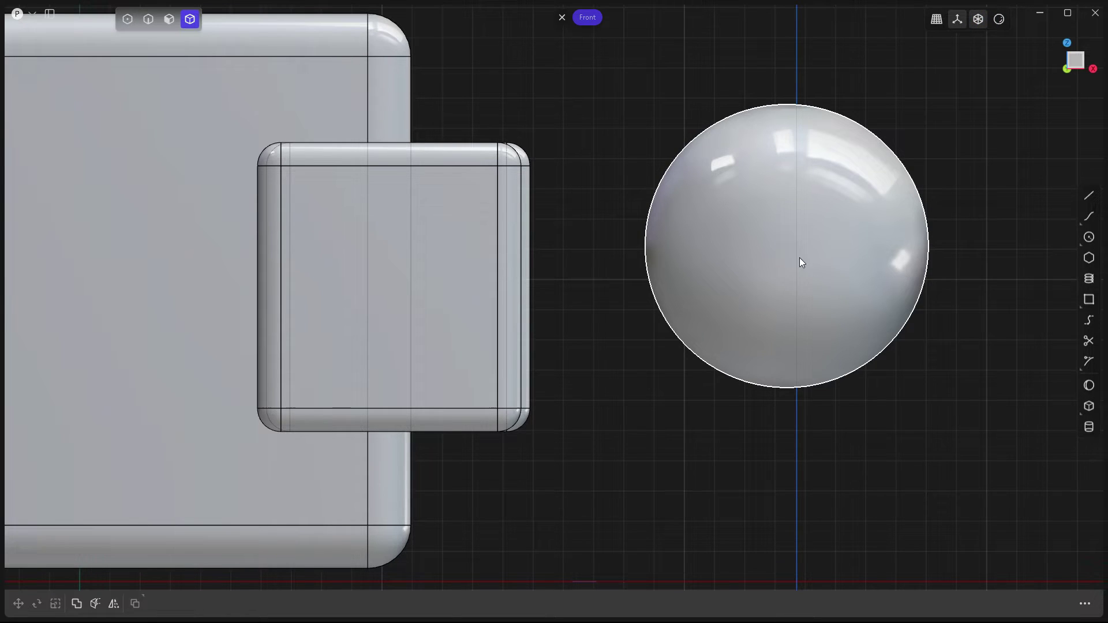
{"action": "left_click", "coordinate": [973, 24]}
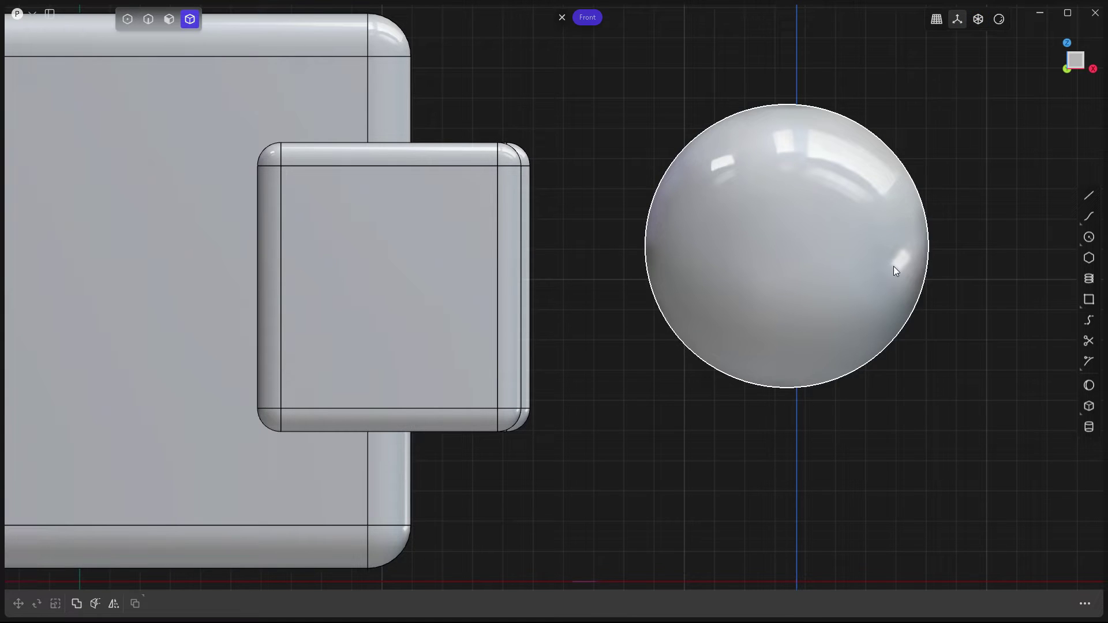
Step: Delete the sphere and its vertical line, and remove the remaining line on the grid in edge selection mode
{"action": "scroll", "coordinate": [692, 289], "scroll_direction": "down", "scroll_amount": 3}
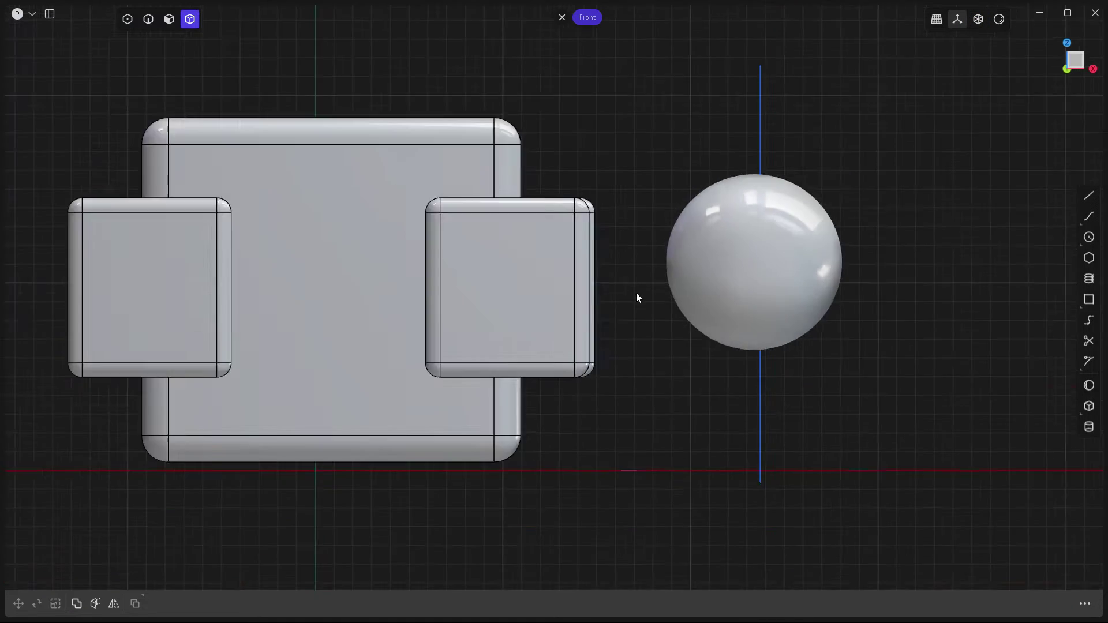
{"action": "middle_click_drag", "start_coordinate": [545, 332], "coordinate": [603, 398]}
{"action": "key", "text": "ctrl+z"}
{"action": "key", "text": "Delete"}
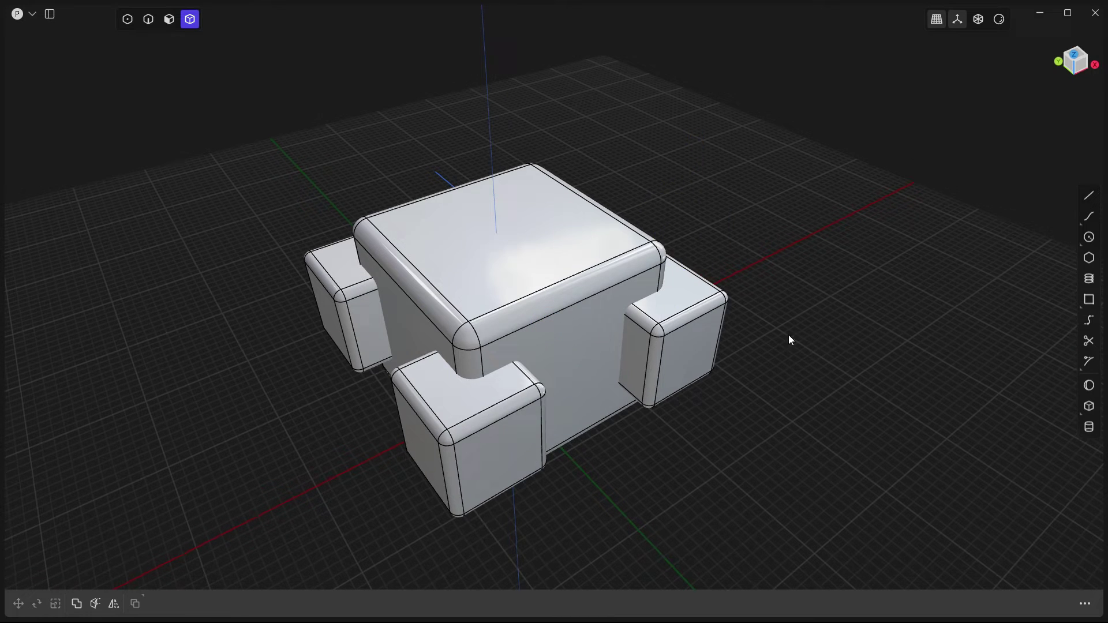
{"action": "scroll", "coordinate": [631, 319], "scroll_direction": "down", "scroll_amount": 5}
{"action": "key", "text": "2"}
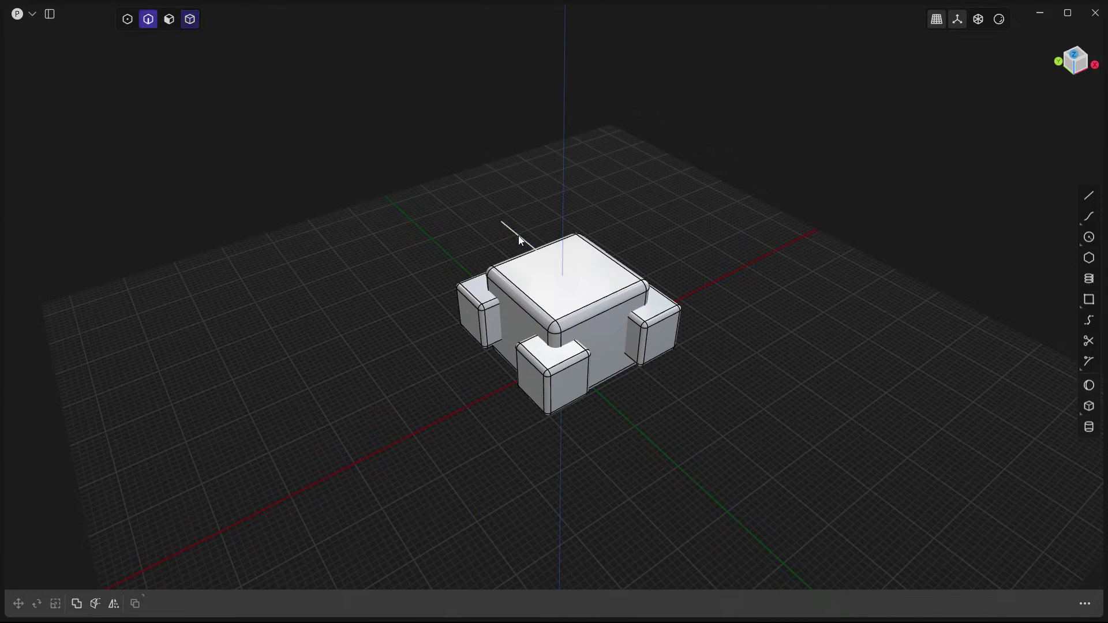
{"action": "scroll", "coordinate": [564, 348], "scroll_direction": "up", "scroll_amount": 4}
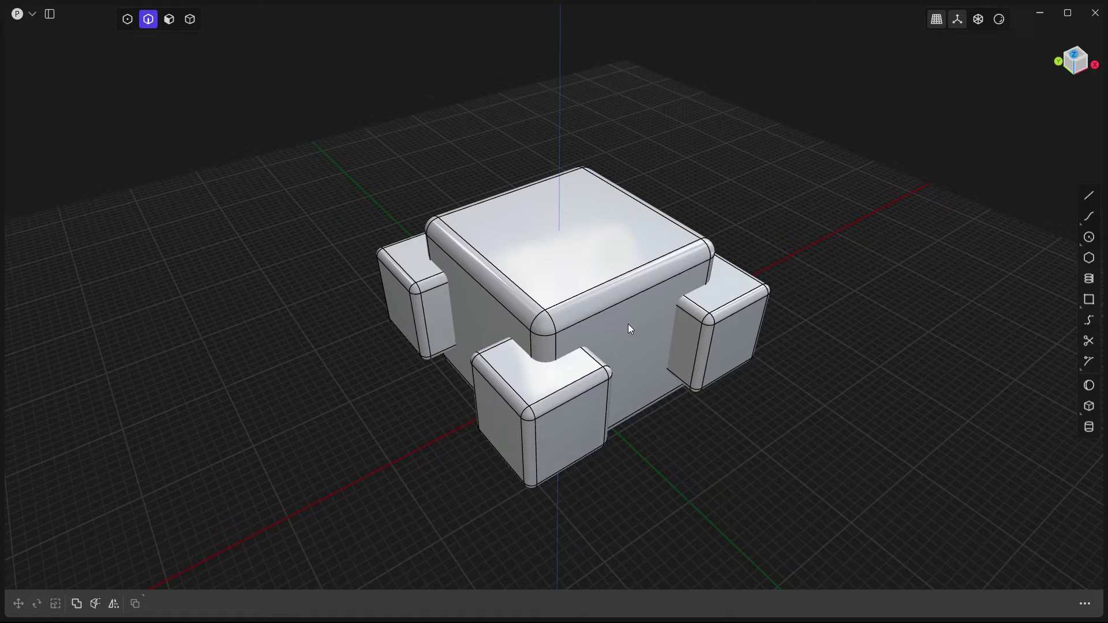
Step: Compare the blocks in the alternative render mode with the standard shading, and return to the standard shading
{"action": "middle_click_drag", "start_coordinate": [683, 361], "coordinate": [546, 325]}
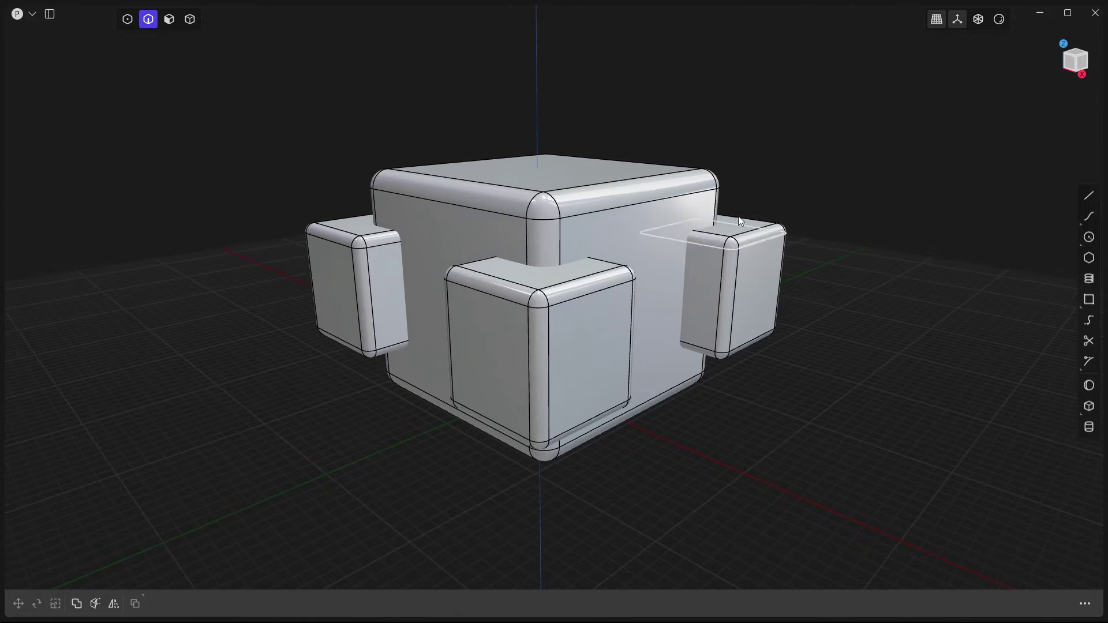
{"action": "left_click", "coordinate": [998, 20]}
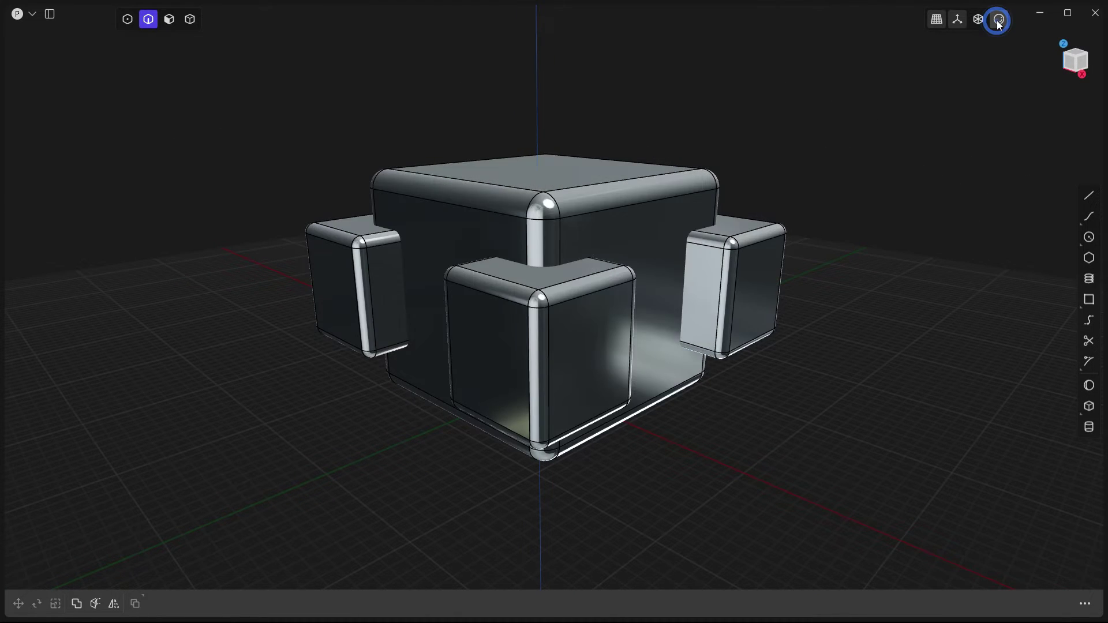
{"action": "left_click", "coordinate": [998, 20]}
{"action": "left_click", "coordinate": [998, 19]}
{"action": "left_click", "coordinate": [998, 19]}
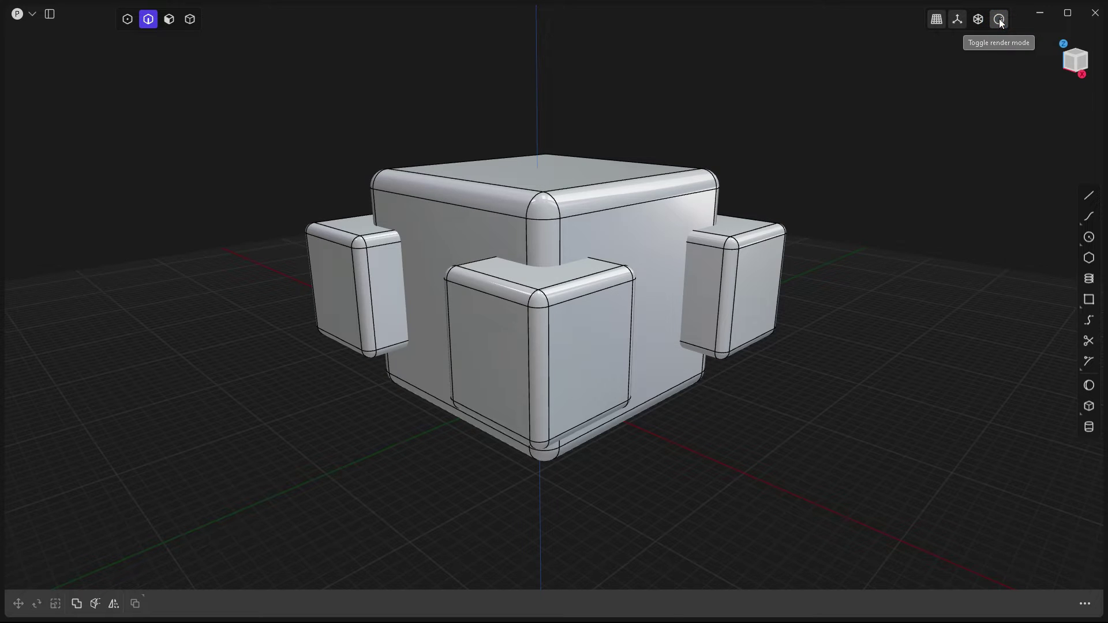
Step: Preview the horizontal-stripe, vertical-stripe and grey-purple display materials on the blocks, and return to the glossy light grey one
{"action": "mouse_move", "coordinate": [998, 21]}
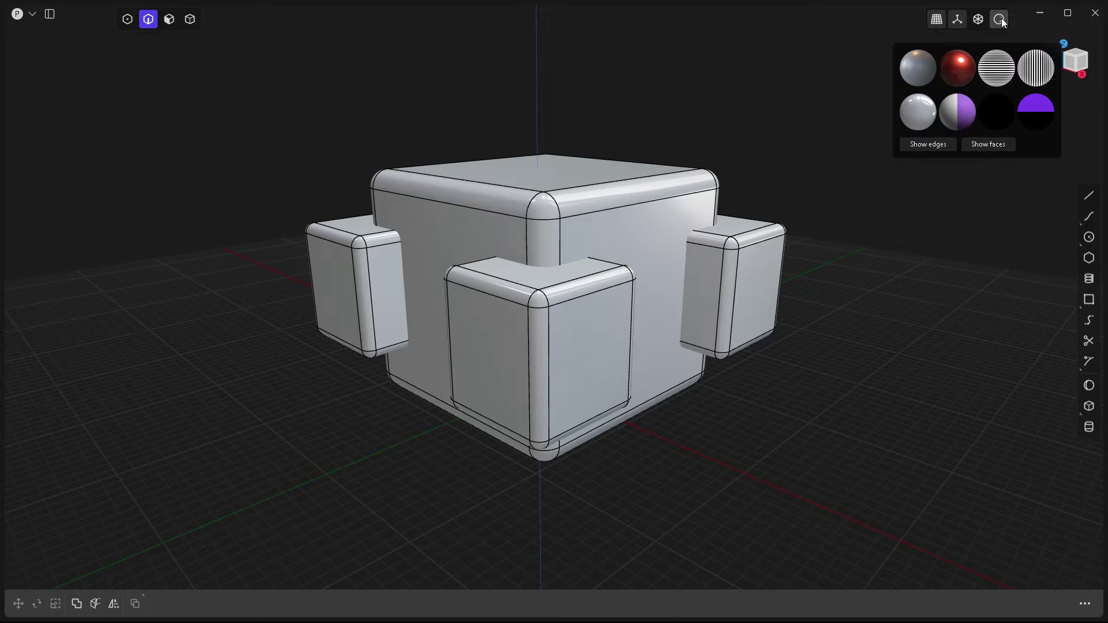
{"action": "left_click", "coordinate": [989, 75]}
{"action": "left_click", "coordinate": [1034, 74]}
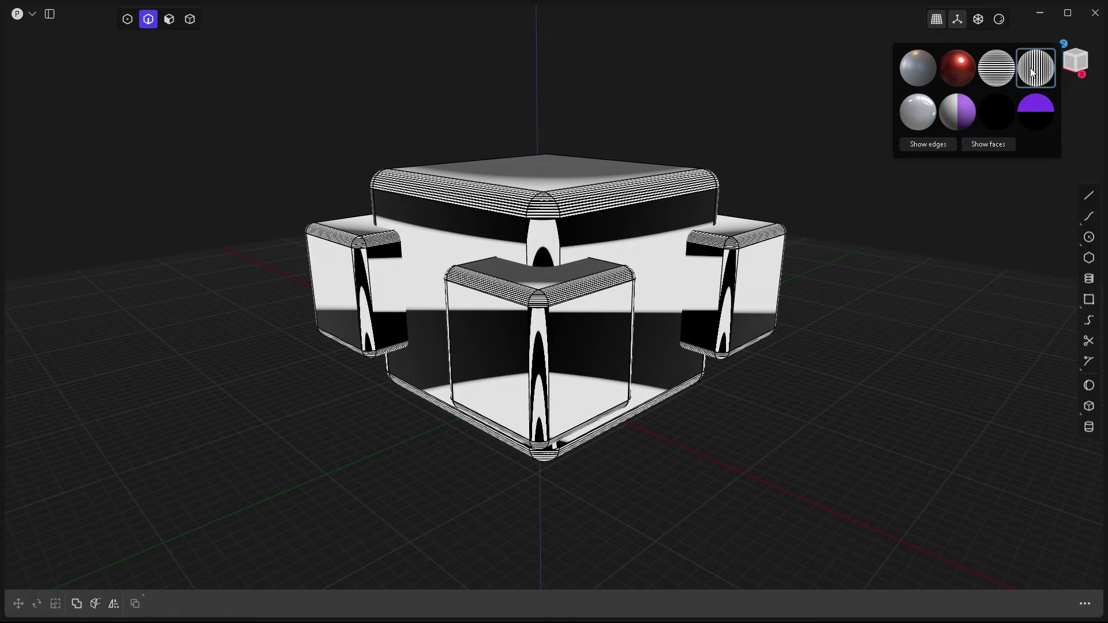
{"action": "left_click", "coordinate": [969, 115]}
{"action": "left_click", "coordinate": [918, 112]}
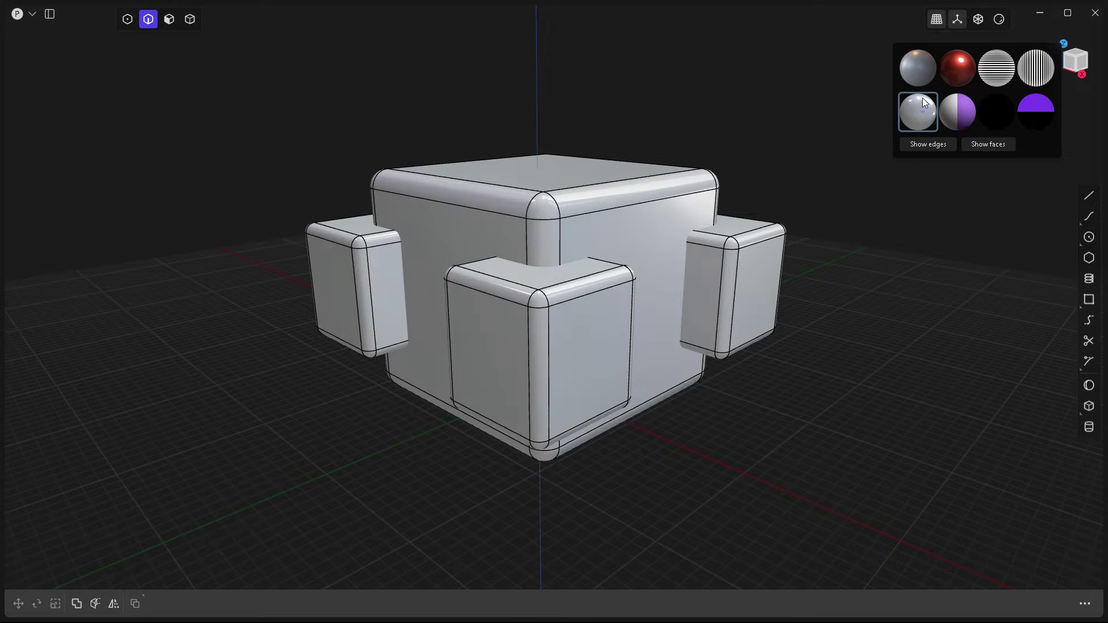
Step: Preview the darker grey and red display materials on the blocks, and apply the half-grey, half-purple one
{"action": "left_click", "coordinate": [921, 72]}
{"action": "left_click", "coordinate": [953, 74]}
{"action": "left_click", "coordinate": [953, 110]}
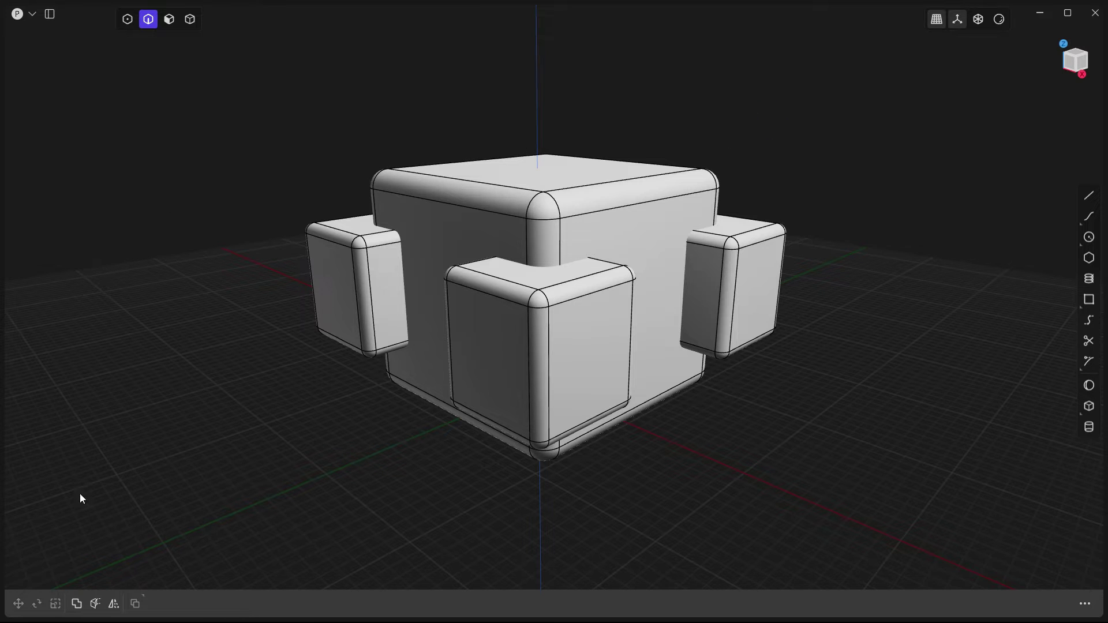
Step: Switch to solid selection mode and select the large central block
{"action": "left_click", "coordinate": [18, 604]}
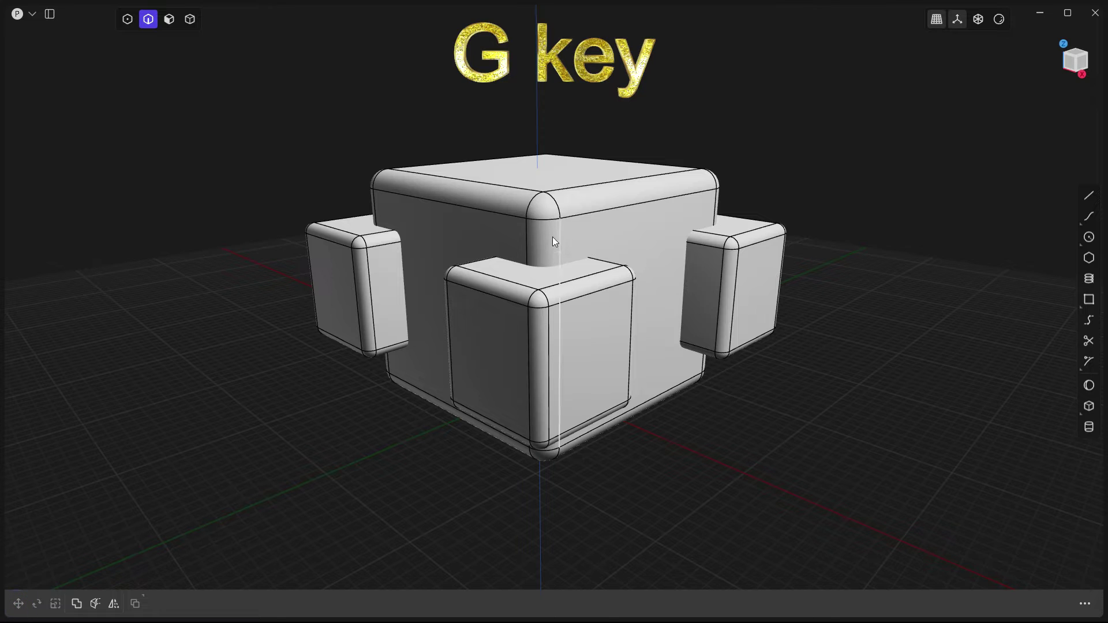
{"action": "key", "text": "4"}
{"action": "left_click", "coordinate": [575, 219]}
Step: Try a freestyle move of the large block about 6.4 m up along the Z axis
{"action": "key", "text": "g"}
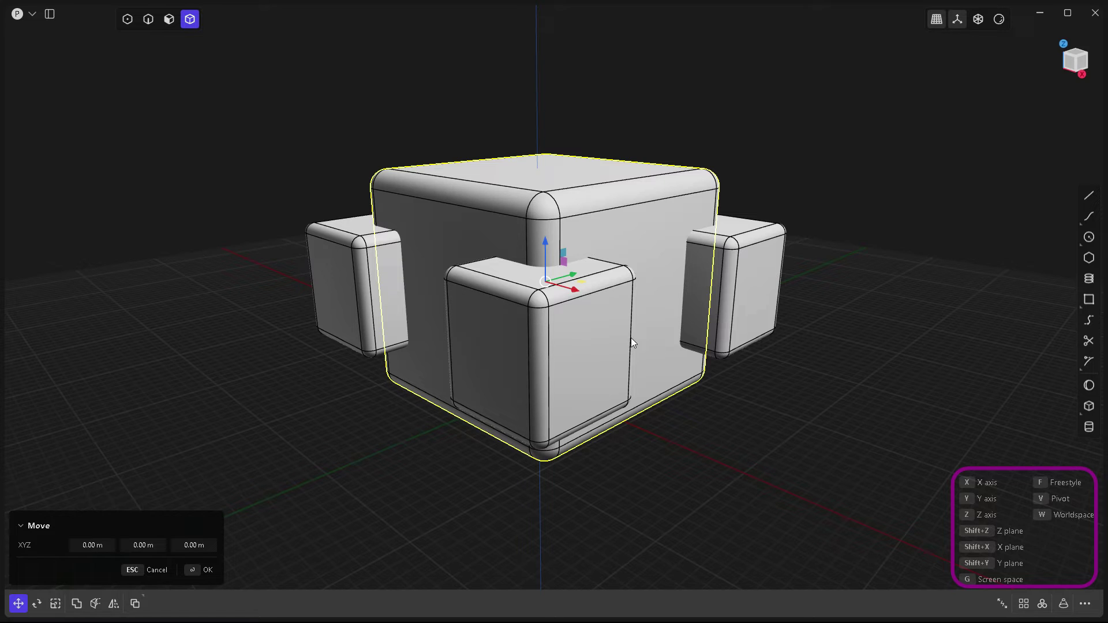
{"action": "middle_click_drag", "start_coordinate": [631, 337], "coordinate": [660, 430]}
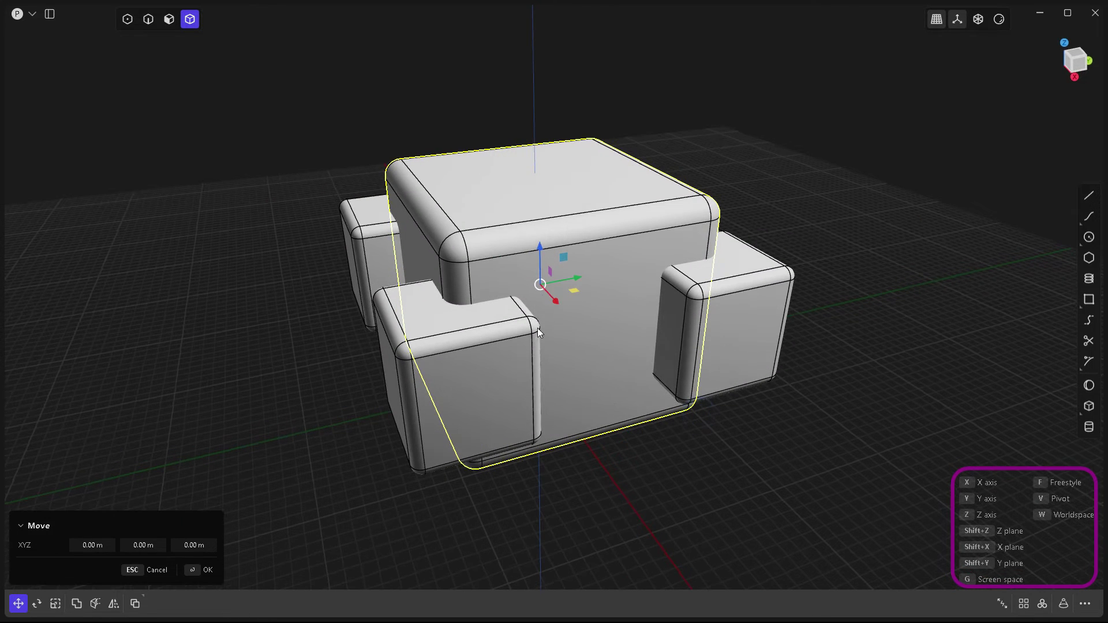
{"action": "key", "text": "f"}
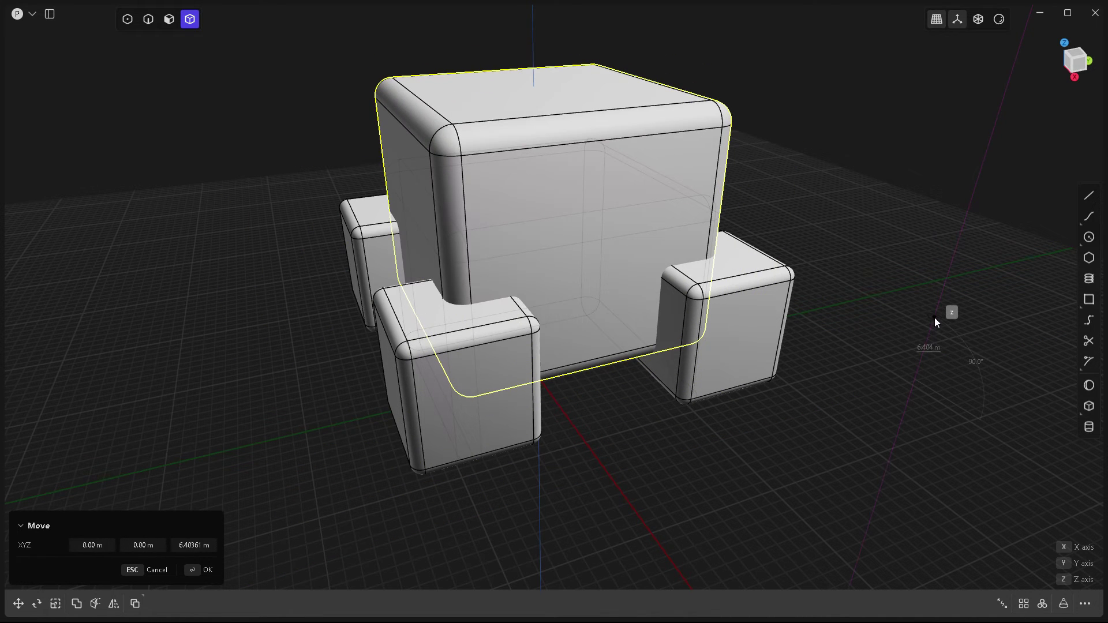
{"action": "key", "text": "Escape"}
Step: Try moving the large block within the Z plane, about 11.2 m in X and 10.8 m in Y
{"action": "key", "text": "g"}
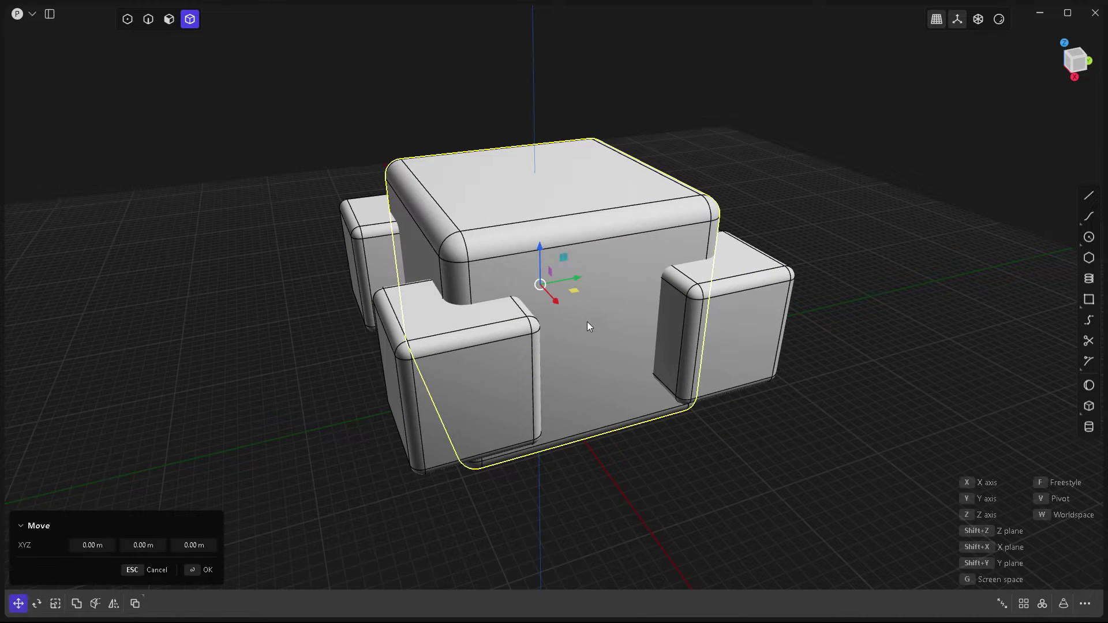
{"action": "middle_click_drag", "start_coordinate": [578, 286], "coordinate": [556, 358]}
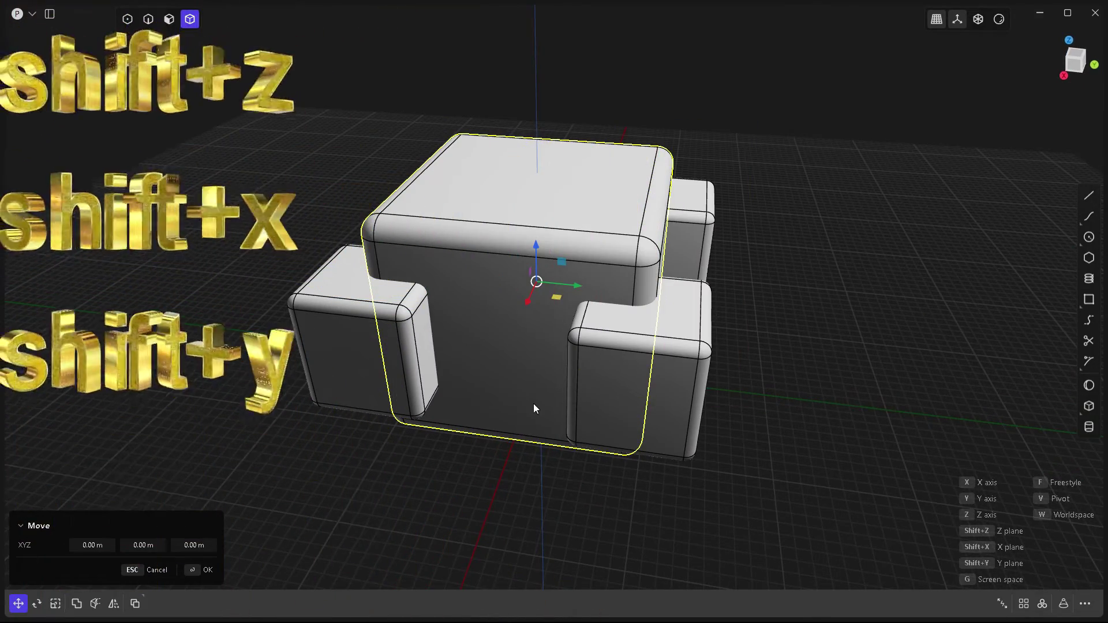
{"action": "key", "text": "shift+z"}
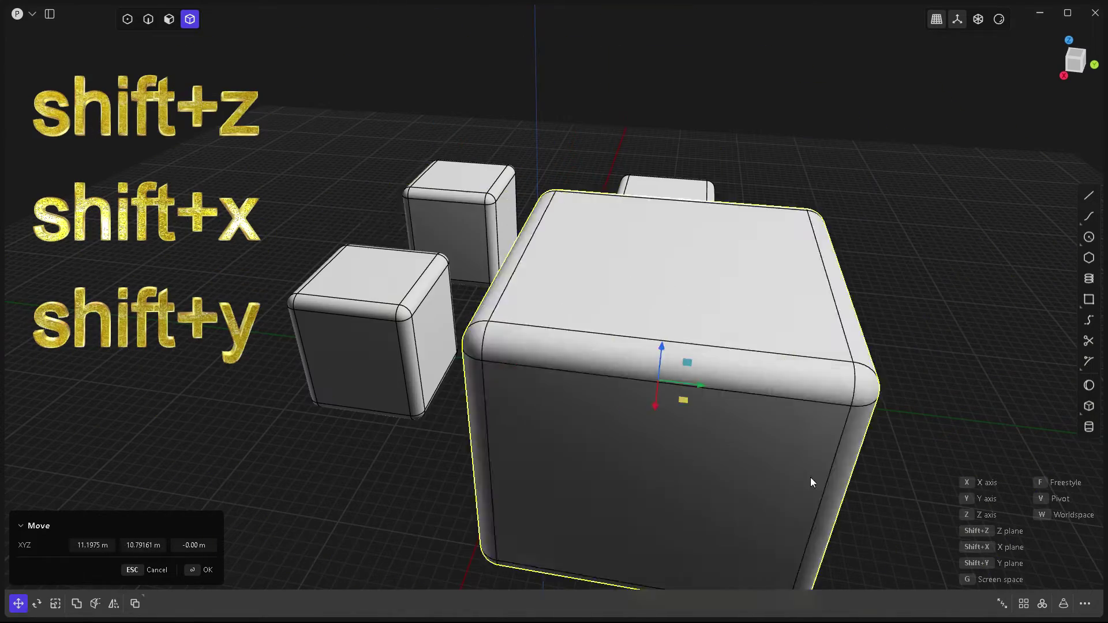
{"action": "left_click", "coordinate": [695, 290]}
Step: Try moving the large block within the Y plane, about 13.9 m in X and 19.5 m in Z
{"action": "key", "text": "g"}
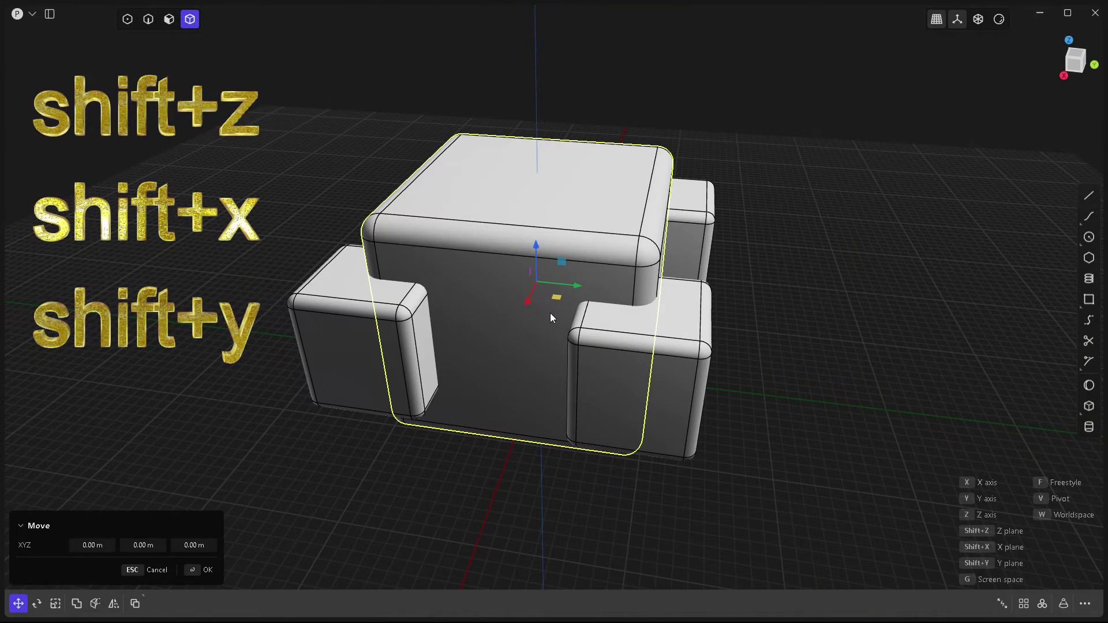
{"action": "key", "text": "shift+y"}
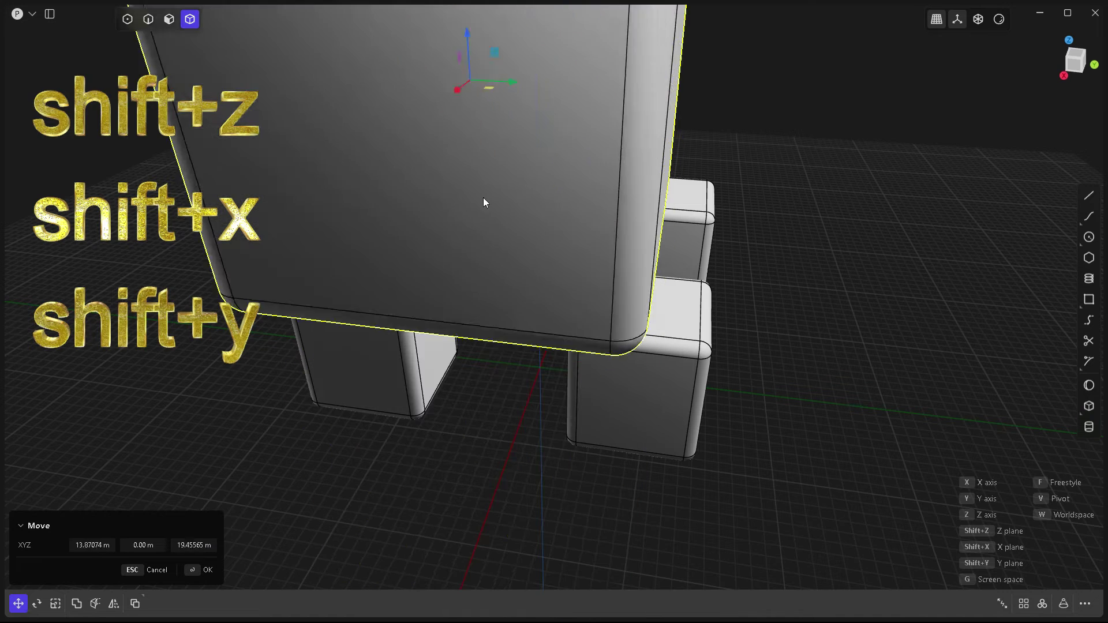
{"action": "key", "text": "Escape"}
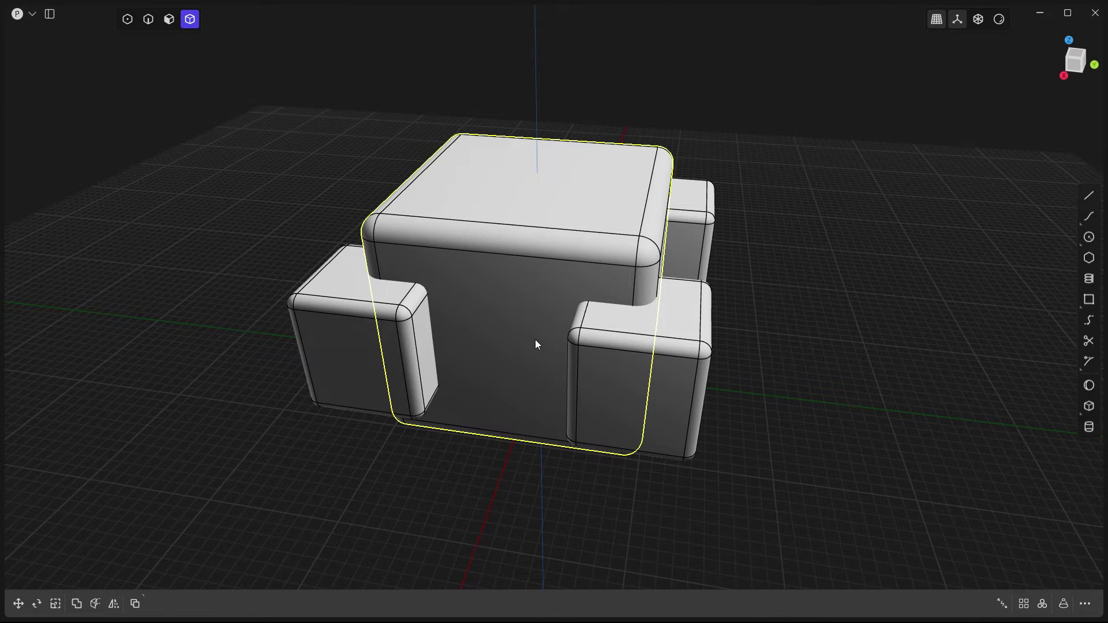
Step: Try moving the large block freely from its gizmo centre, about -32.4 m in X and -9.6 m in Z
{"action": "middle_click_drag", "start_coordinate": [798, 383], "coordinate": [731, 379]}
{"action": "scroll", "coordinate": [612, 340], "scroll_direction": "down", "scroll_amount": 3}
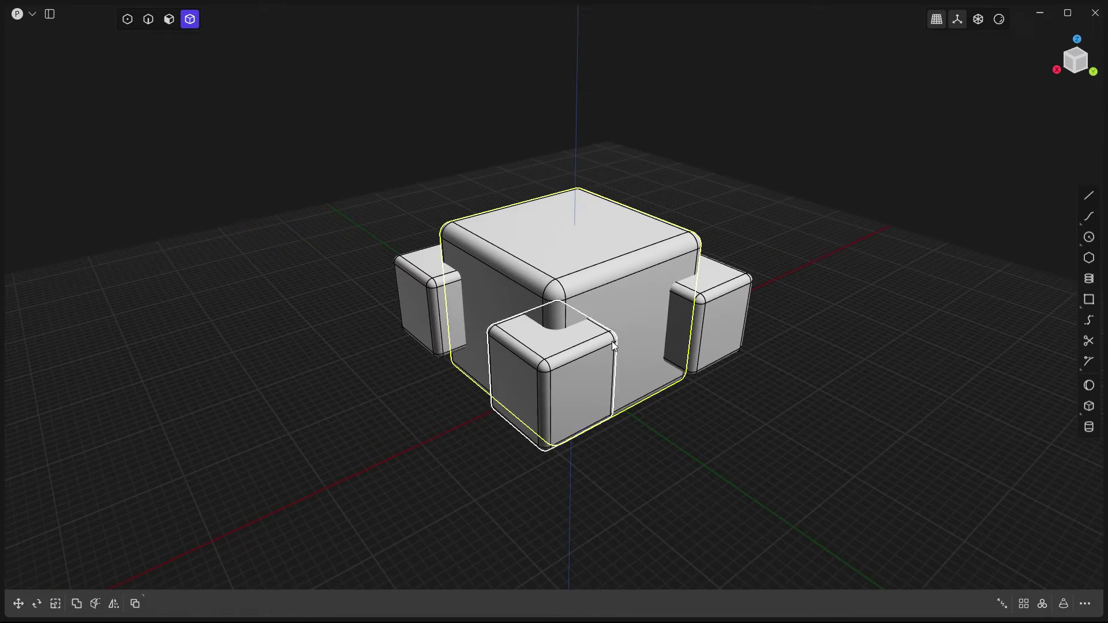
{"action": "scroll", "coordinate": [618, 295], "scroll_direction": "up", "scroll_amount": 3}
{"action": "scroll", "coordinate": [623, 316], "scroll_direction": "up", "scroll_amount": 2}
{"action": "middle_click_drag", "start_coordinate": [603, 346], "coordinate": [608, 346]}
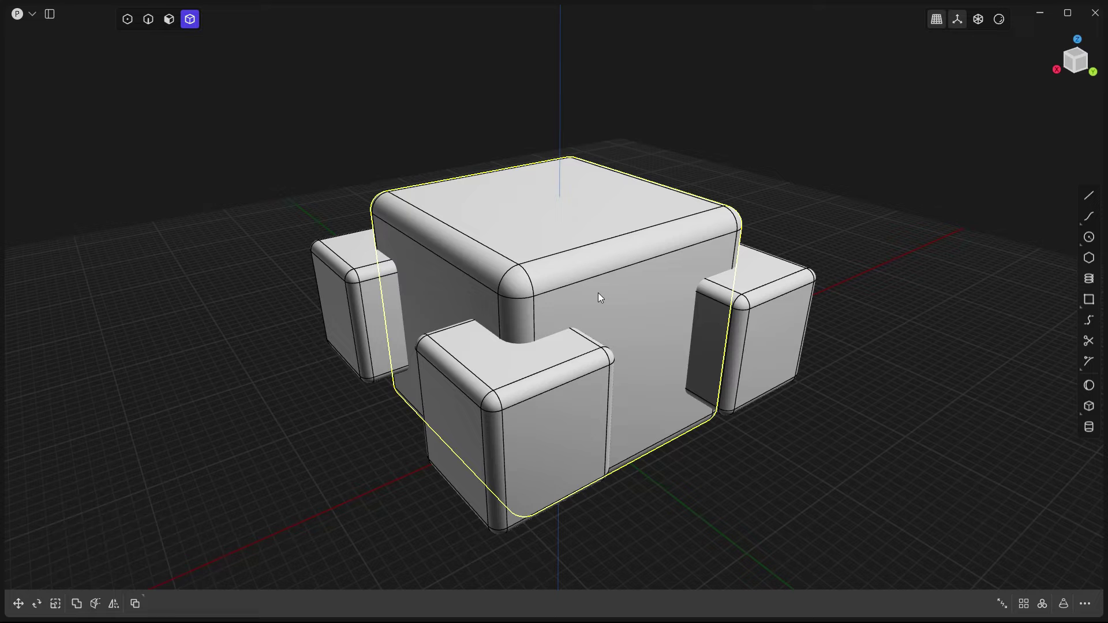
{"action": "key", "text": "g"}
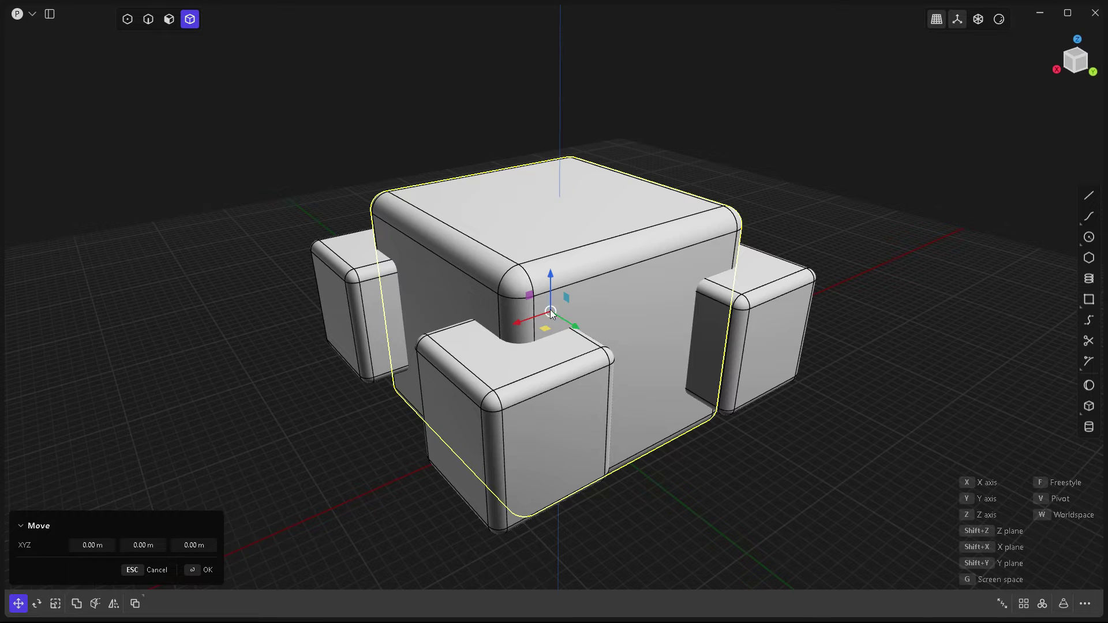
{"action": "middle_click_drag", "start_coordinate": [649, 393], "coordinate": [621, 404]}
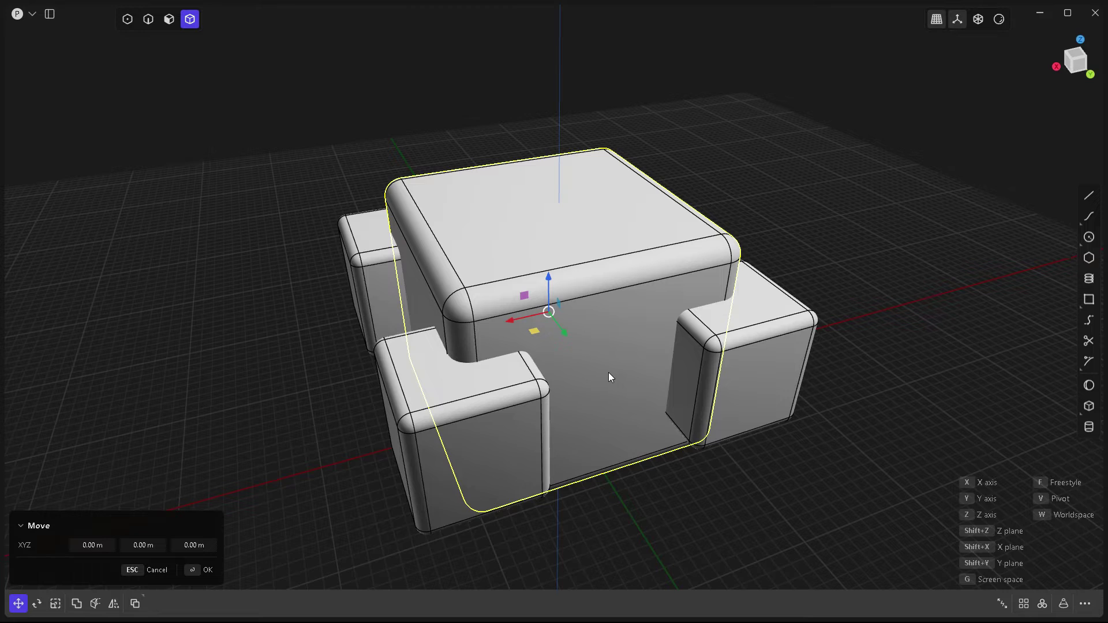
{"action": "right_click_drag", "start_coordinate": [608, 372], "coordinate": [590, 366]}
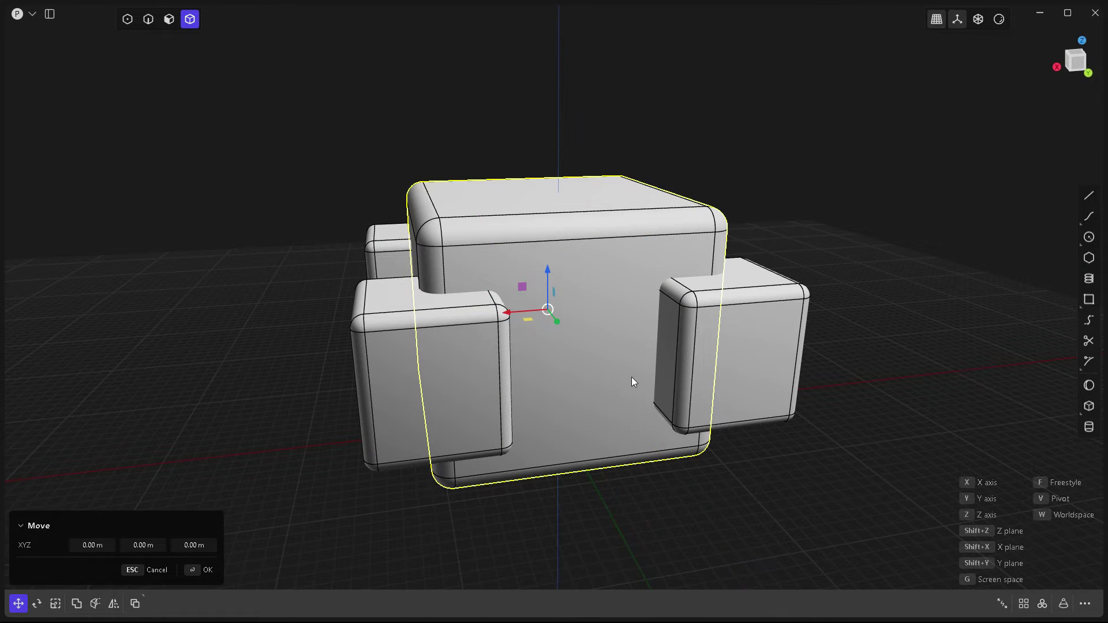
{"action": "right_click_drag", "start_coordinate": [631, 377], "coordinate": [603, 393]}
{"action": "left_click_drag", "start_coordinate": [553, 311], "coordinate": [930, 415]}
{"action": "key", "text": "x"}
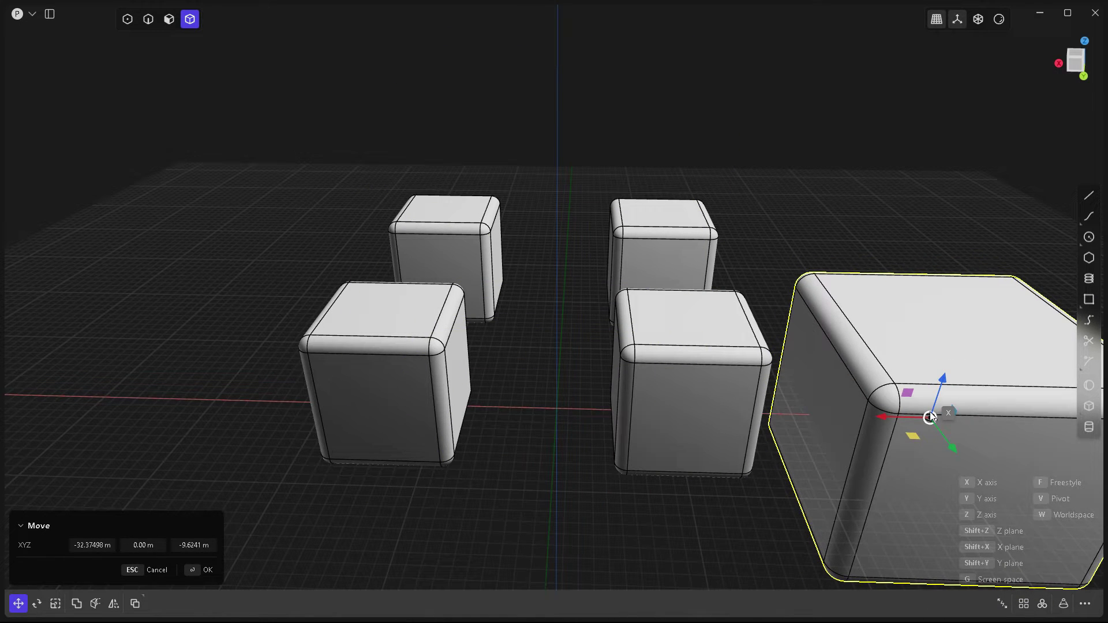
{"action": "key", "text": "Escape"}
Step: Try a free move of the large block that snaps to an edge, about 7.4, -5.3 and 4.1 m in XYZ
{"action": "key", "text": "g"}
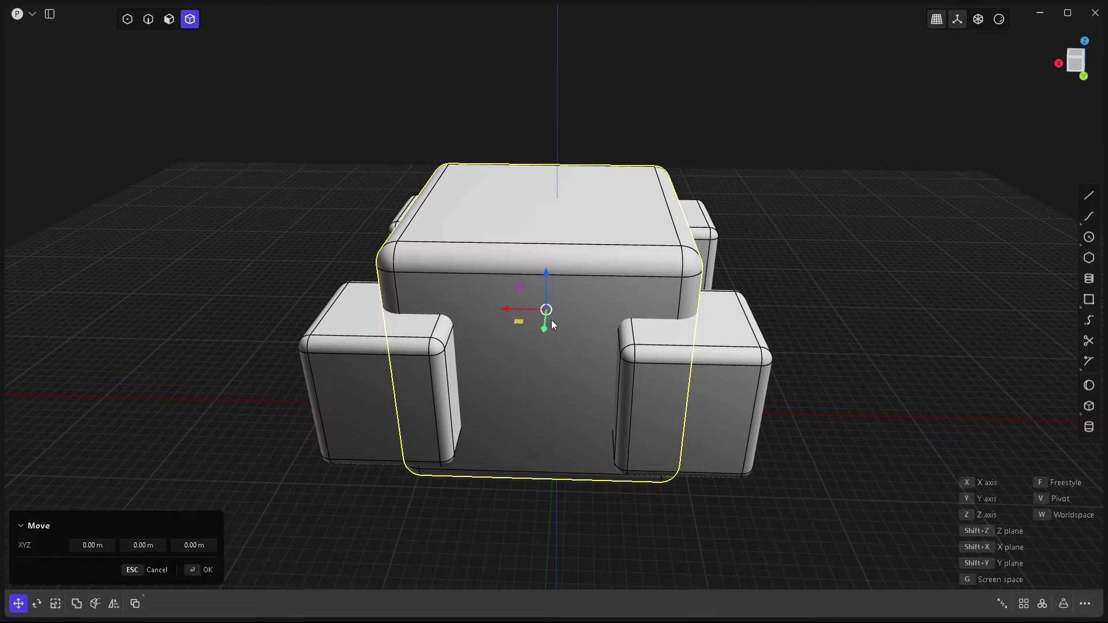
{"action": "left_click_drag", "start_coordinate": [552, 310], "coordinate": [449, 333]}
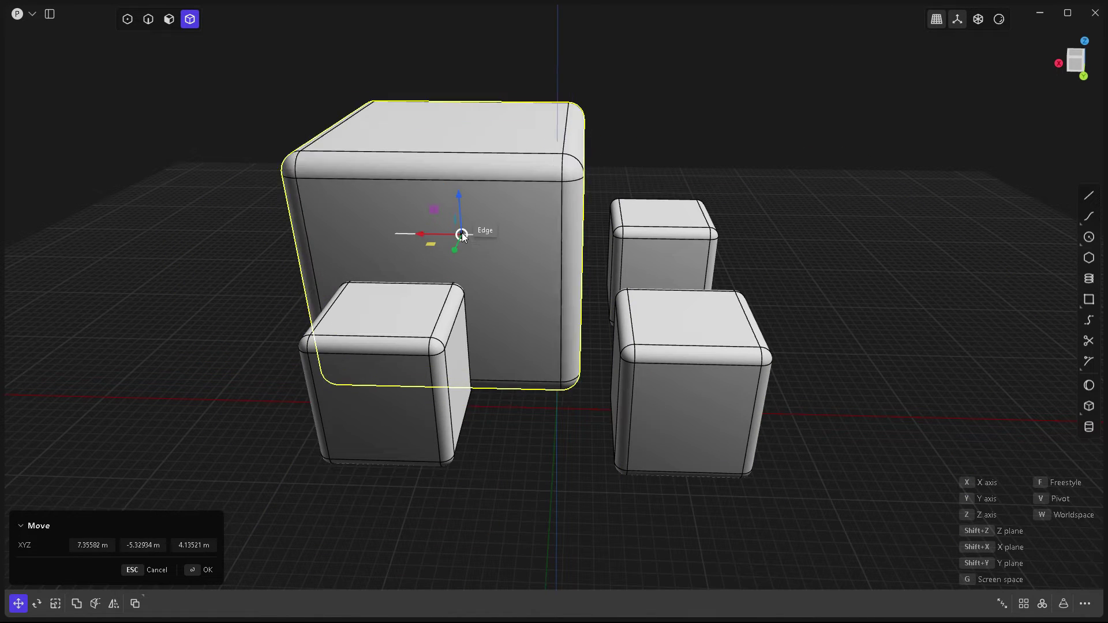
{"action": "key", "text": "Escape"}
Step: Select a small front block and try moving it about 0.7 m in X and 8.6 m in Z
{"action": "left_click", "coordinate": [720, 380]}
{"action": "key", "text": "g"}
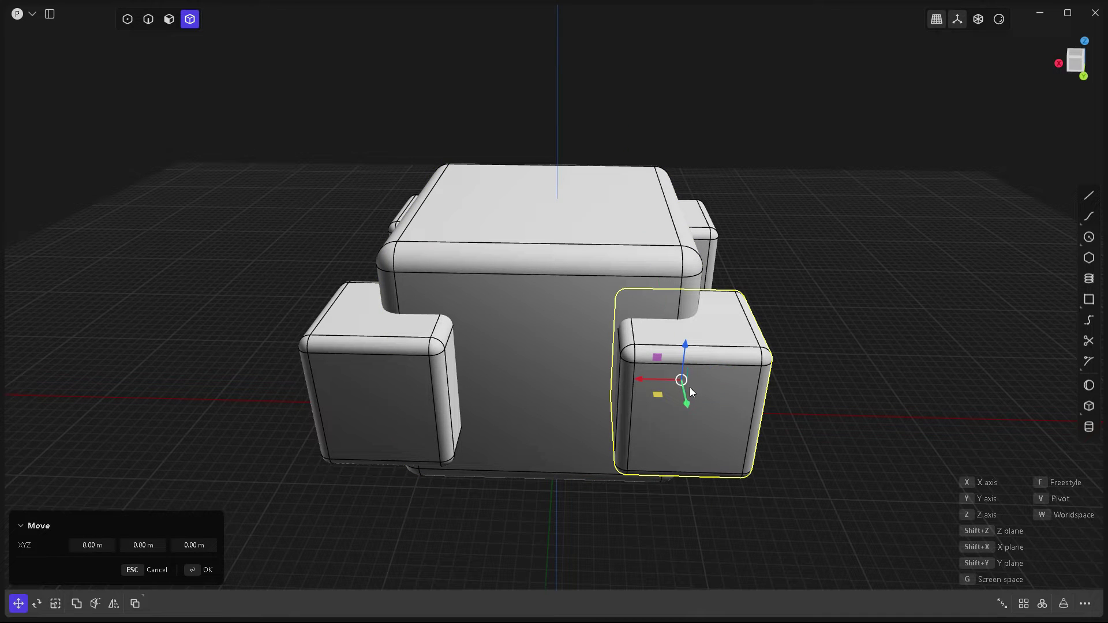
{"action": "left_click_drag", "start_coordinate": [690, 387], "coordinate": [637, 269]}
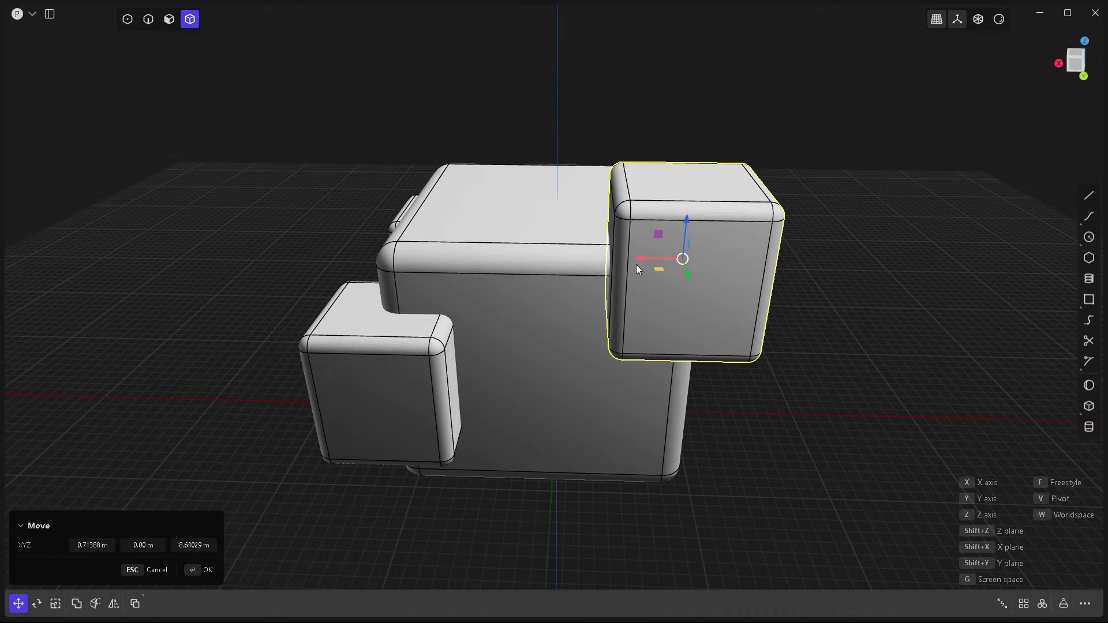
{"action": "key", "text": "Escape"}
Step: Try moving the selected small block along the X axis only
{"action": "key", "text": "g"}
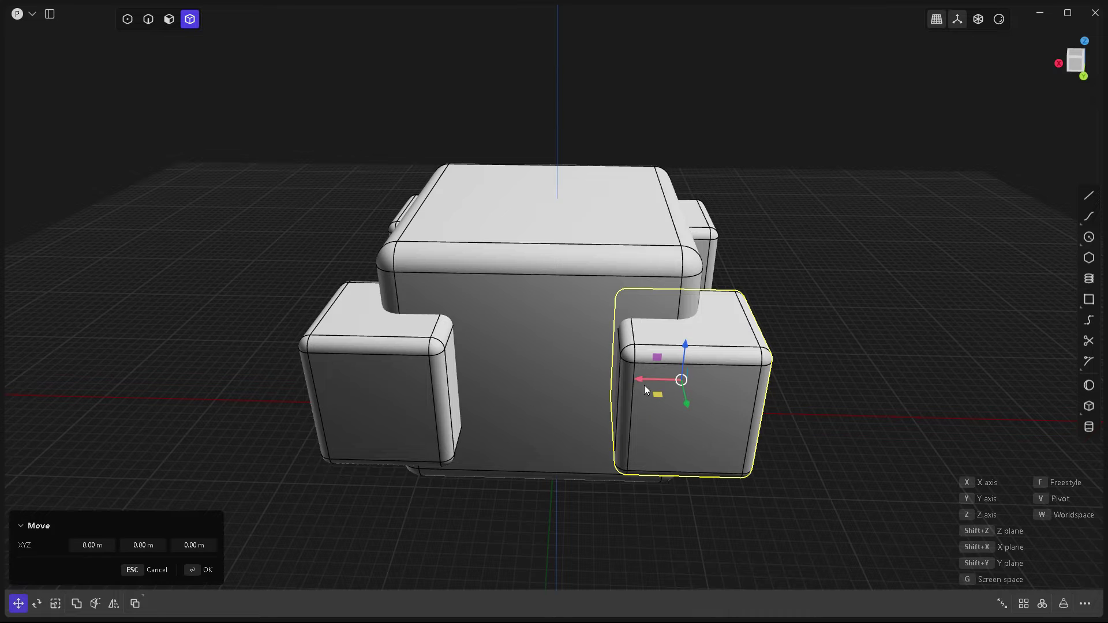
{"action": "left_click_drag", "start_coordinate": [635, 380], "coordinate": [812, 415]}
{"action": "key", "text": "Escape"}
Step: Relocate the Move pivot of the small block, trying a nearby edge and placing it on the block's bottom face
{"action": "key", "text": "g"}
{"action": "middle_click_drag", "start_coordinate": [682, 394], "coordinate": [573, 470]}
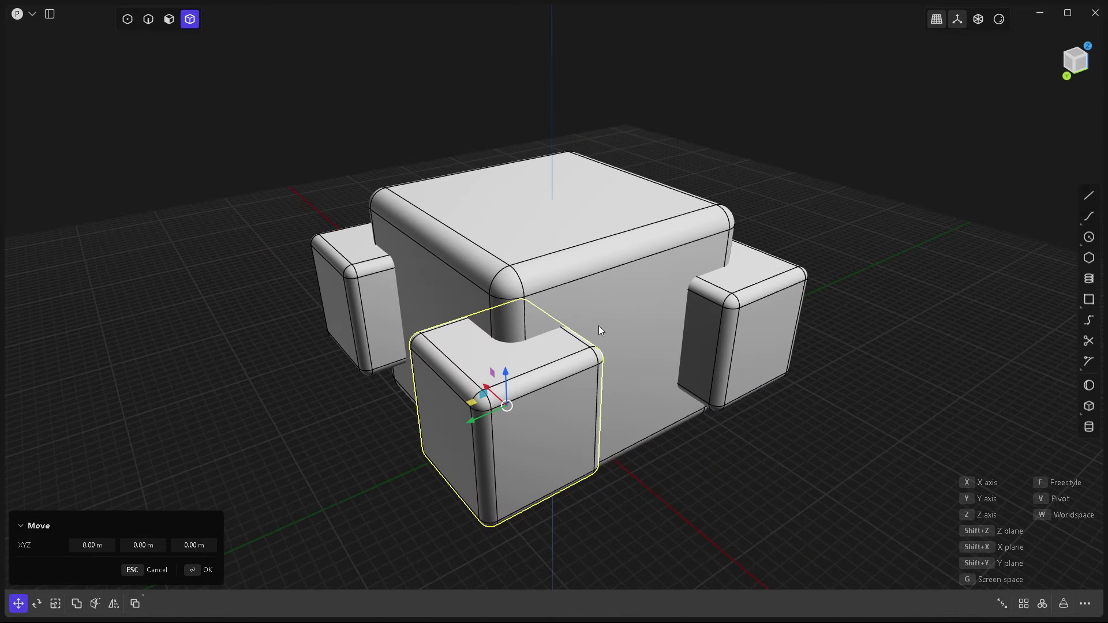
{"action": "key", "text": "v"}
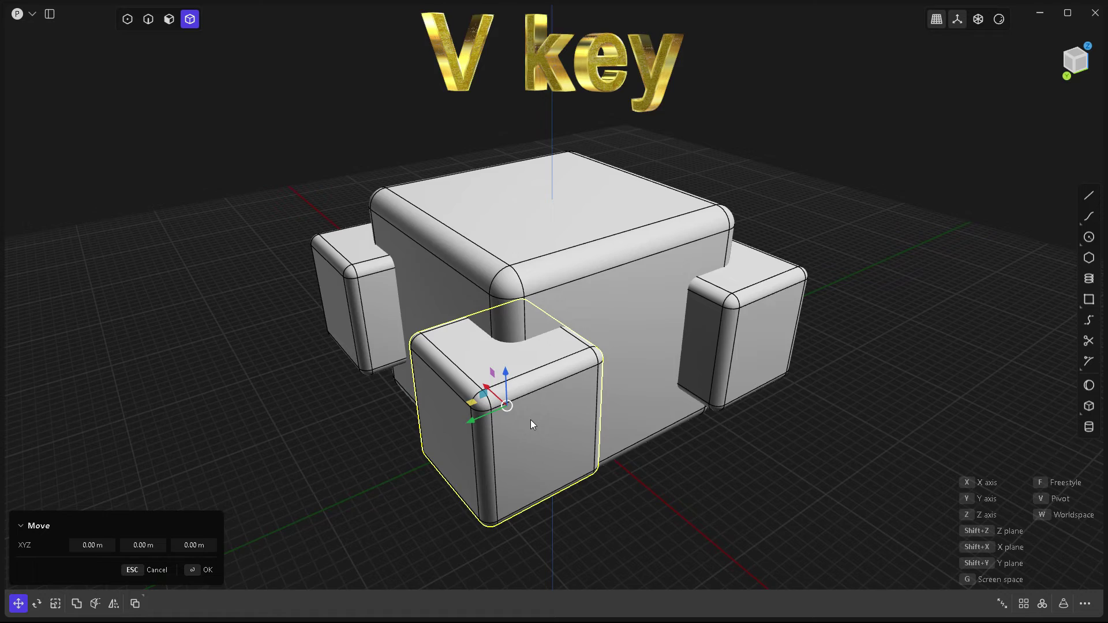
{"action": "middle_click_drag", "start_coordinate": [529, 420], "coordinate": [534, 332]}
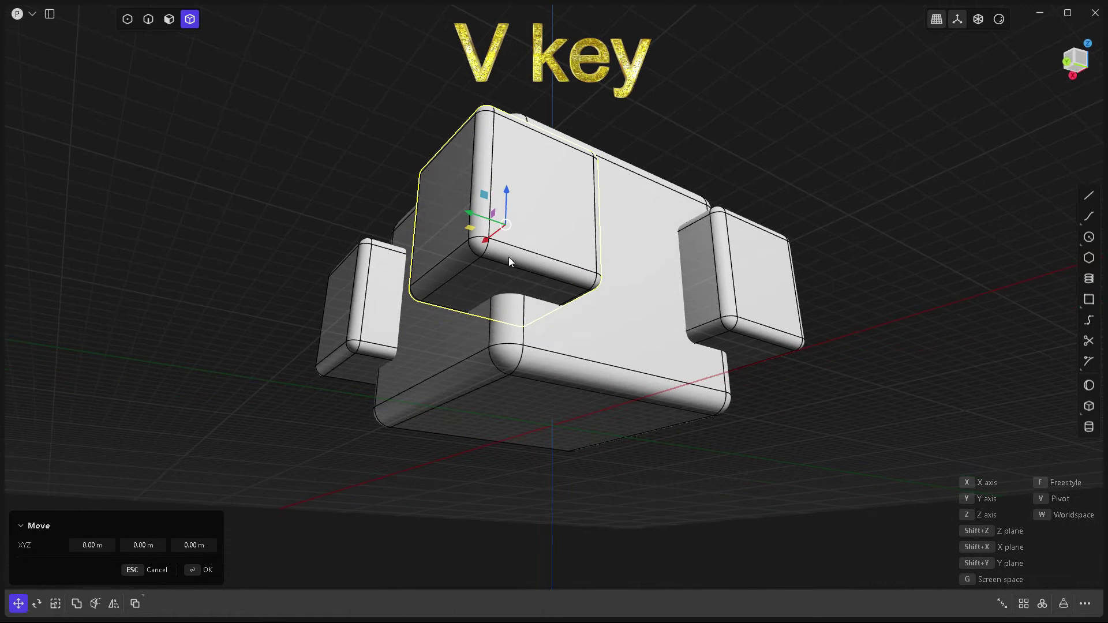
{"action": "key", "text": "v"}
{"action": "left_click_drag", "start_coordinate": [526, 241], "coordinate": [860, 147]}
{"action": "middle_click_drag", "start_coordinate": [859, 147], "coordinate": [622, 134]}
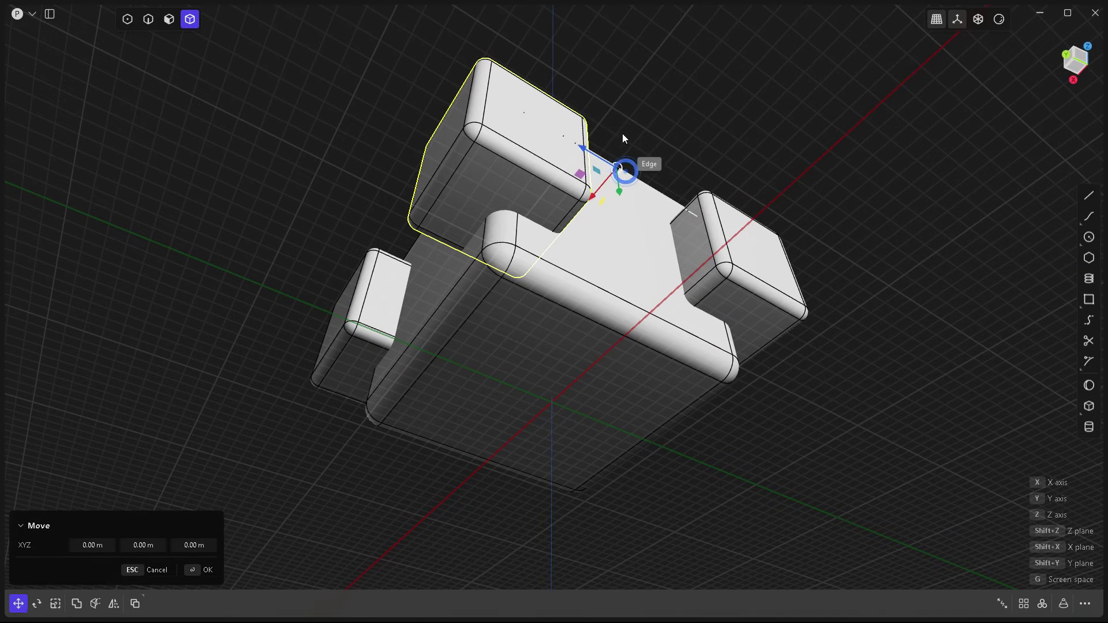
{"action": "left_click_drag", "start_coordinate": [474, 198], "coordinate": [498, 202]}
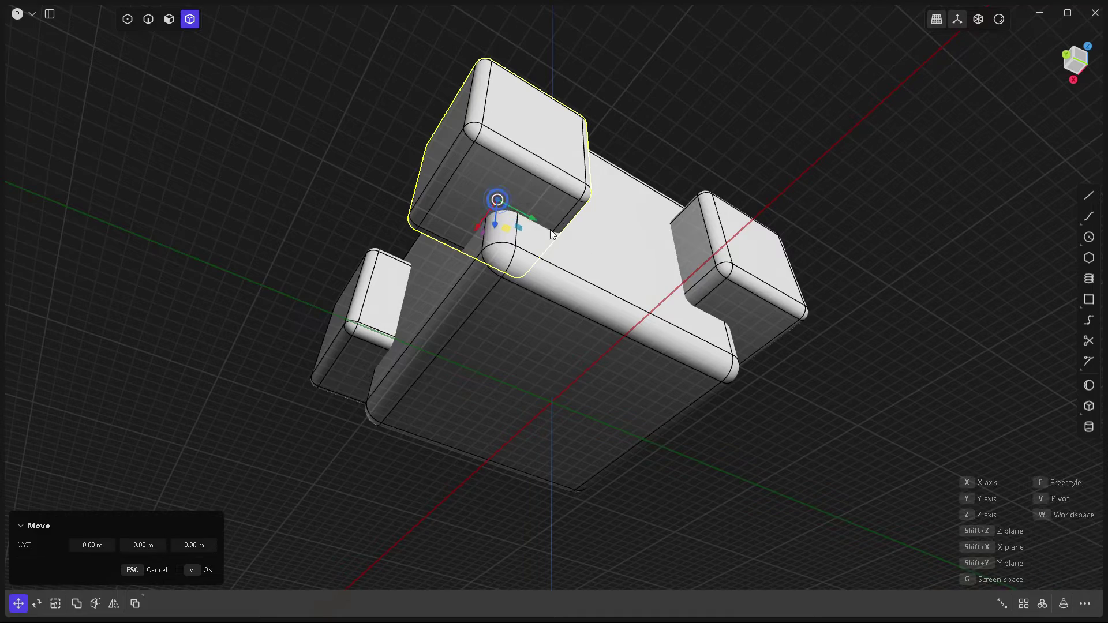
Step: Try placing the small block by its bottom pivot onto the top face of the large block
{"action": "middle_click_drag", "start_coordinate": [496, 198], "coordinate": [532, 398]}
{"action": "middle_click_drag", "start_coordinate": [425, 459], "coordinate": [440, 502]}
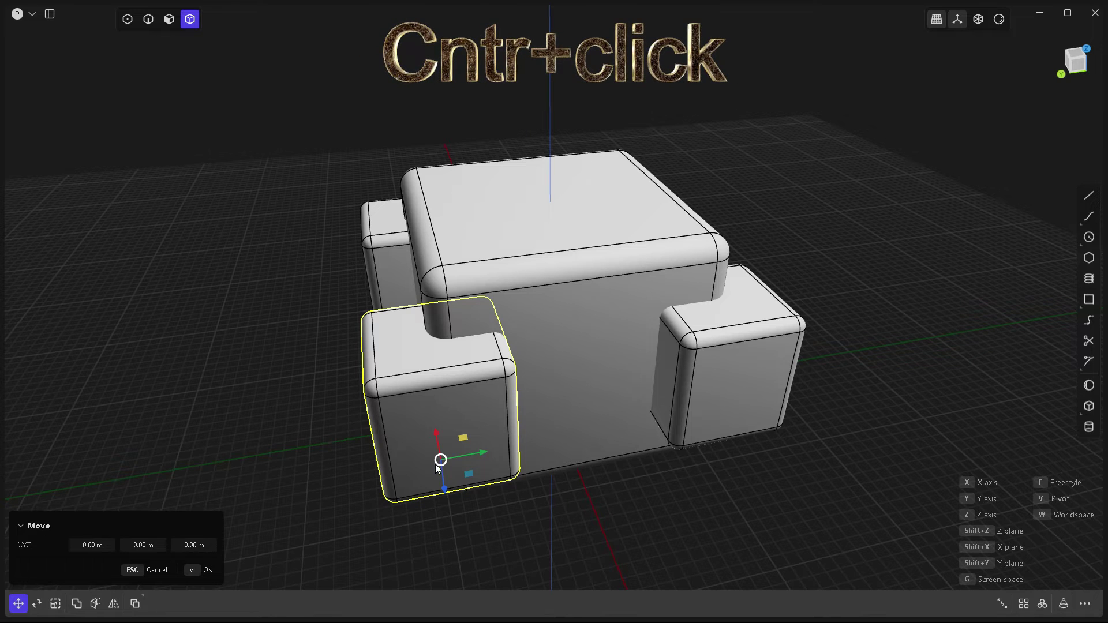
{"action": "left_click_drag", "start_coordinate": [439, 462], "coordinate": [547, 196], "text": "ctrl"}
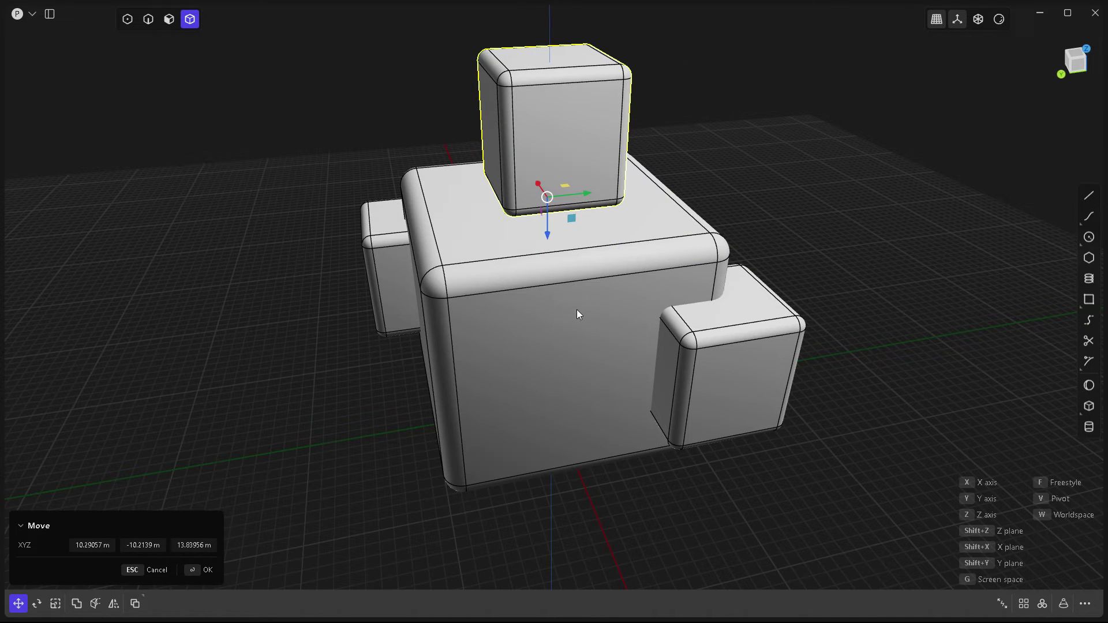
{"action": "middle_click_drag", "start_coordinate": [578, 314], "coordinate": [683, 323]}
{"action": "key", "text": "Escape"}
Step: Select the large central block and try rotating it about 17° around the Z axis
{"action": "middle_click_drag", "start_coordinate": [522, 296], "coordinate": [598, 289]}
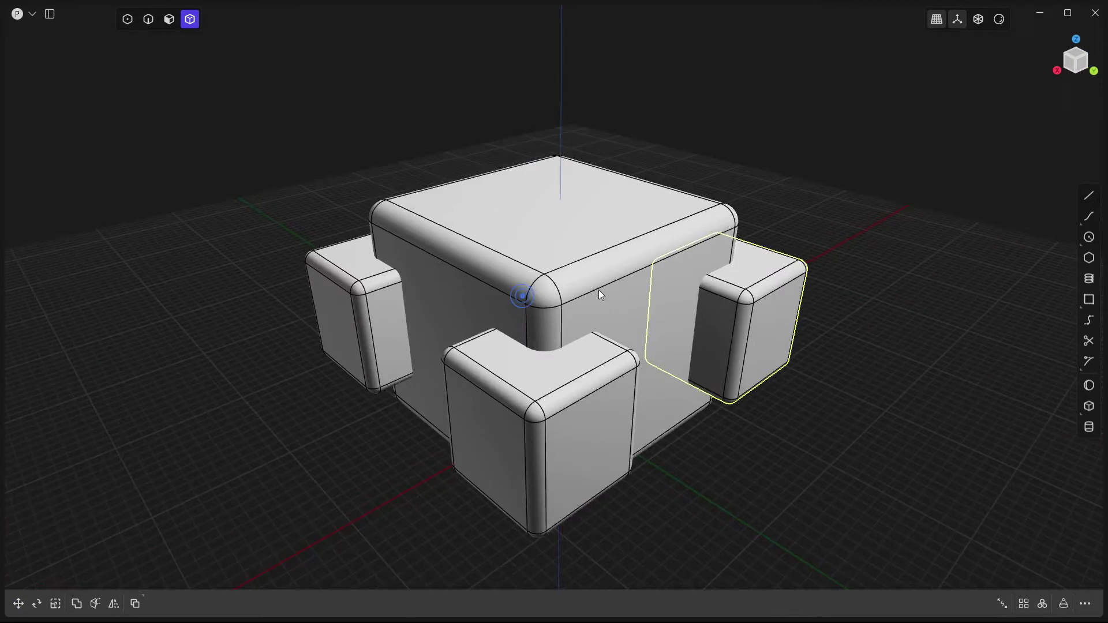
{"action": "scroll", "coordinate": [598, 289], "scroll_direction": "up", "scroll_amount": 3}
{"action": "scroll", "coordinate": [658, 292], "scroll_direction": "down", "scroll_amount": 5}
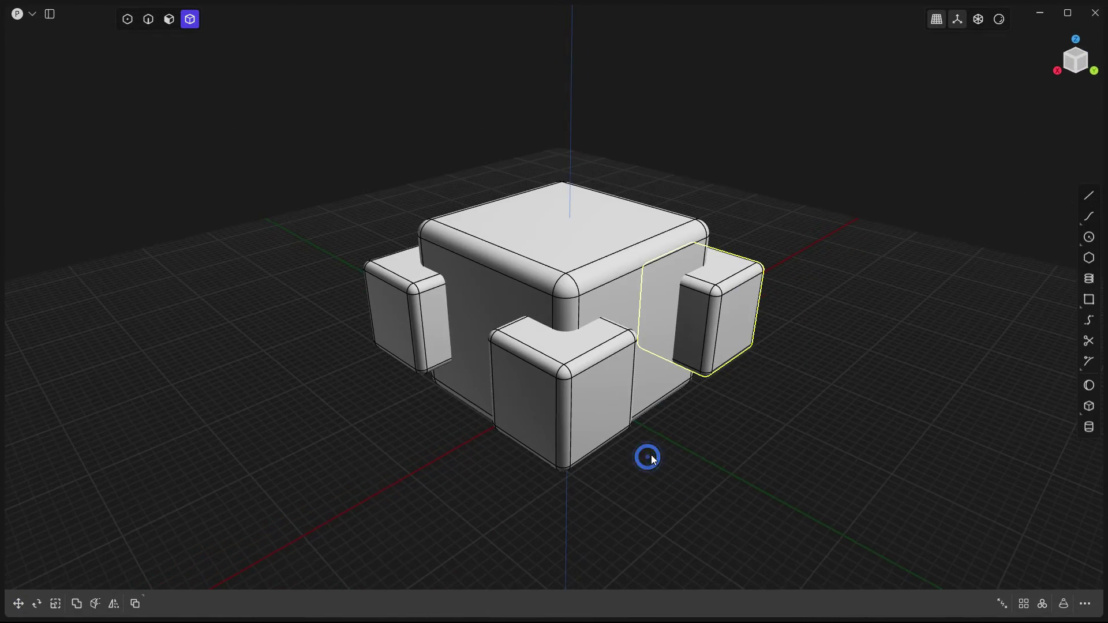
{"action": "left_click", "coordinate": [652, 458]}
{"action": "left_click", "coordinate": [583, 270]}
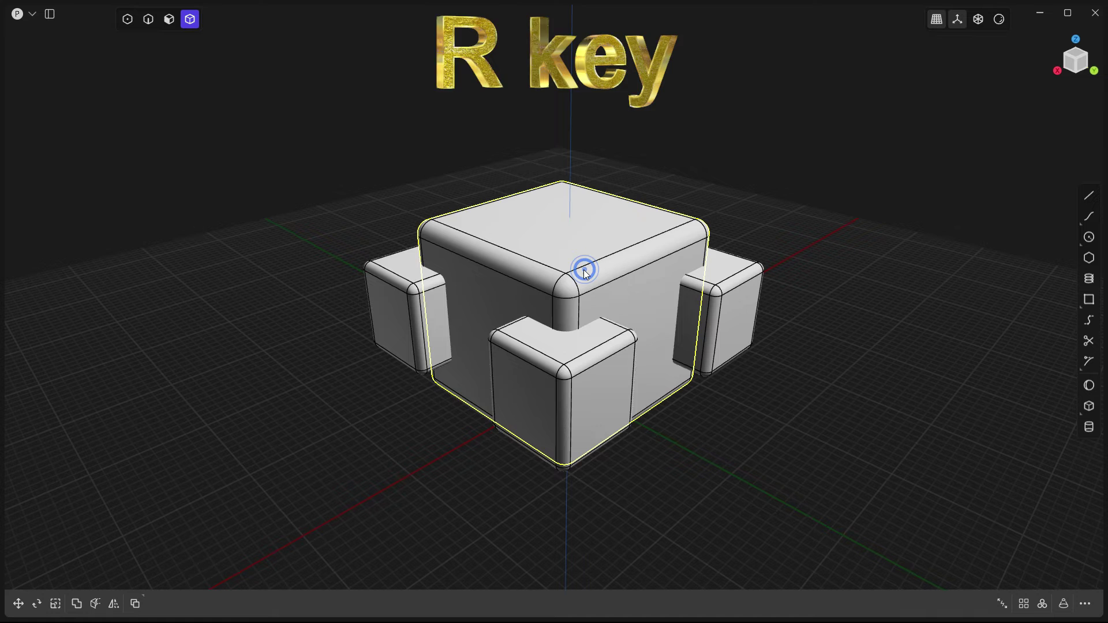
{"action": "key", "text": "r"}
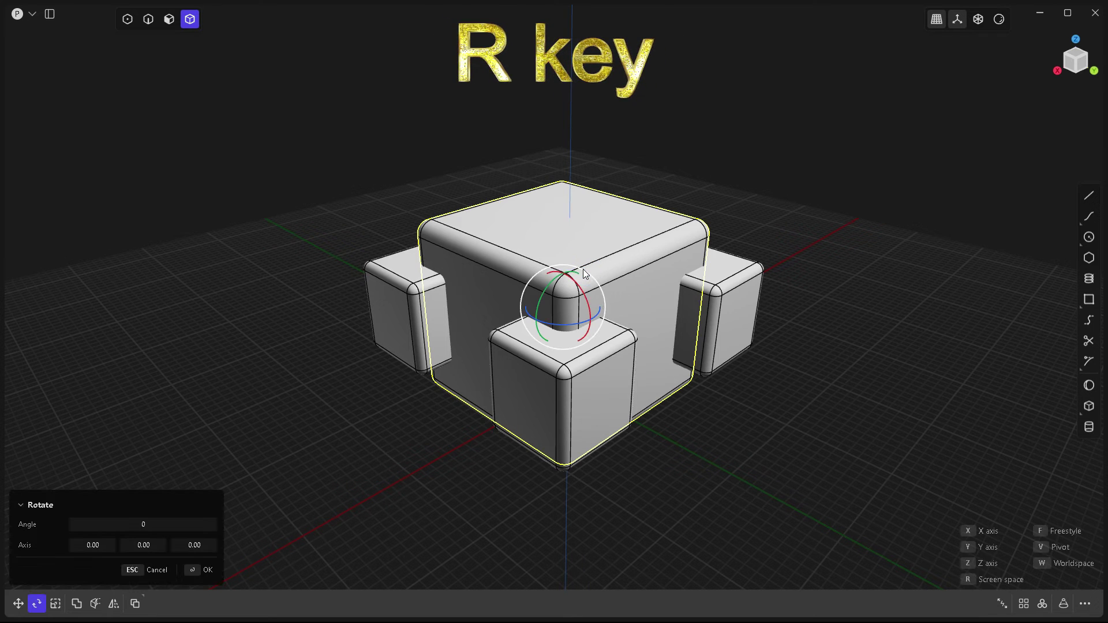
{"action": "key", "text": "x"}
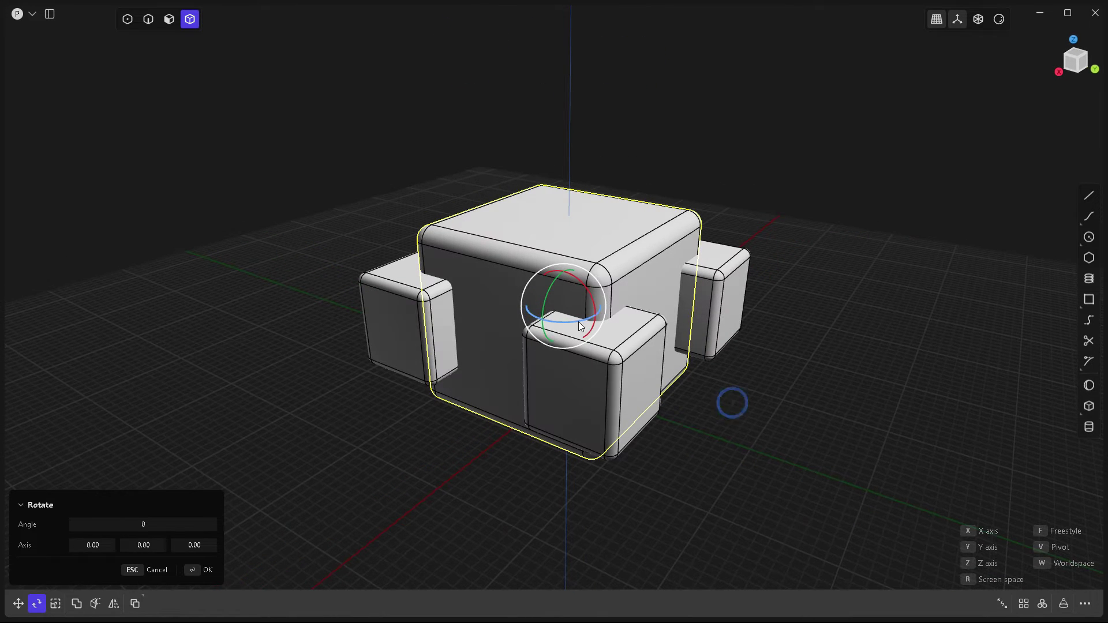
{"action": "key", "text": "z"}
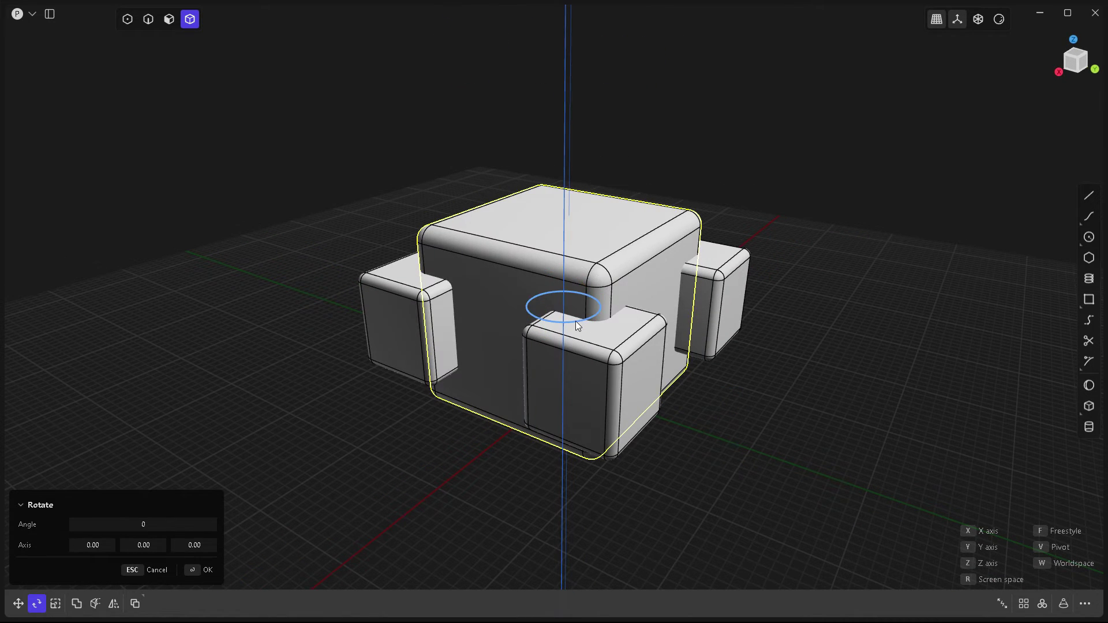
{"action": "left_click", "coordinate": [704, 396]}
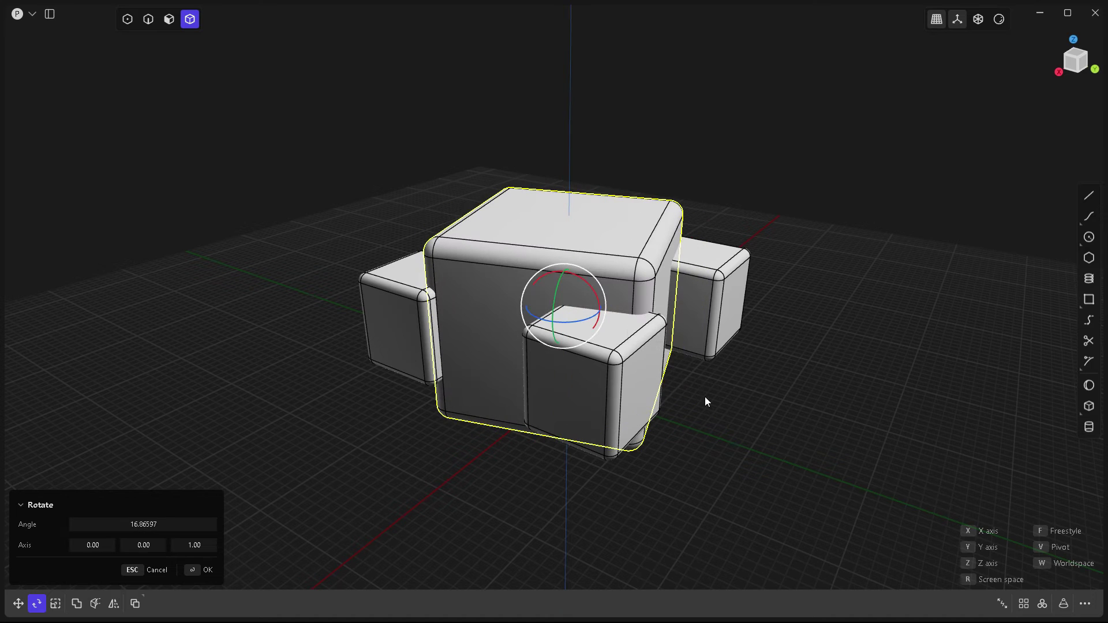
Step: Try tilting the large block further around the X and Z axes, with a rotation angle of 50°
{"action": "left_click_drag", "start_coordinate": [594, 284], "coordinate": [554, 362]}
{"action": "middle_click_drag", "start_coordinate": [766, 430], "coordinate": [680, 425]}
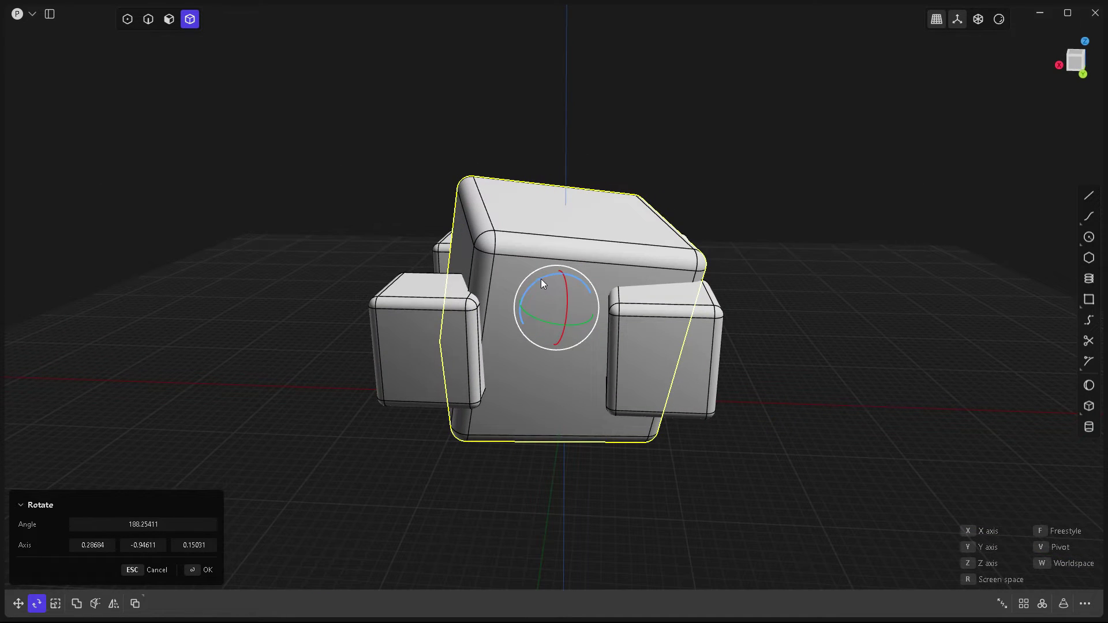
{"action": "key", "text": "z"}
{"action": "left_click_drag", "start_coordinate": [541, 278], "coordinate": [604, 278]}
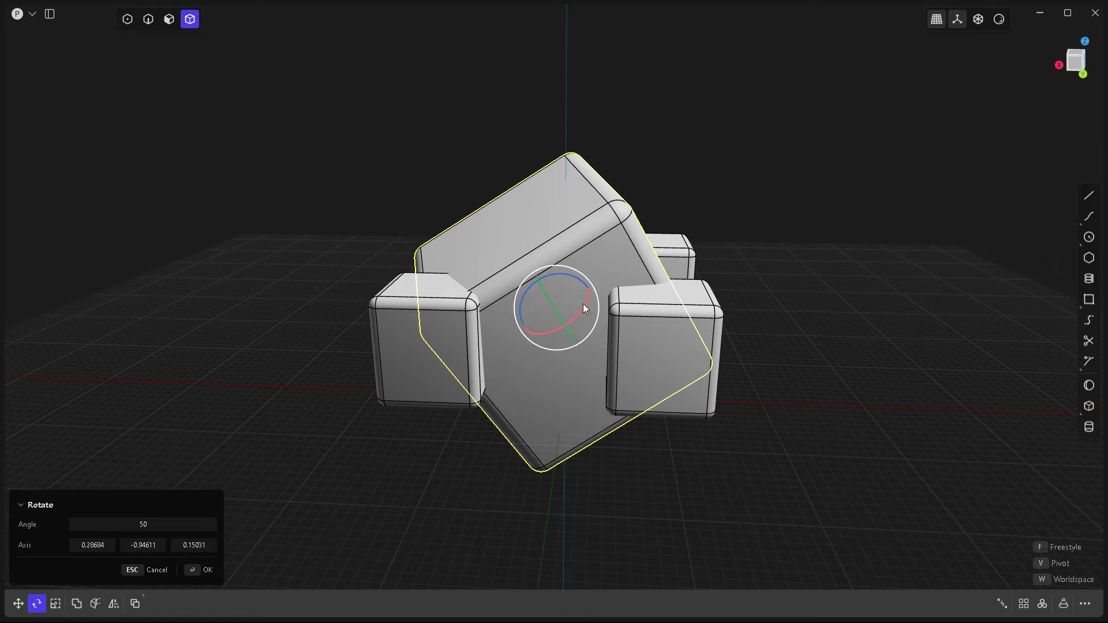
Step: Try giving the large block an exact rotation angle of 90°
{"action": "left_click", "coordinate": [149, 525]}
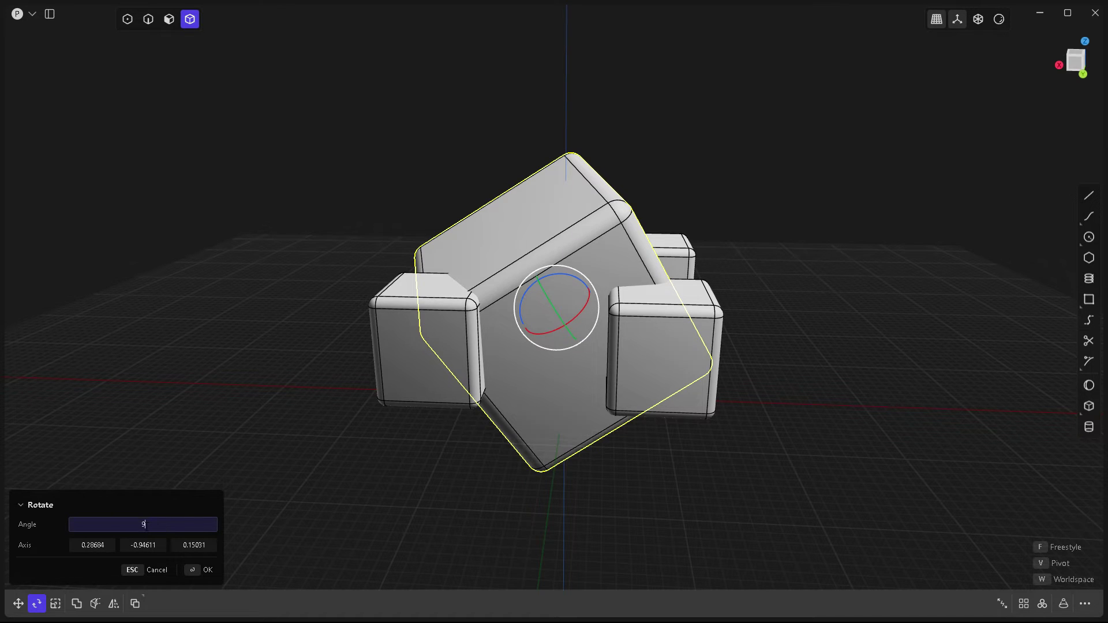
{"action": "type", "text": "90"}
{"action": "key", "text": "Return"}
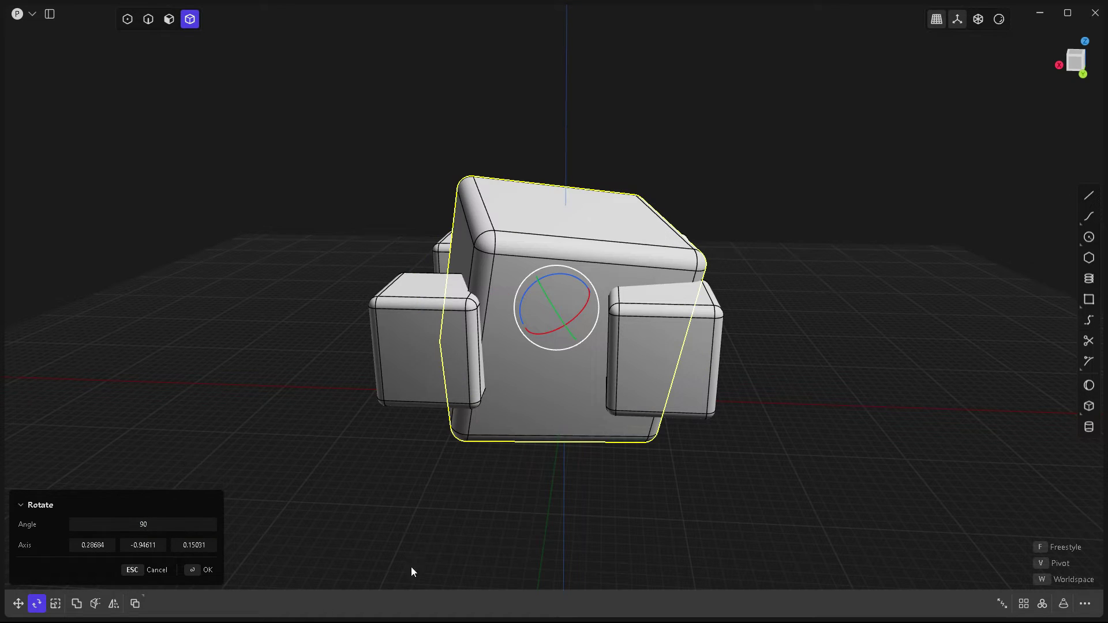
{"action": "left_click", "coordinate": [206, 571]}
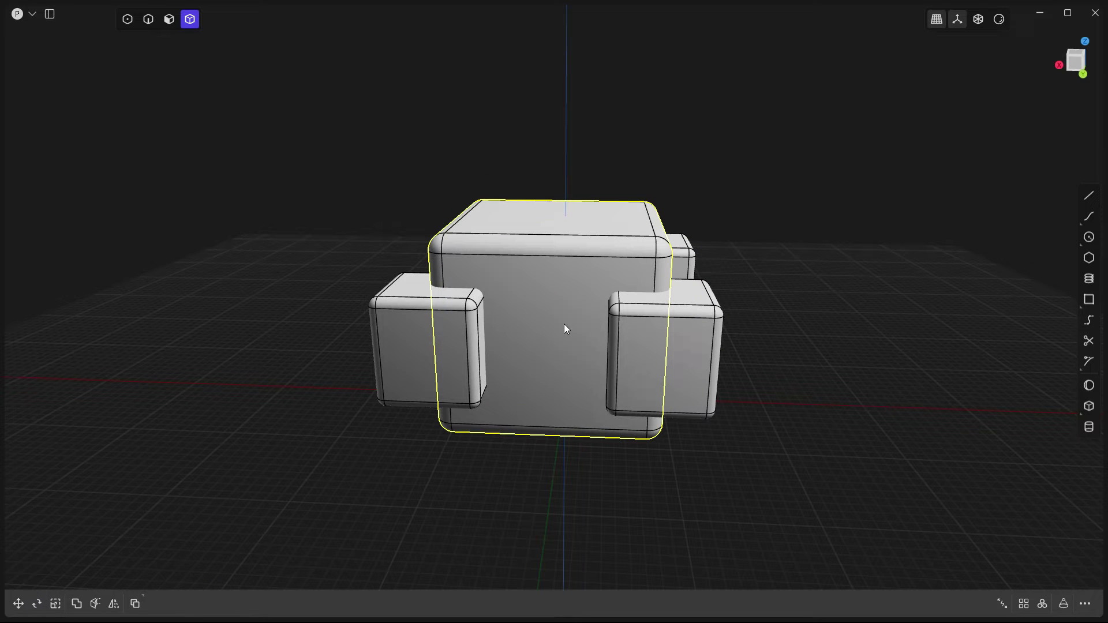
Step: Try rotating the large block about 34° around the Y axis
{"action": "key", "text": "r"}
{"action": "key", "text": "y"}
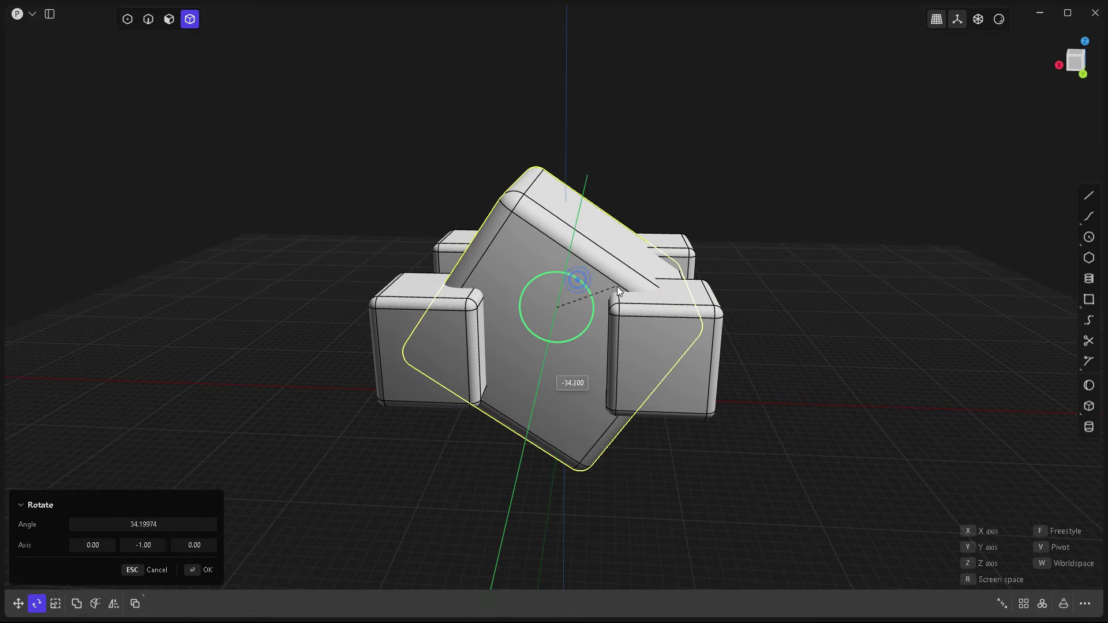
{"action": "middle_click_drag", "start_coordinate": [601, 349], "coordinate": [571, 346]}
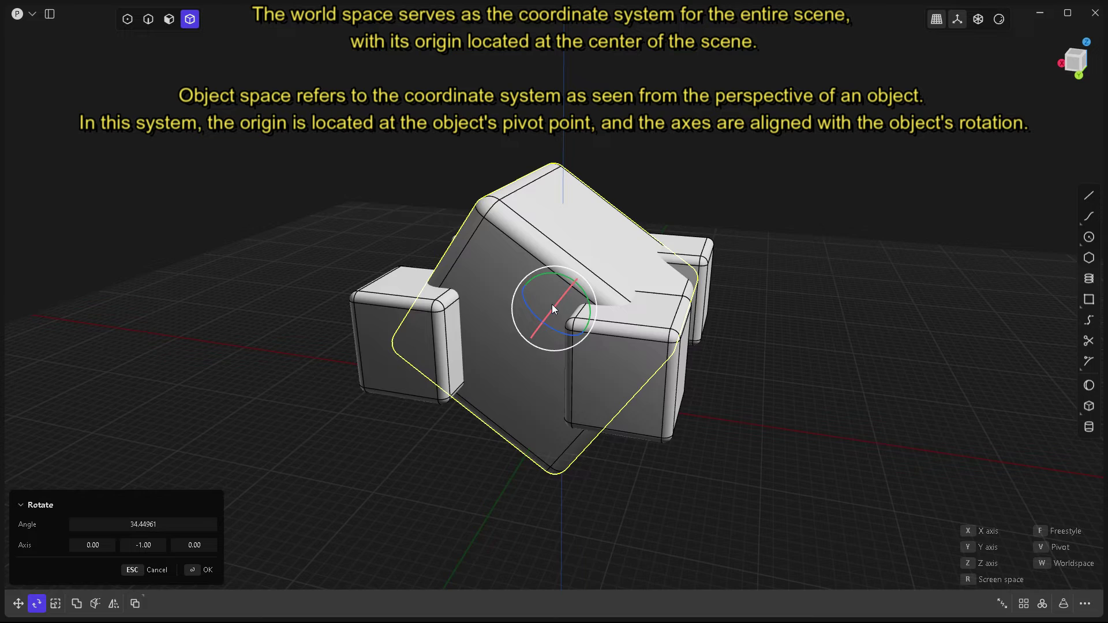
{"action": "scroll", "coordinate": [551, 303], "scroll_direction": "up", "scroll_amount": 3}
{"action": "middle_click_drag", "start_coordinate": [601, 305], "coordinate": [519, 365]}
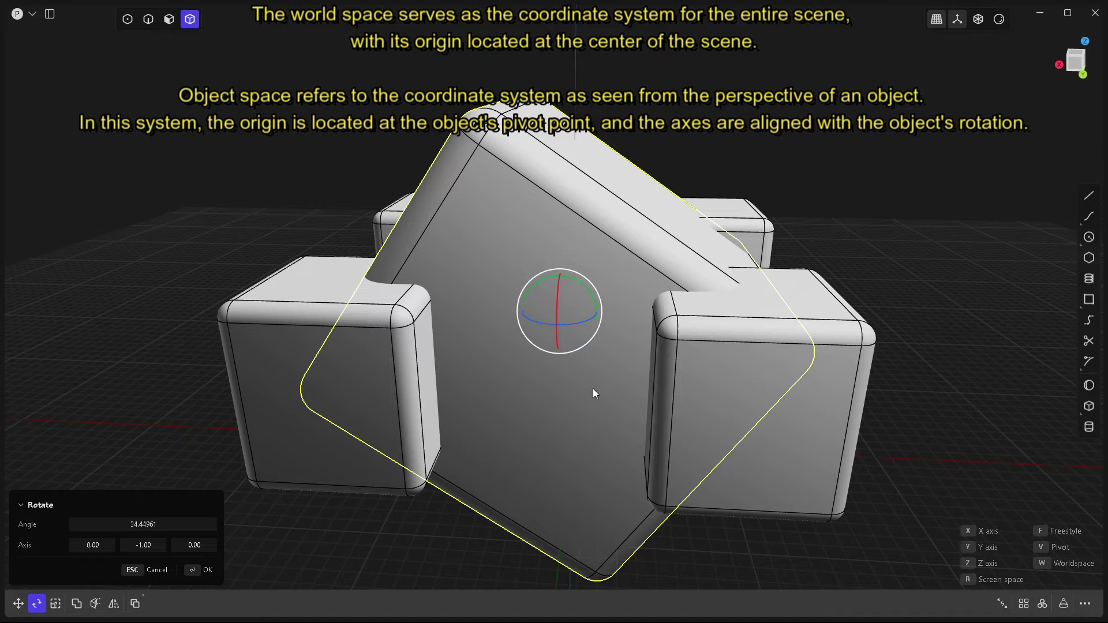
{"action": "scroll", "coordinate": [536, 334], "scroll_direction": "down", "scroll_amount": 4}
{"action": "key", "text": "Escape"}
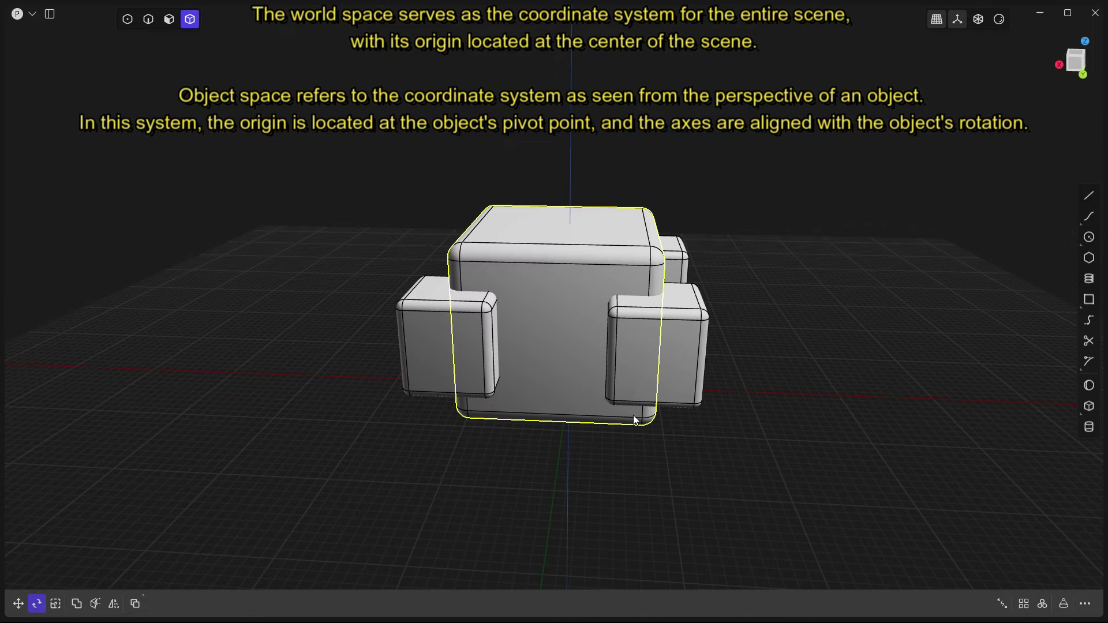
{"action": "key", "text": "r"}
{"action": "middle_click_drag", "start_coordinate": [593, 417], "coordinate": [573, 460]}
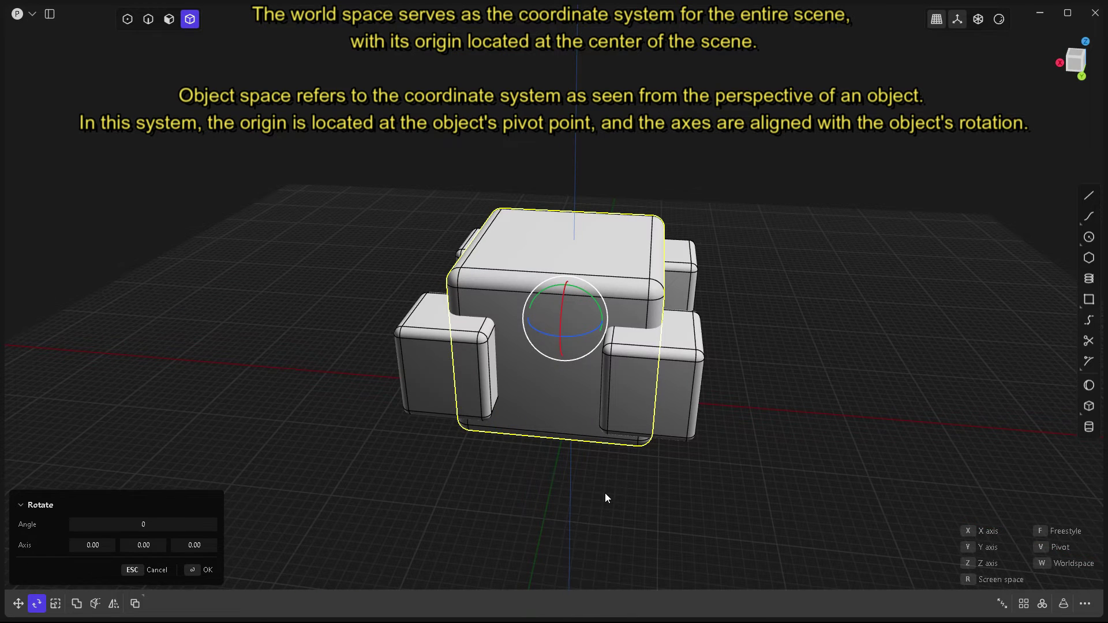
{"action": "key", "text": "Escape"}
Step: Try scaling the large block in the Z plane and the Y plane, to factors of about 1.06, 0.33 and 3.23
{"action": "middle_click_drag", "start_coordinate": [662, 490], "coordinate": [646, 450]}
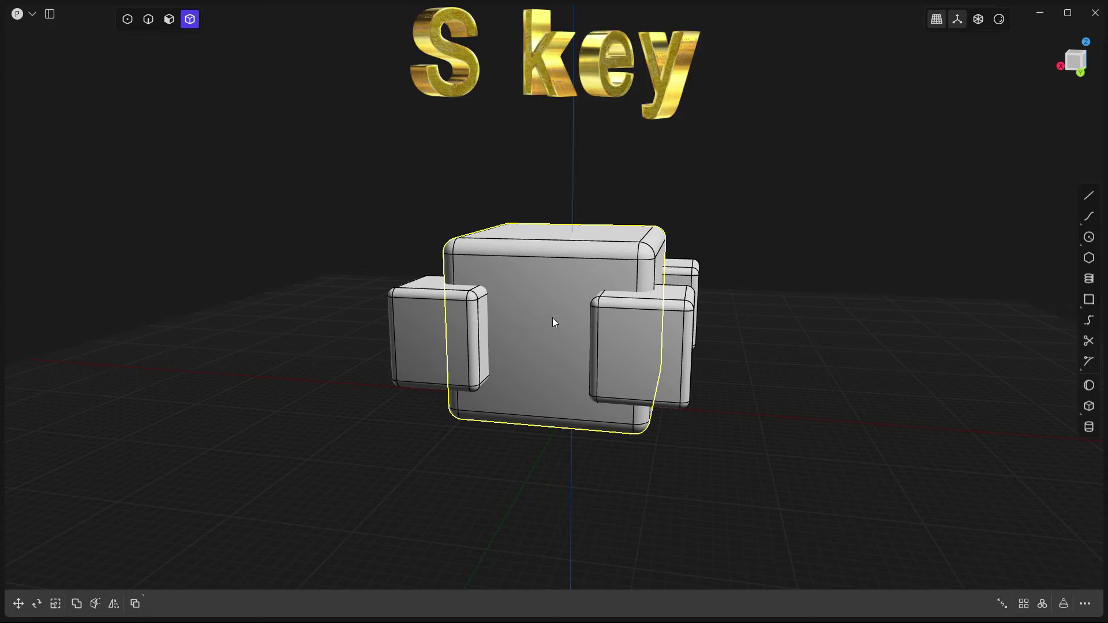
{"action": "key", "text": "s"}
{"action": "middle_click_drag", "start_coordinate": [605, 451], "coordinate": [608, 472]}
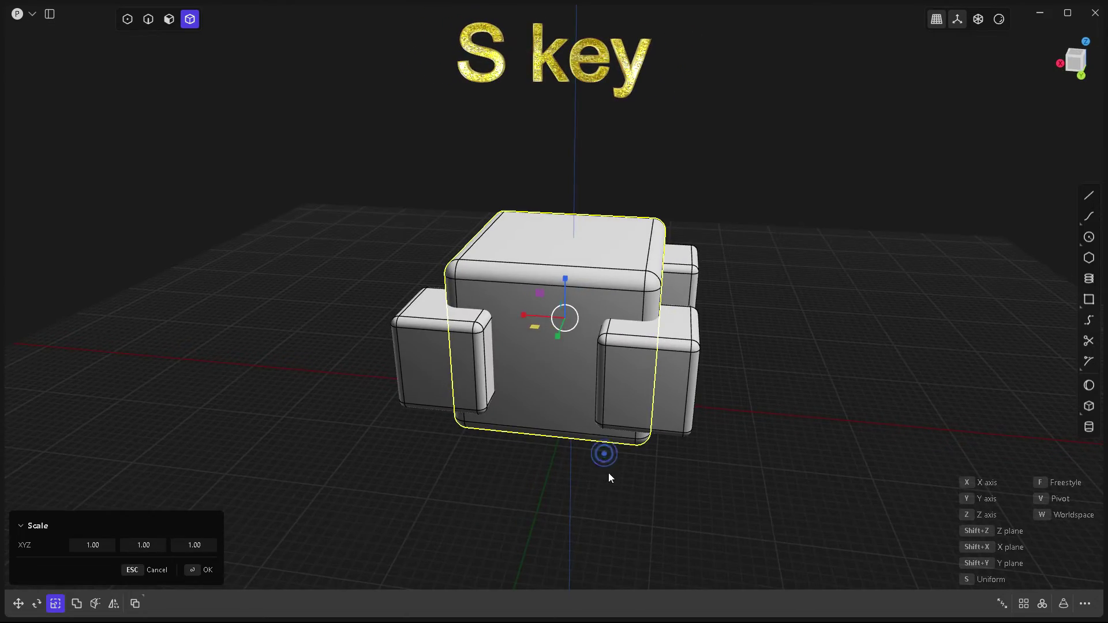
{"action": "mouse_move", "coordinate": [546, 380]}
{"action": "right_mouse_down"}
{"action": "mouse_move", "coordinate": [718, 385]}
{"action": "mouse_move", "coordinate": [519, 389]}
{"action": "mouse_move", "coordinate": [569, 400]}
{"action": "mouse_move", "coordinate": [566, 486]}
{"action": "mouse_move", "coordinate": [541, 376]}
{"action": "right_mouse_up"}
{"action": "key", "text": "w"}
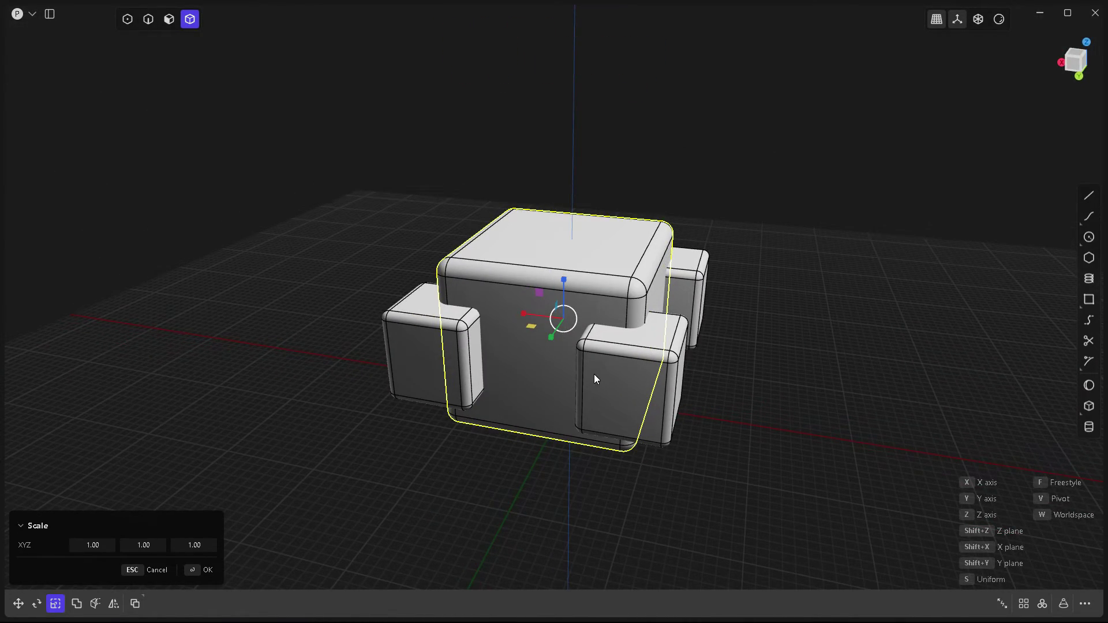
{"action": "key", "text": "shift+z"}
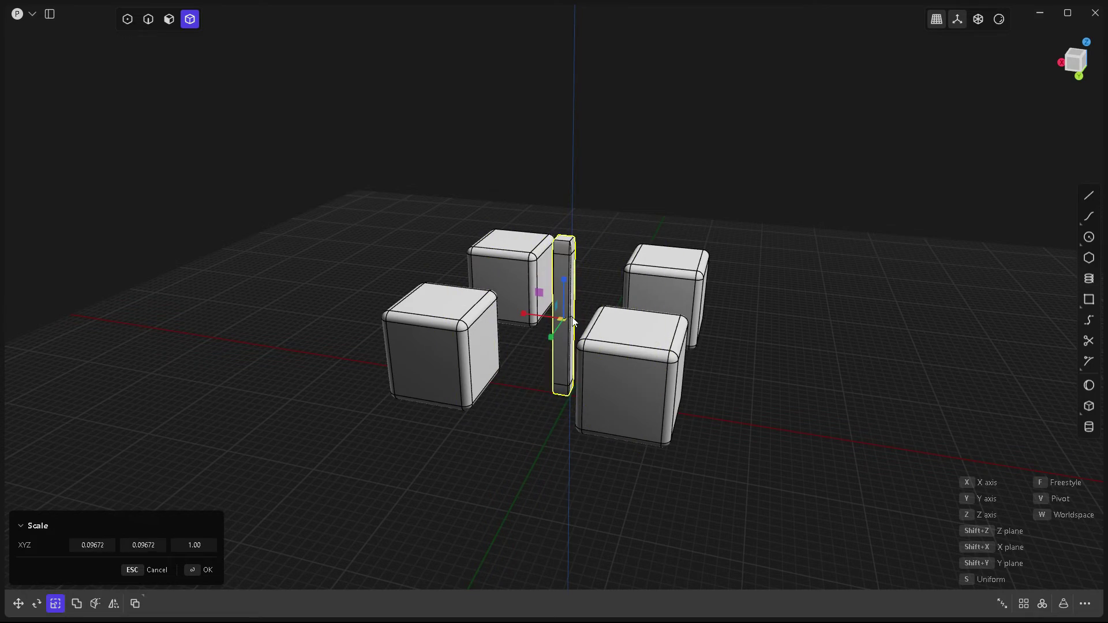
{"action": "key", "text": "shift+y"}
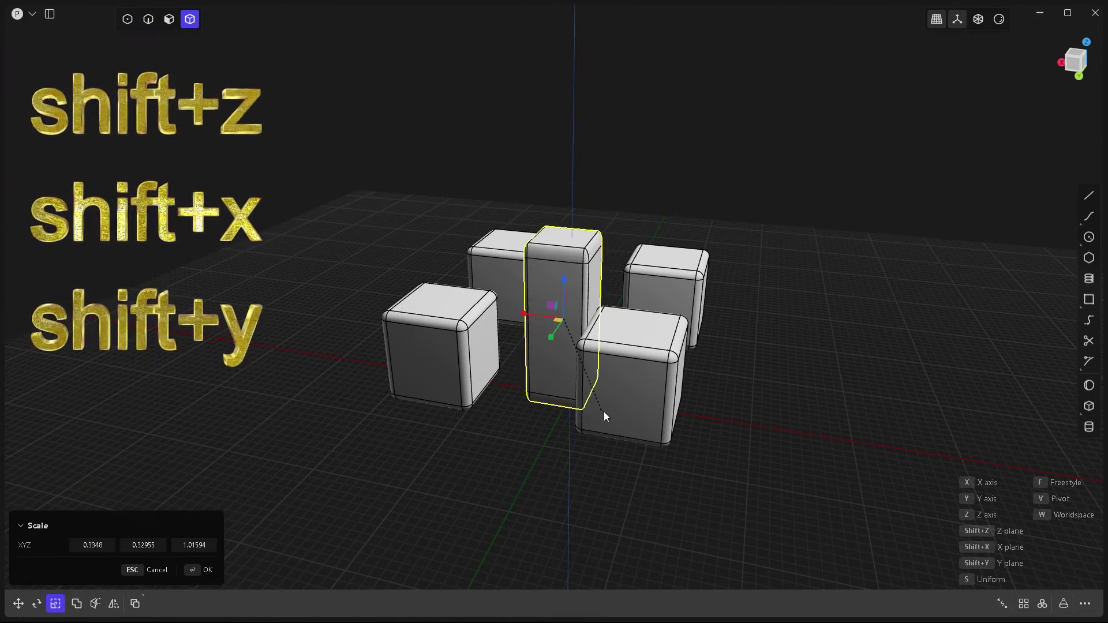
{"action": "left_click", "coordinate": [790, 552]}
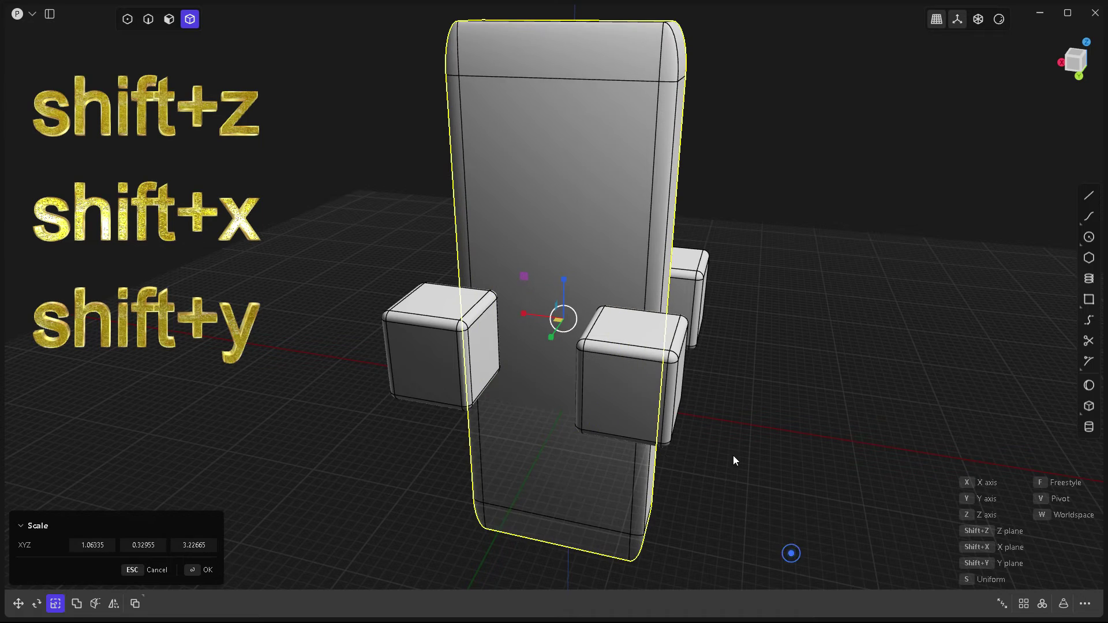
Step: Try scaling the large block in the X plane, to about 0.15 in Y and 1.46 in Z
{"action": "middle_click_drag", "start_coordinate": [708, 427], "coordinate": [635, 459]}
{"action": "left_click", "coordinate": [721, 448]}
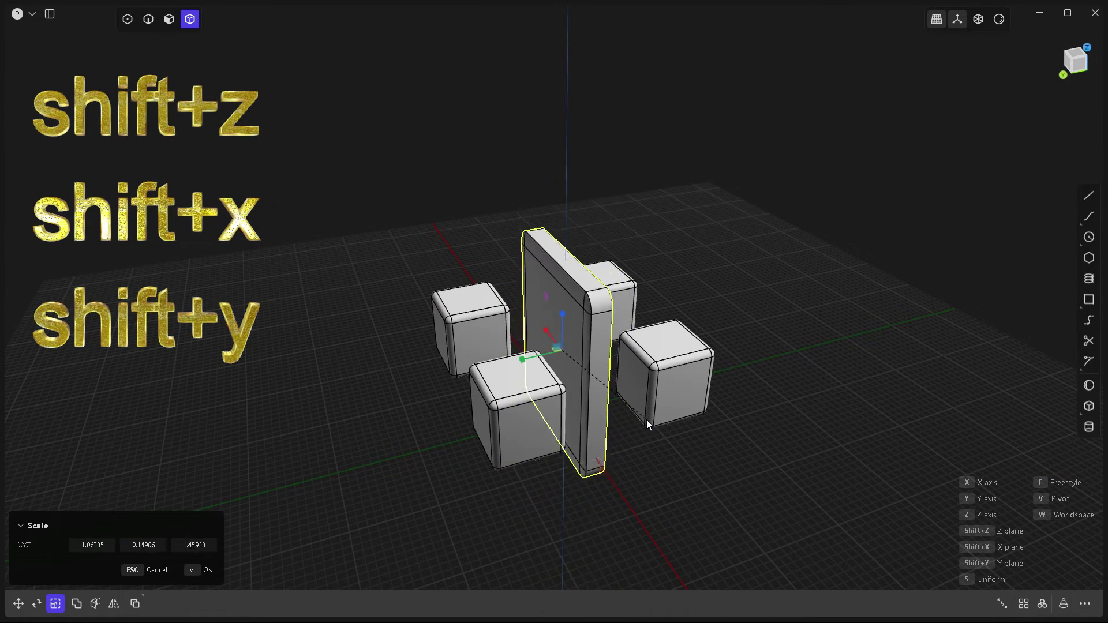
{"action": "right_click_drag", "start_coordinate": [608, 390], "coordinate": [648, 486]}
{"action": "middle_click_drag", "start_coordinate": [648, 486], "coordinate": [625, 416]}
{"action": "key", "text": "Escape"}
Step: Try scaling the large block uniformly by a factor of about 1.68
{"action": "scroll", "coordinate": [610, 319], "scroll_direction": "up", "scroll_amount": 2}
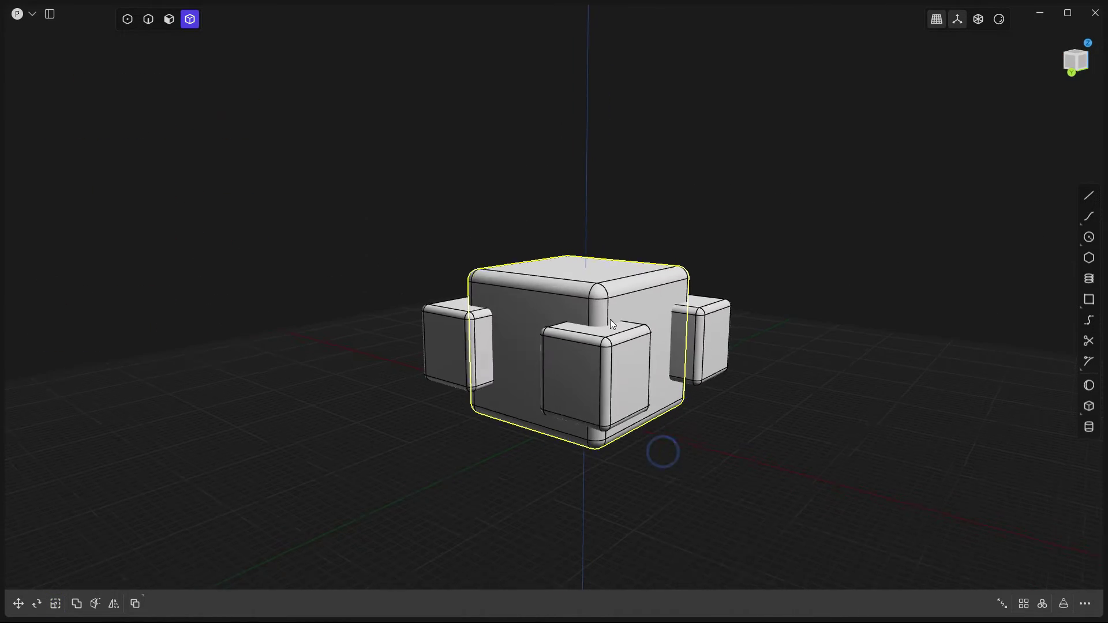
{"action": "middle_click_drag", "start_coordinate": [577, 377], "coordinate": [561, 423]}
{"action": "mouse_move", "coordinate": [562, 424]}
{"action": "right_mouse_down"}
{"action": "mouse_move", "coordinate": [594, 432]}
{"action": "mouse_move", "coordinate": [563, 423]}
{"action": "right_mouse_up"}
{"action": "key", "text": "s"}
{"action": "key", "text": "s"}
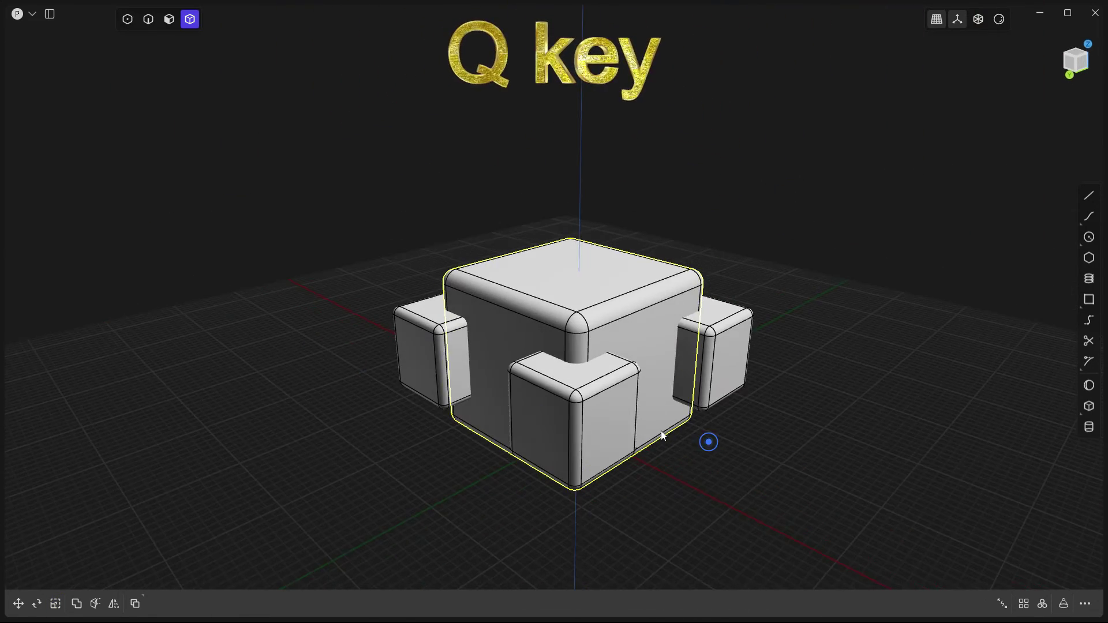
{"action": "scroll", "coordinate": [639, 375], "scroll_direction": "down", "scroll_amount": 2}
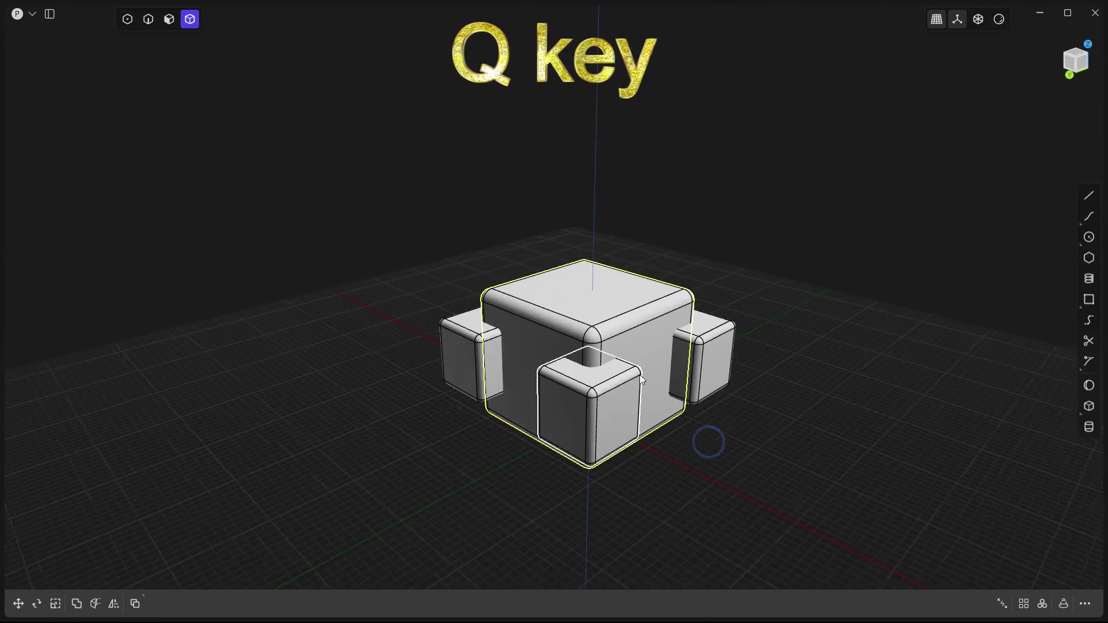
Step: Select the large block and draw a cylinder about 4.55 m in radius and 10.34 m deep from its top face's centre
{"action": "middle_click_drag", "start_coordinate": [652, 421], "coordinate": [642, 422]}
{"action": "left_click", "coordinate": [693, 447]}
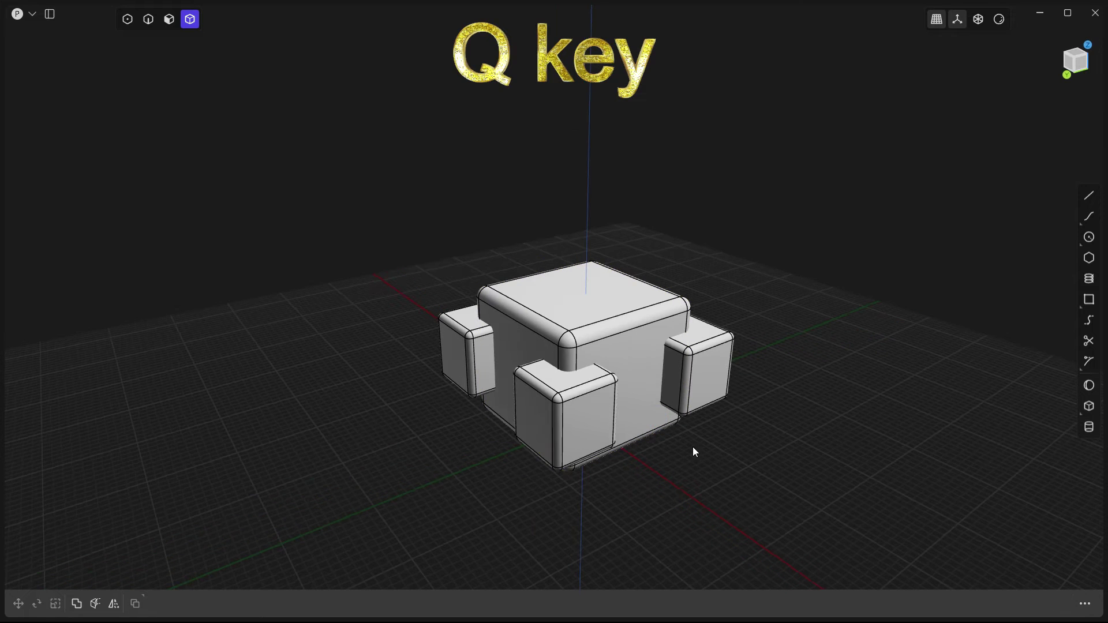
{"action": "left_click", "coordinate": [615, 341]}
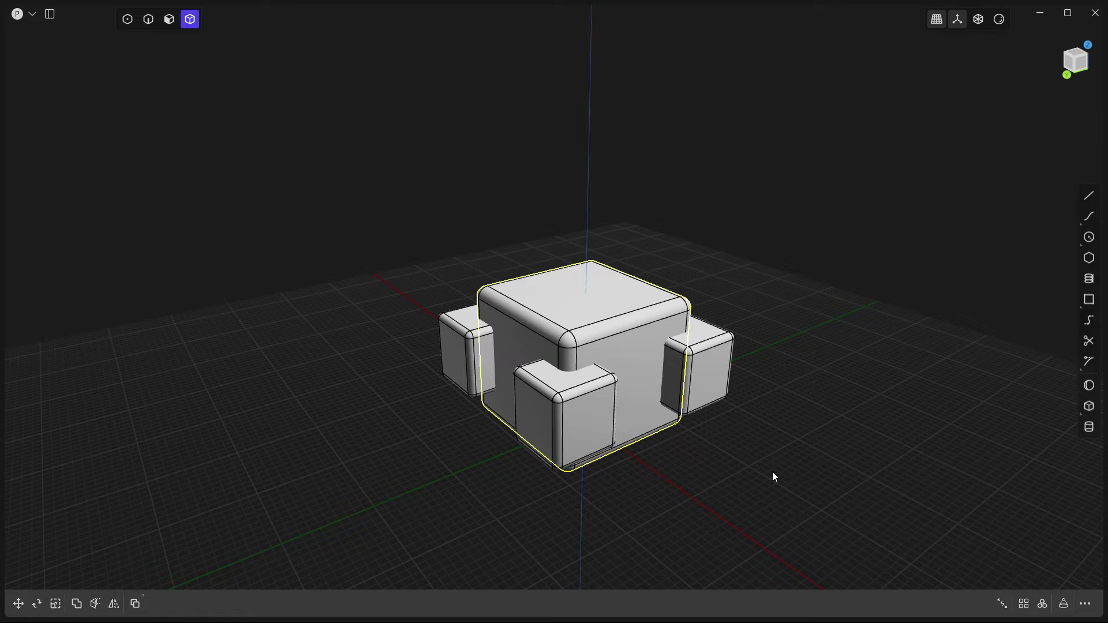
{"action": "key", "text": "slash"}
{"action": "scroll", "coordinate": [564, 346], "scroll_direction": "down", "scroll_amount": 2}
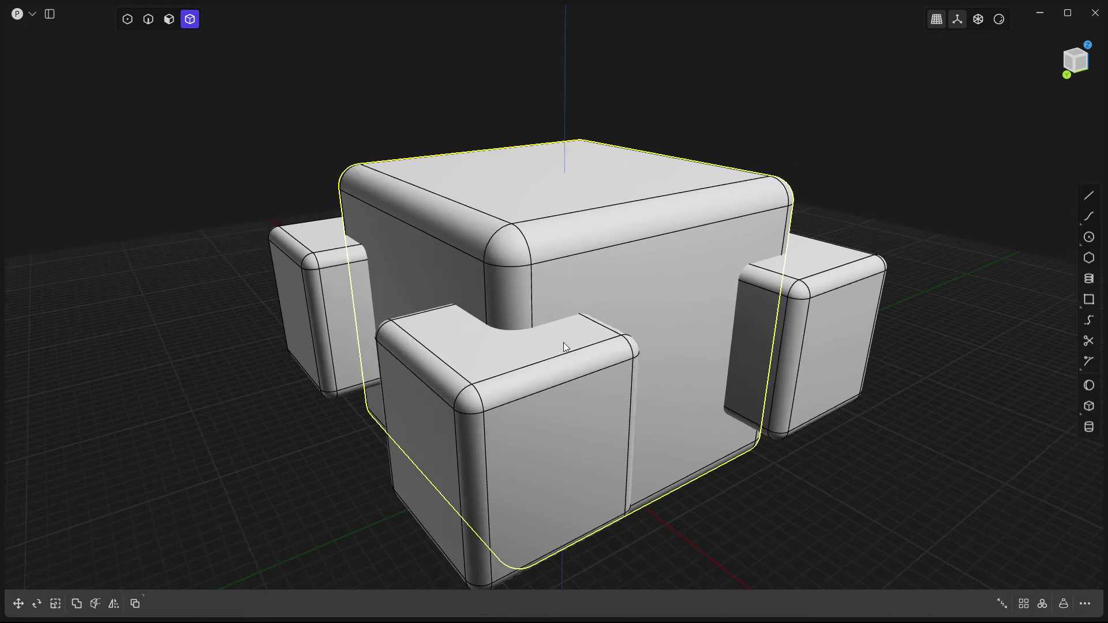
{"action": "left_click", "coordinate": [1089, 429]}
{"action": "middle_click_drag", "start_coordinate": [734, 416], "coordinate": [733, 447]}
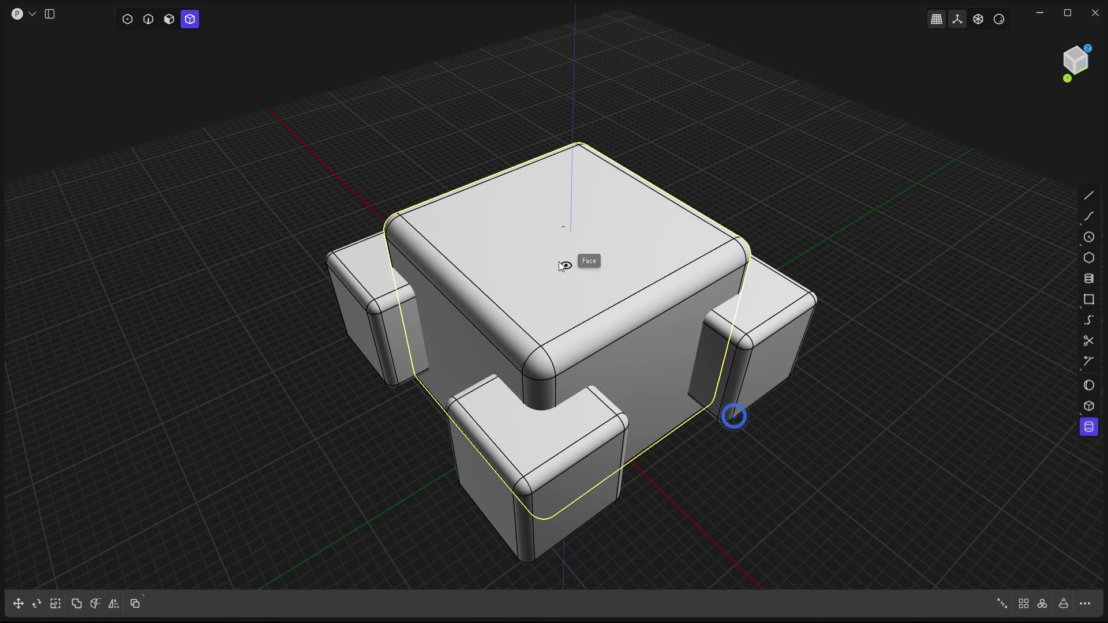
{"action": "left_click", "coordinate": [565, 231]}
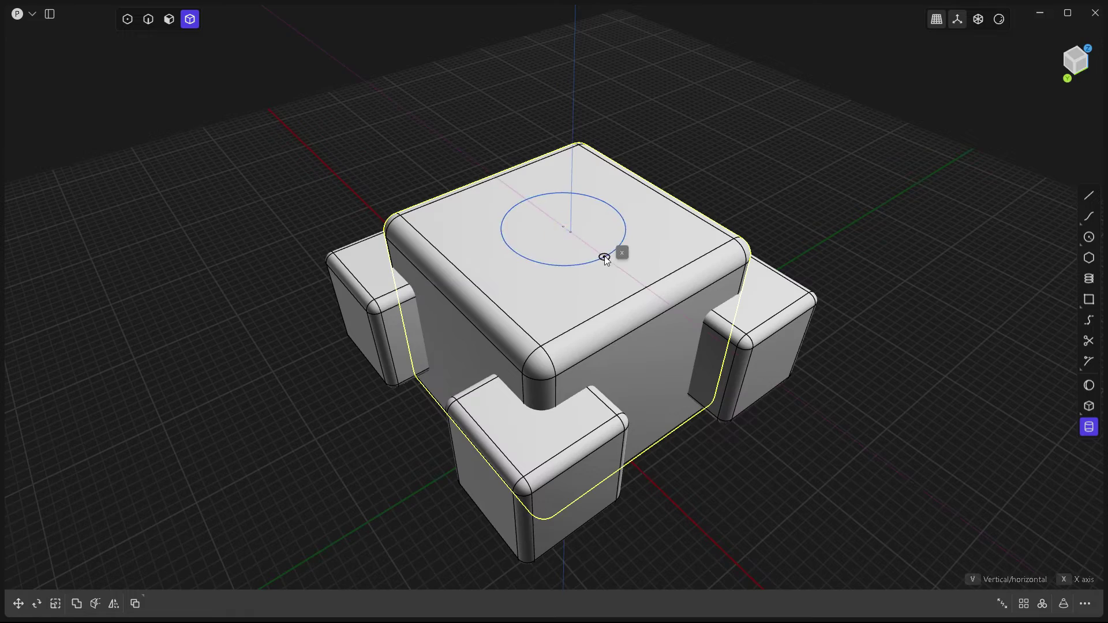
{"action": "left_click", "coordinate": [605, 254]}
{"action": "middle_click_drag", "start_coordinate": [593, 351], "coordinate": [729, 519]}
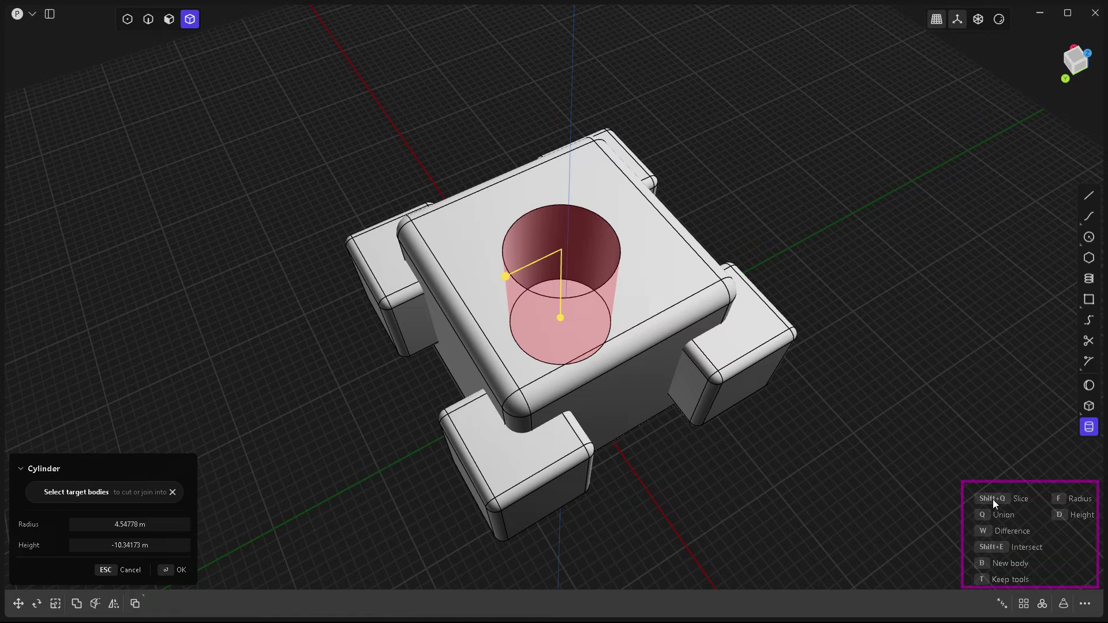
Step: Compare the cylinder's boolean options against the large block, including Slice, Difference and Union, and commit it as a separate body
{"action": "key", "text": "shift+q"}
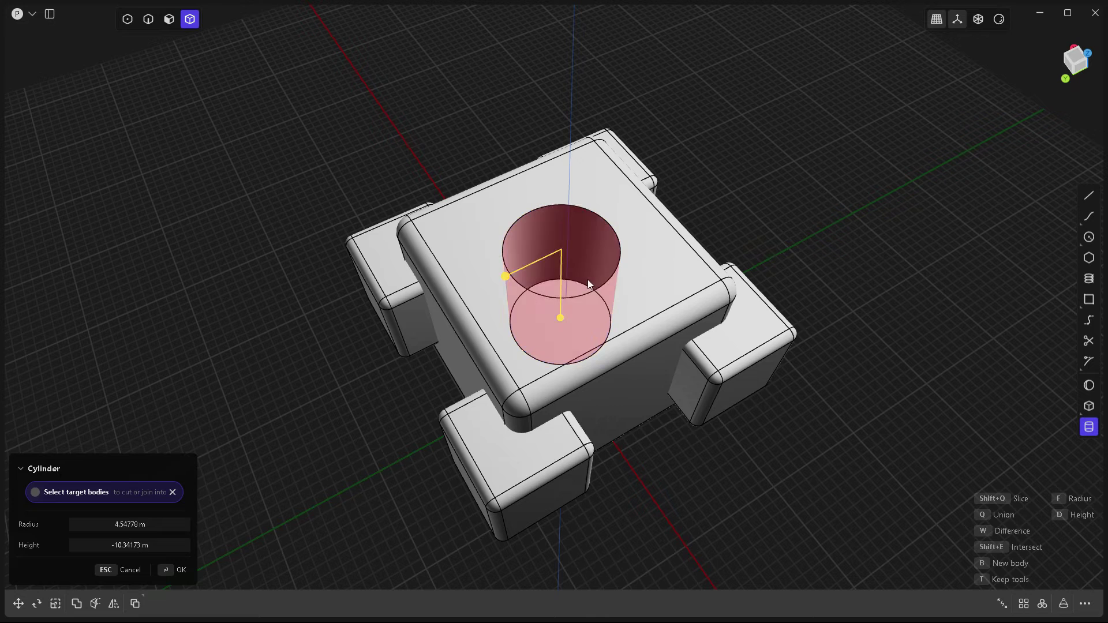
{"action": "key", "text": "w"}
{"action": "key", "text": "q"}
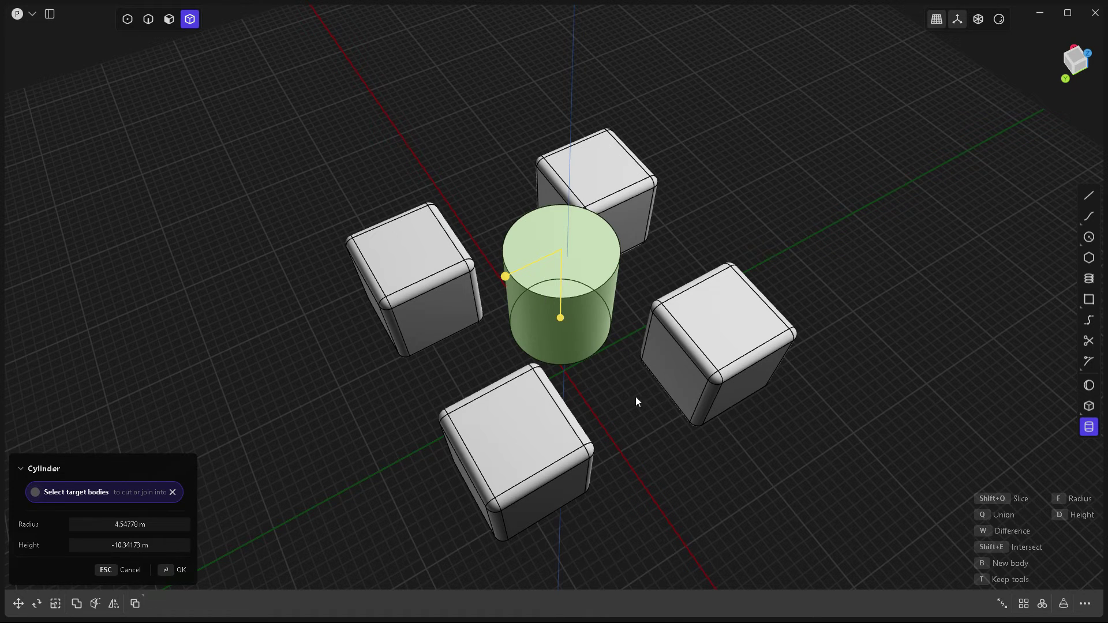
{"action": "left_click", "coordinate": [606, 371]}
{"action": "key", "text": "Return"}
Step: Select the cylinder body and try moving it out of the large block
{"action": "left_click", "coordinate": [571, 312]}
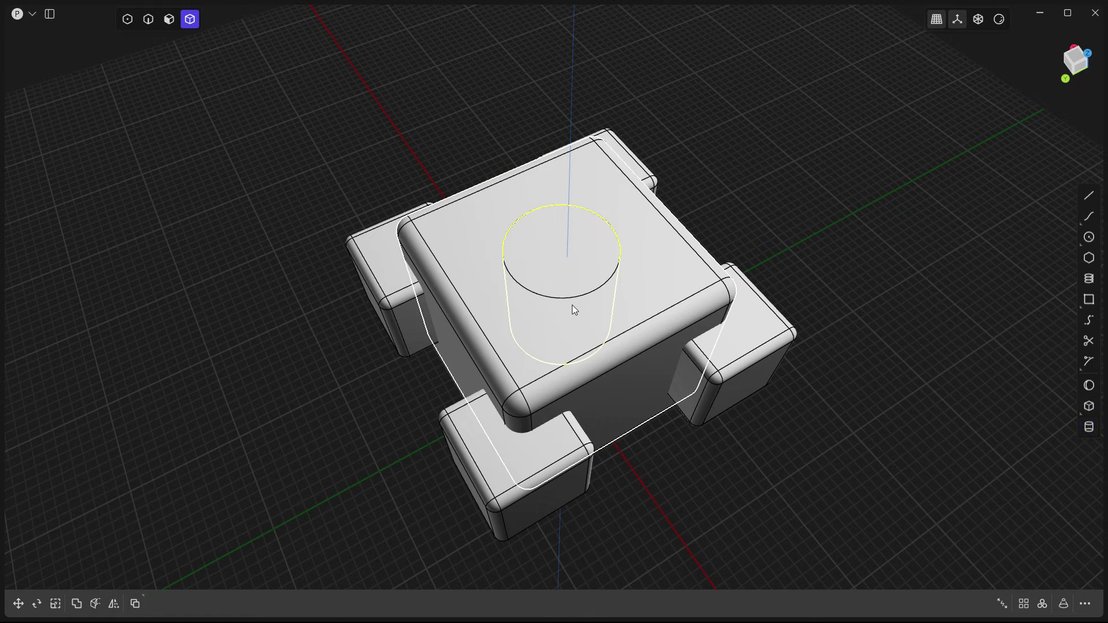
{"action": "key", "text": "g"}
{"action": "left_click_drag", "start_coordinate": [535, 303], "coordinate": [840, 184]}
{"action": "key", "text": "Escape"}
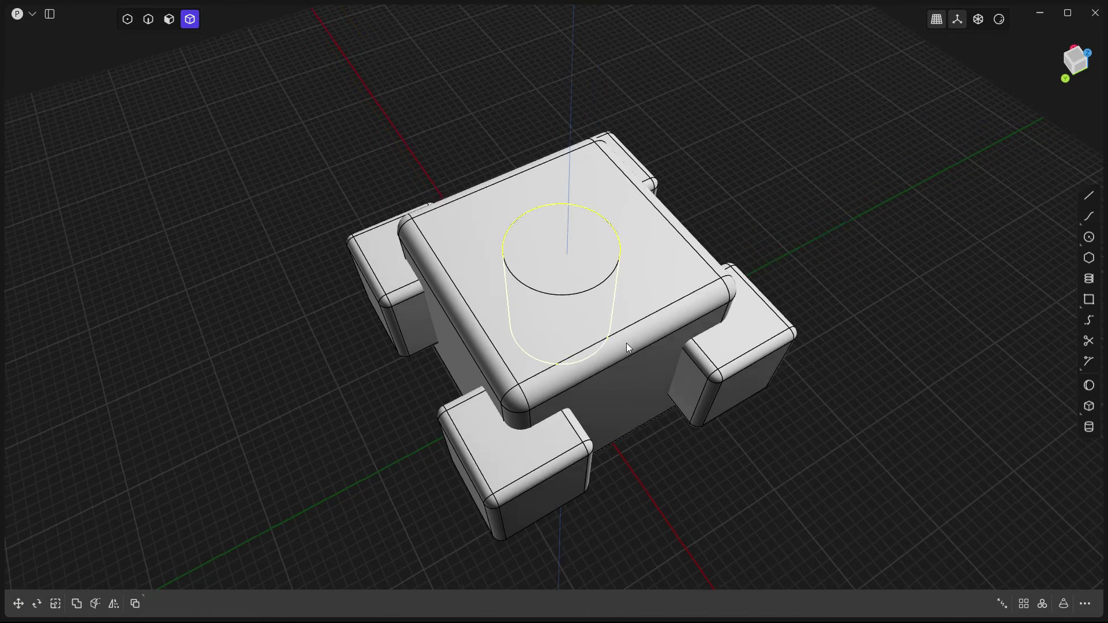
Step: Subtract the cylinder from the large block with a Boolean Difference, keeping the tool body
{"action": "middle_click_drag", "start_coordinate": [626, 352], "coordinate": [549, 237]}
{"action": "left_click", "coordinate": [604, 367]}
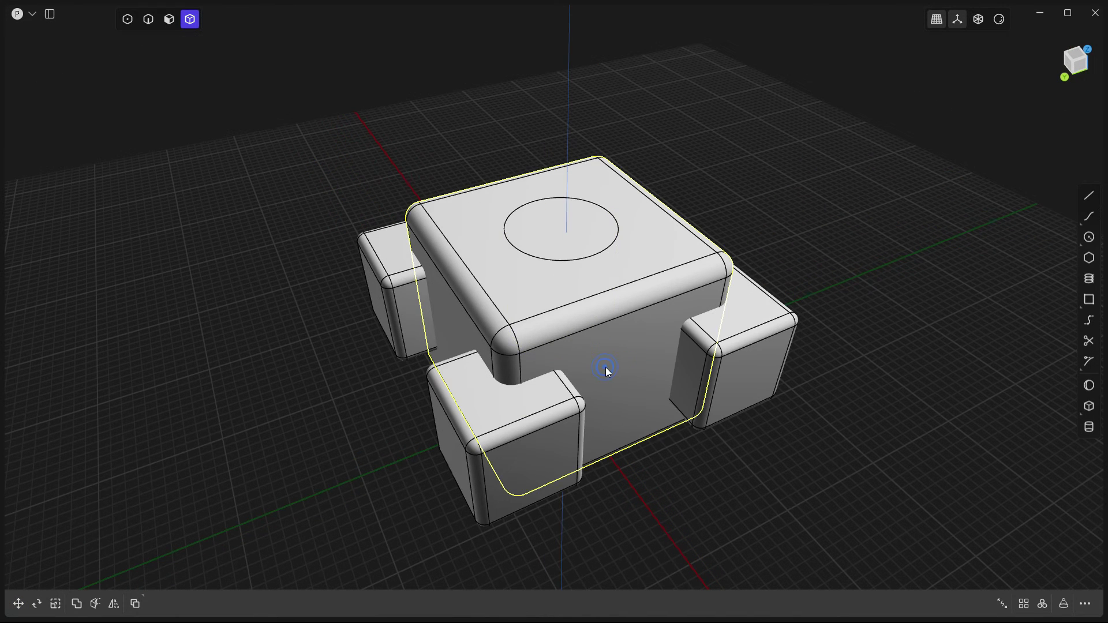
{"action": "key", "text": "b"}
{"action": "left_click", "coordinate": [588, 260]}
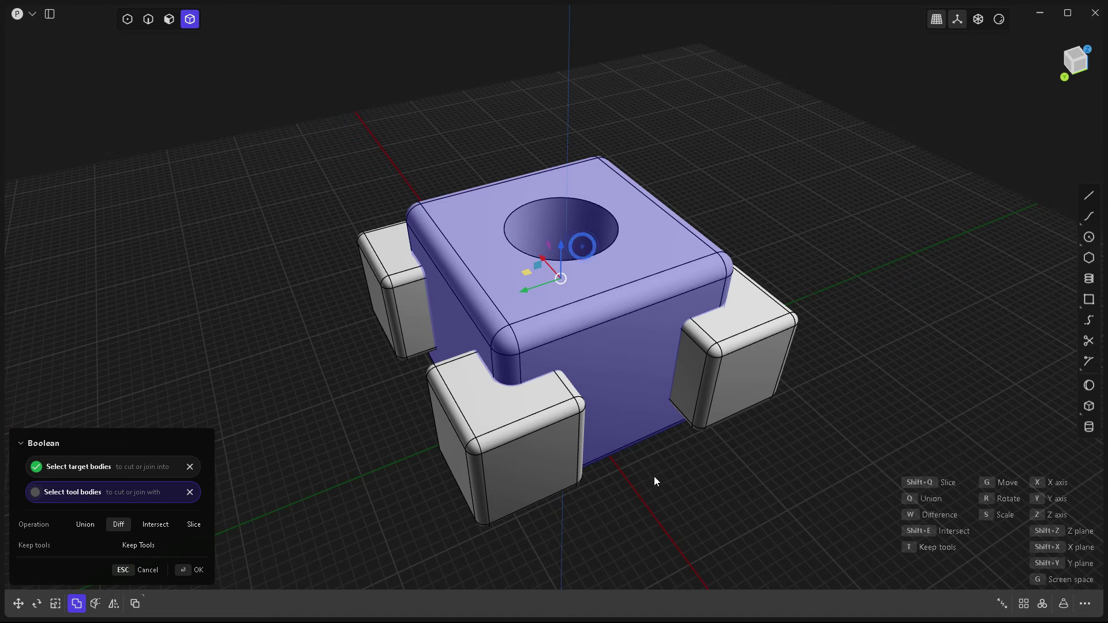
{"action": "middle_click_drag", "start_coordinate": [656, 478], "coordinate": [660, 515]}
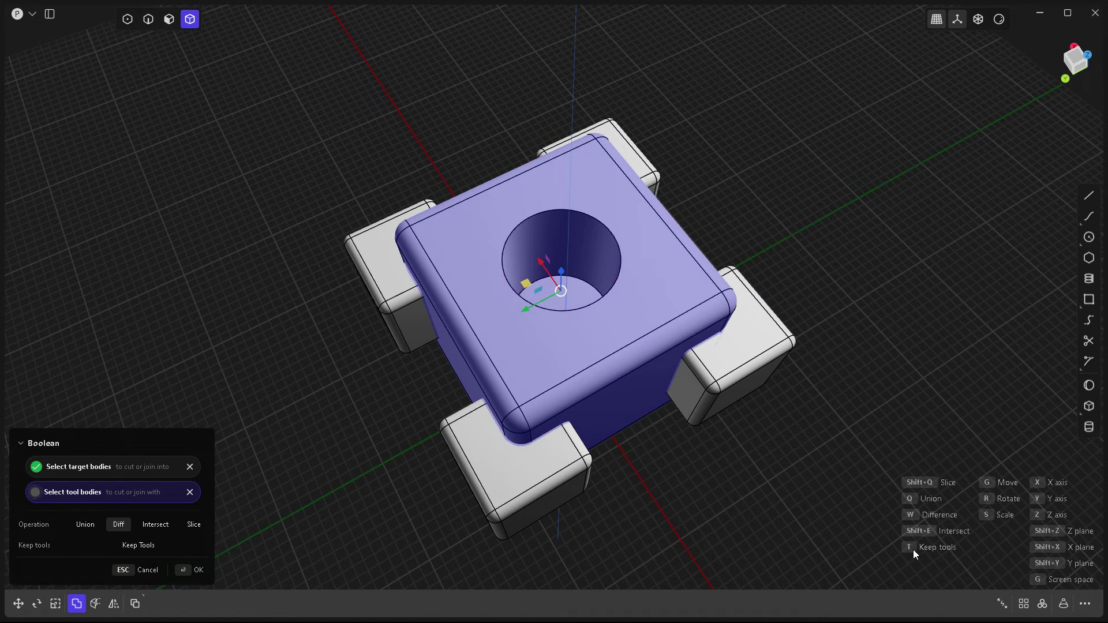
{"action": "right_click_drag", "start_coordinate": [674, 488], "coordinate": [811, 502]}
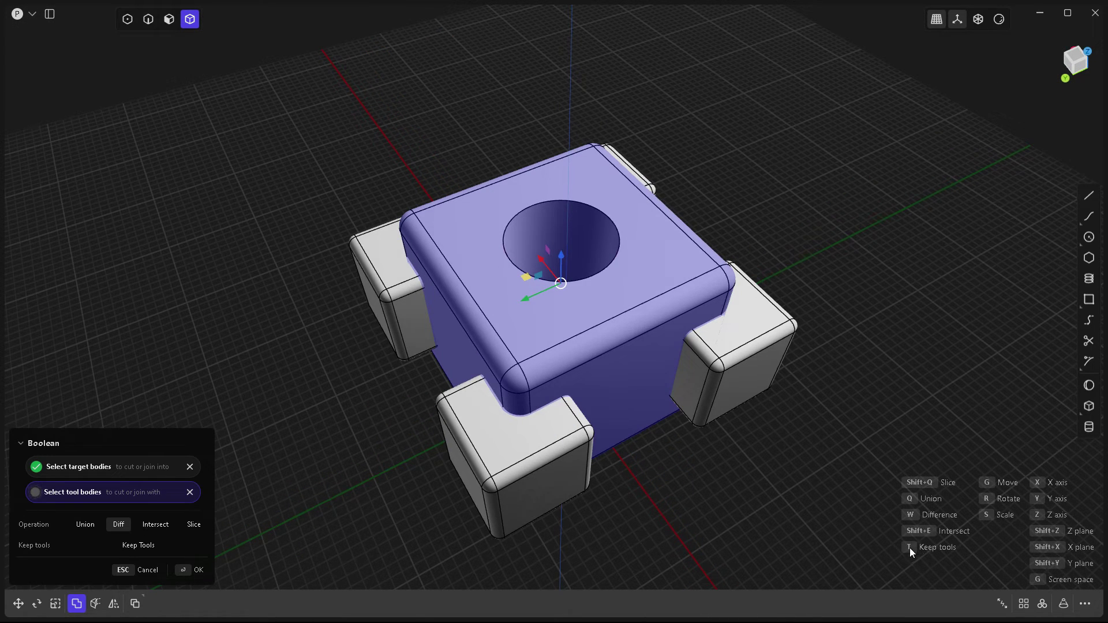
{"action": "key", "text": "t"}
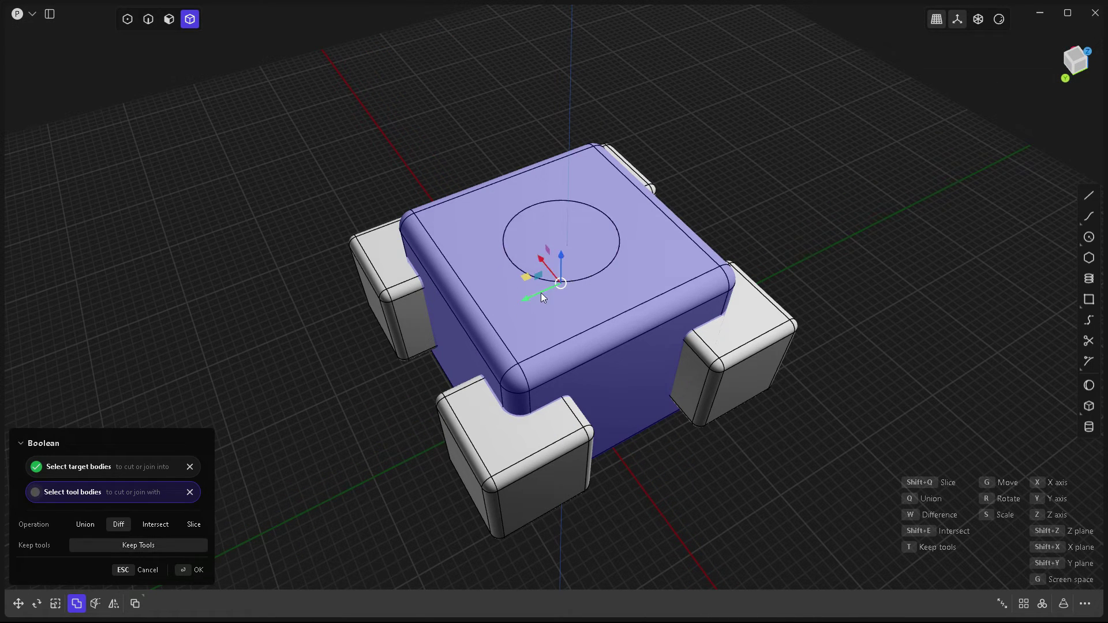
{"action": "key", "text": "Return"}
{"action": "left_click", "coordinate": [801, 240]}
Step: Move the cylinder body about -27.79 m along Y, out of the large block, and inspect the remaining hole
{"action": "left_click", "coordinate": [574, 255]}
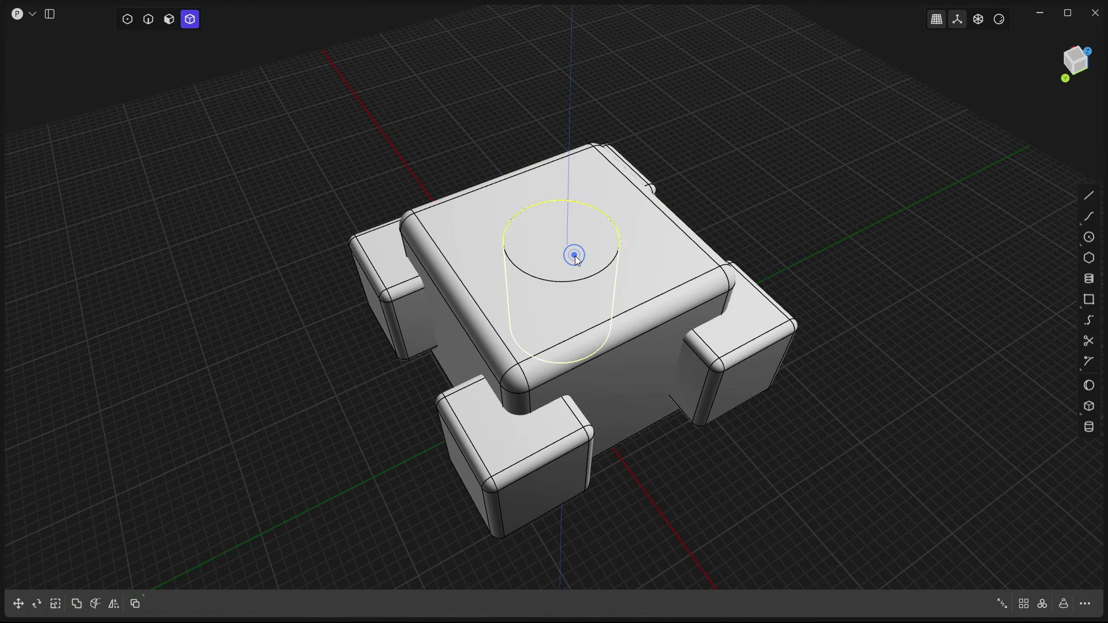
{"action": "key", "text": "g"}
{"action": "left_click_drag", "start_coordinate": [523, 300], "coordinate": [828, 133]}
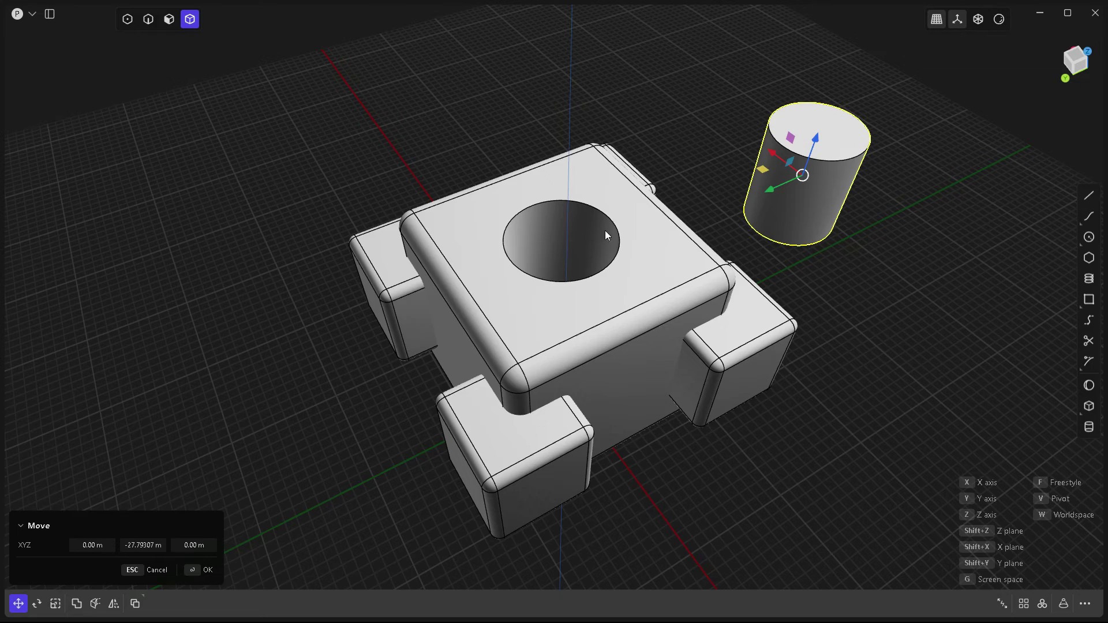
{"action": "middle_click_drag", "start_coordinate": [550, 254], "coordinate": [628, 327]}
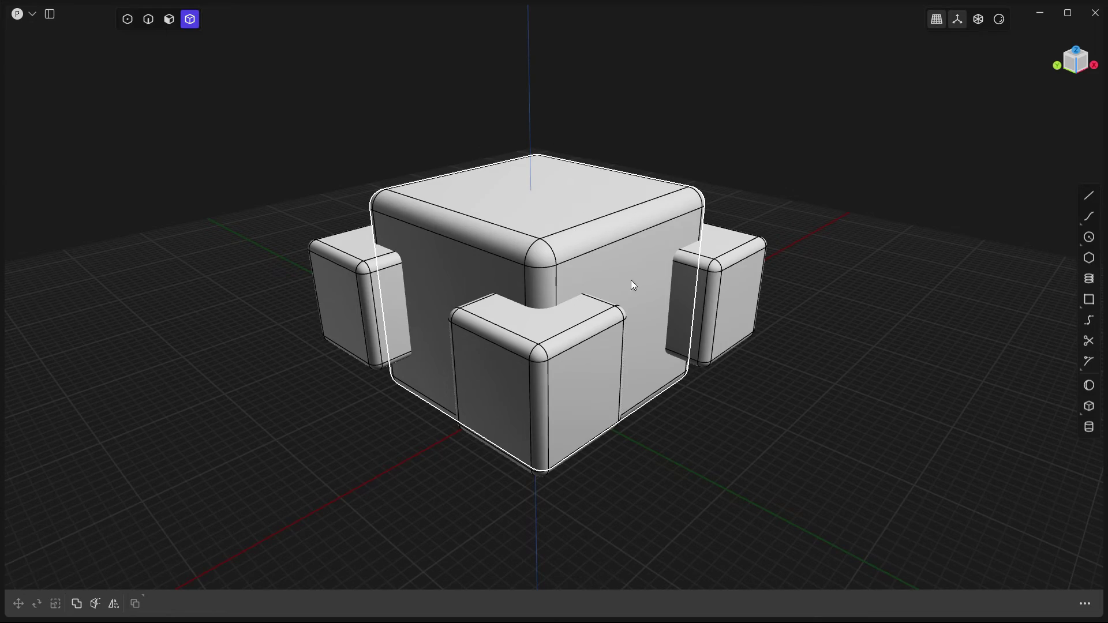
Step: Try subtracting the four corner blocks from the large block with a Boolean Difference, inspect the cutouts and undo it
{"action": "left_click", "coordinate": [580, 248]}
{"action": "key", "text": "q"}
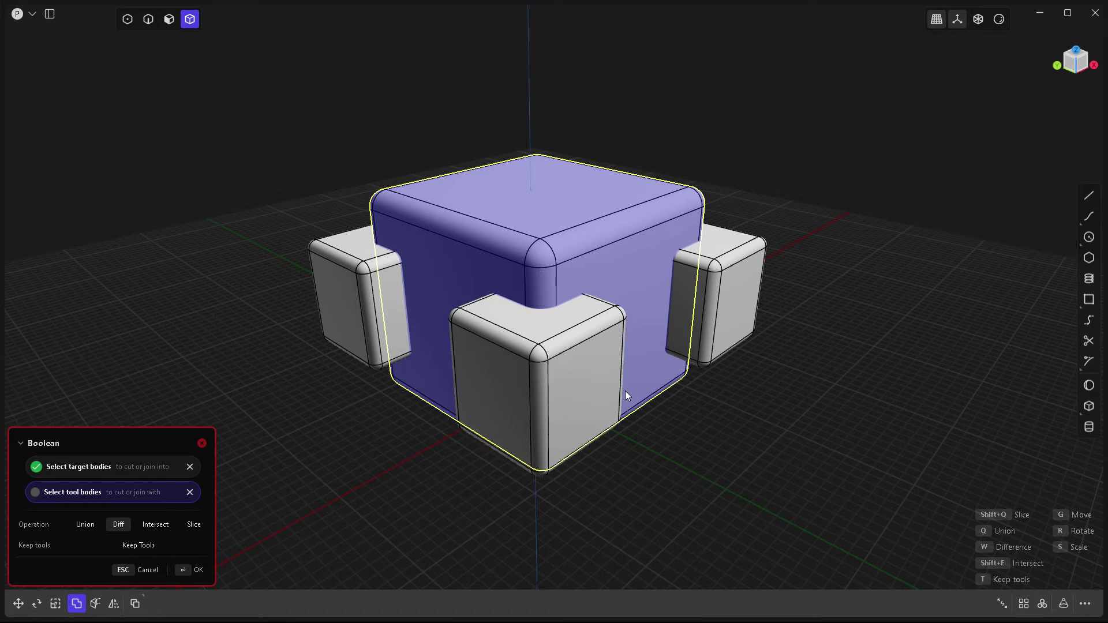
{"action": "left_click", "coordinate": [549, 383]}
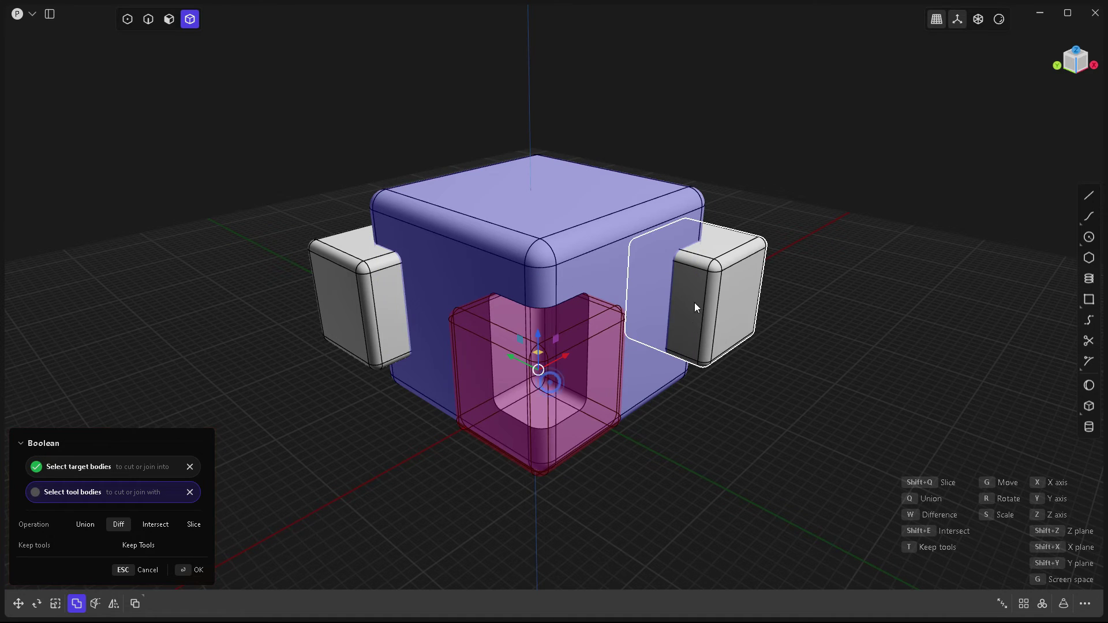
{"action": "left_click", "coordinate": [700, 296]}
{"action": "left_click", "coordinate": [371, 295]}
{"action": "middle_click_drag", "start_coordinate": [700, 410], "coordinate": [583, 382]}
{"action": "left_click", "coordinate": [672, 403]}
{"action": "middle_click_drag", "start_coordinate": [803, 419], "coordinate": [737, 386]}
{"action": "key", "text": "Return"}
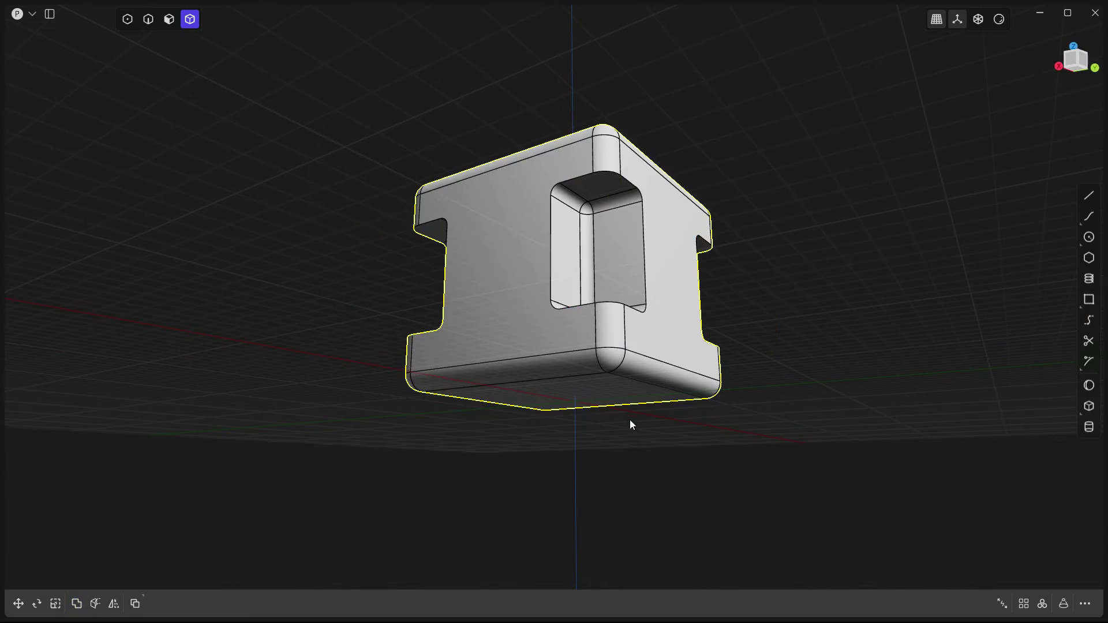
{"action": "middle_click_drag", "start_coordinate": [630, 425], "coordinate": [744, 488]}
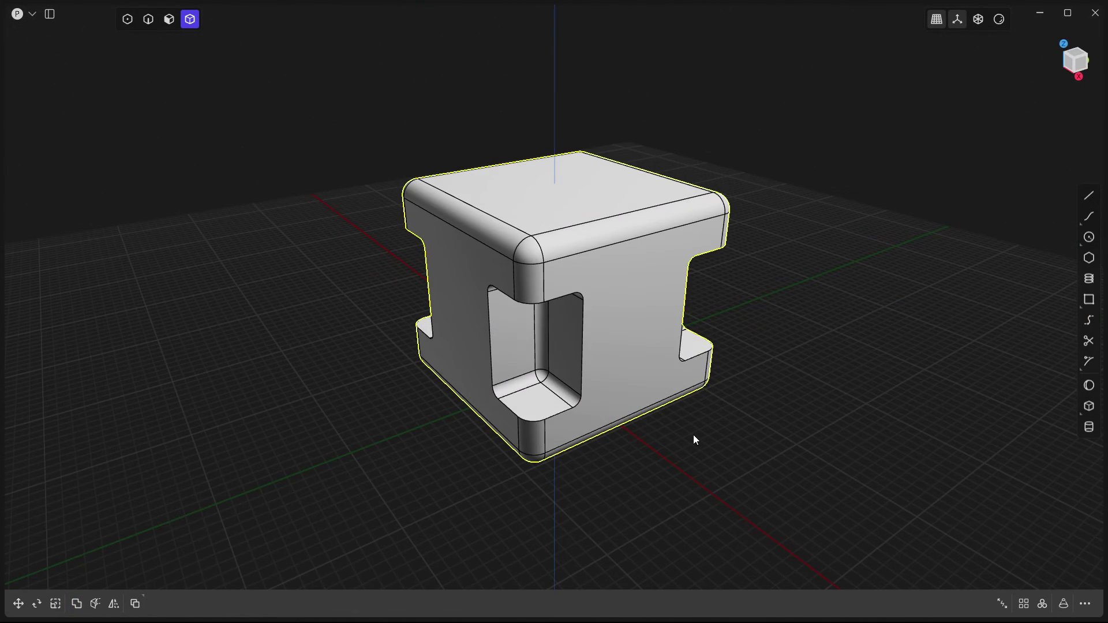
{"action": "key", "text": "ctrl+z"}
Step: Try subtracting the four corner blocks and the two cylinders from the large block together, and undo the Boolean Difference
{"action": "middle_click_drag", "start_coordinate": [521, 401], "coordinate": [496, 383]}
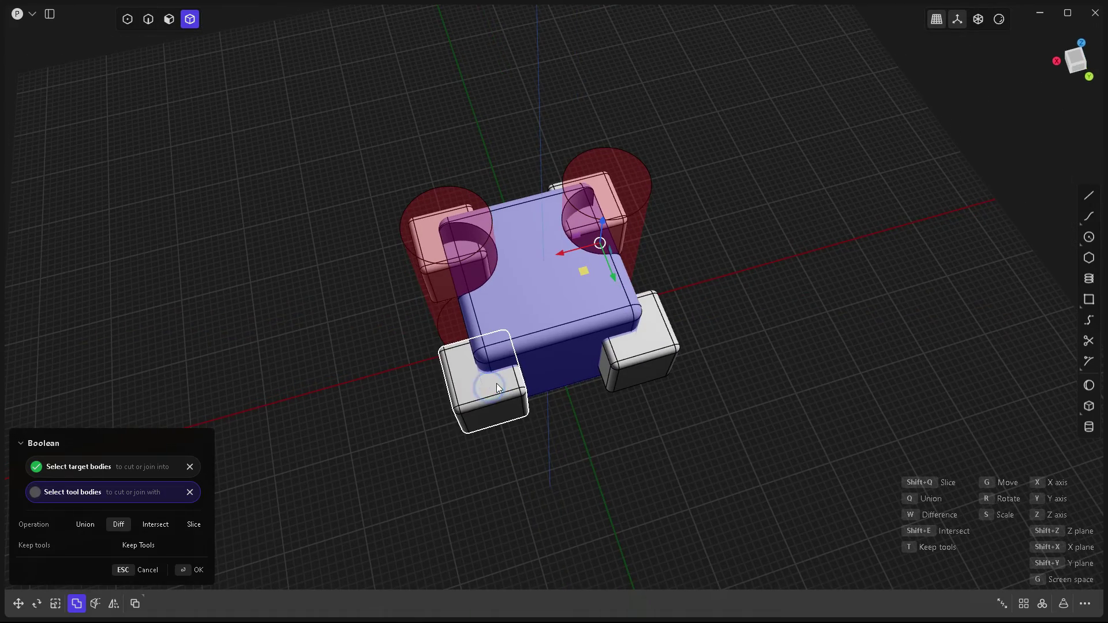
{"action": "left_click", "coordinate": [496, 386]}
{"action": "left_click", "coordinate": [652, 362]}
{"action": "middle_click_drag", "start_coordinate": [779, 467], "coordinate": [640, 383]}
{"action": "left_click", "coordinate": [638, 380]}
{"action": "left_click", "coordinate": [690, 307]}
{"action": "key", "text": "Return"}
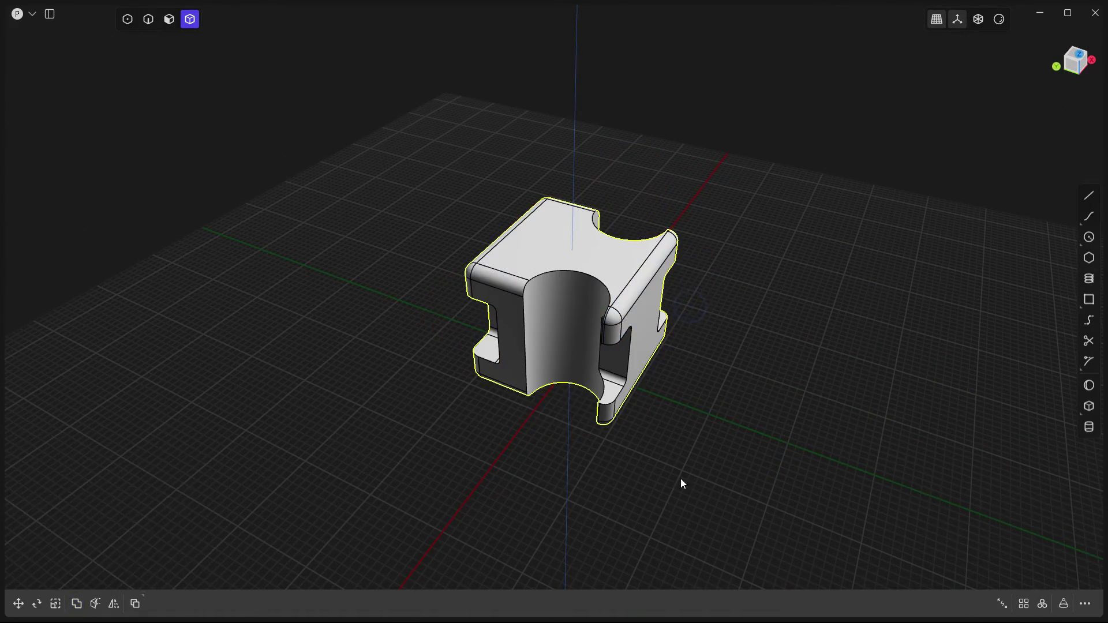
{"action": "key", "text": "ctrl+z"}
{"action": "key", "text": "ctrl+z"}
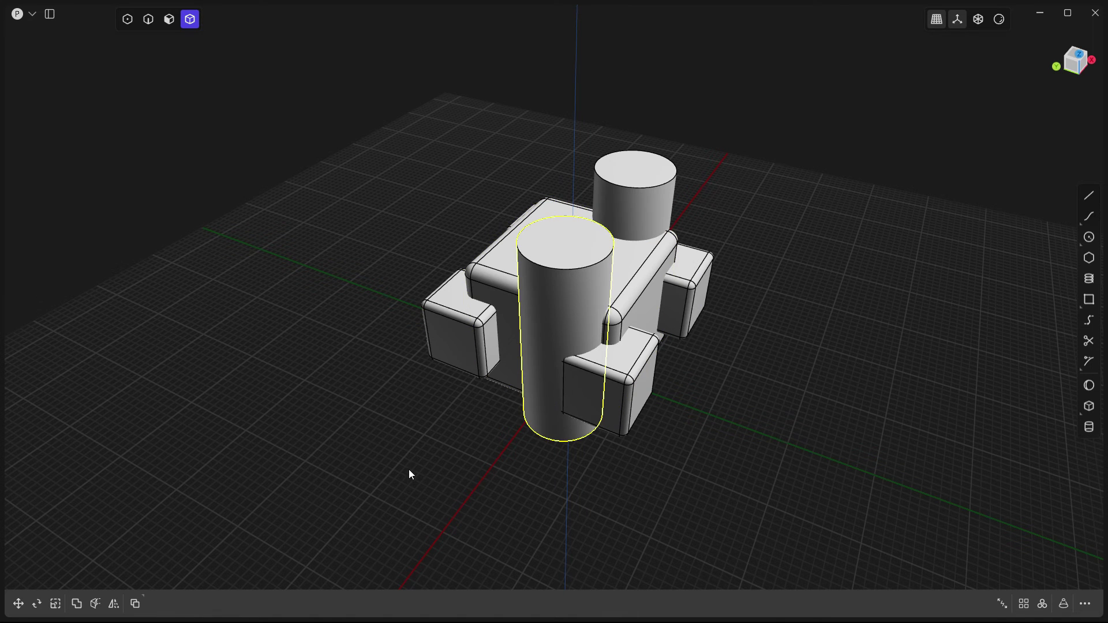
Step: Draw a vertical line in the front view through the middle of the large block, extending above and below the bodies
{"action": "middle_click_drag", "start_coordinate": [409, 473], "coordinate": [588, 425]}
{"action": "left_click", "coordinate": [588, 425]}
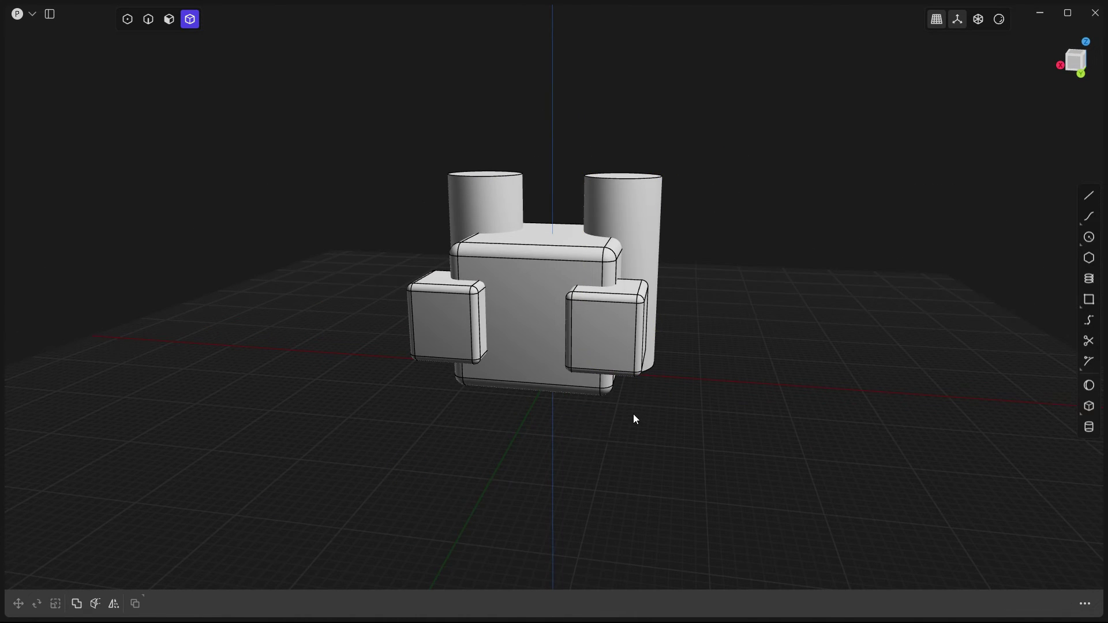
{"action": "key", "text": "KP_1"}
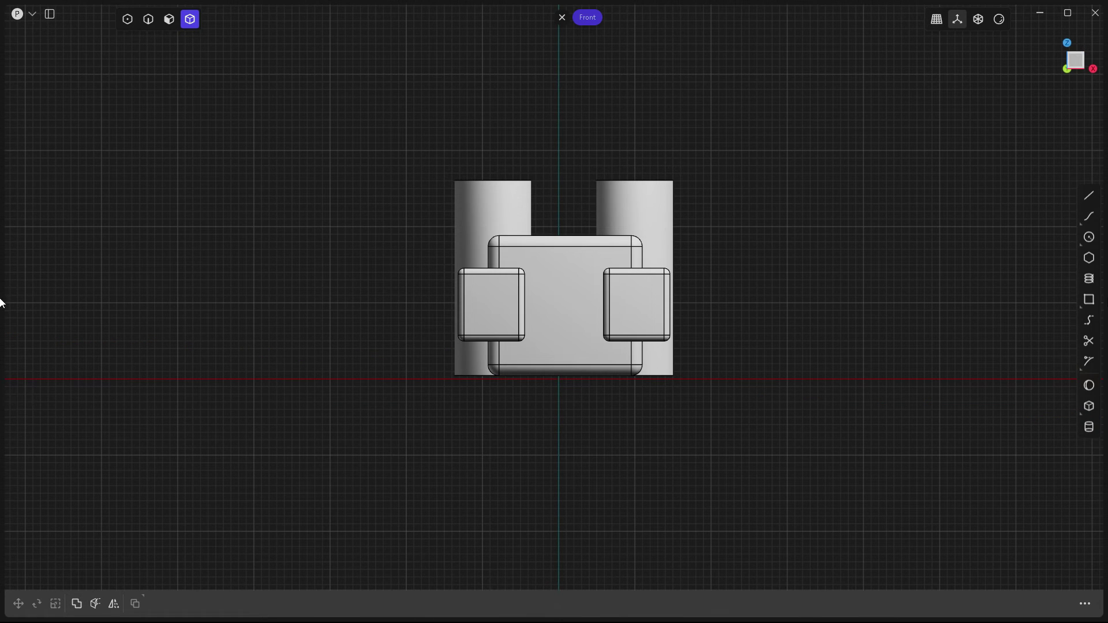
{"action": "left_click", "coordinate": [1089, 196]}
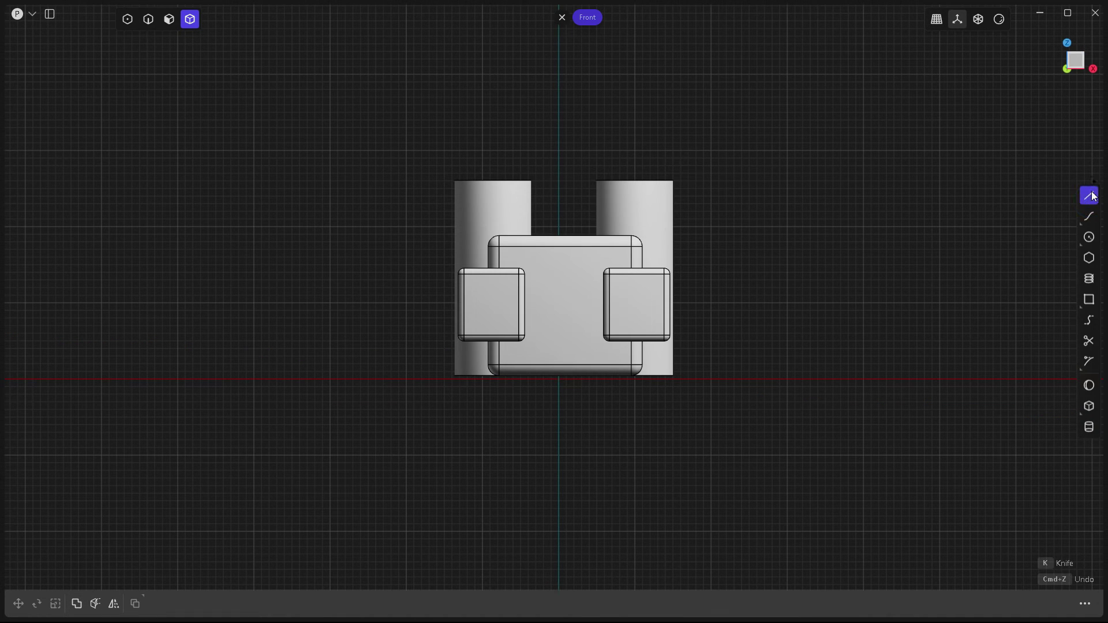
{"action": "left_click", "coordinate": [571, 86]}
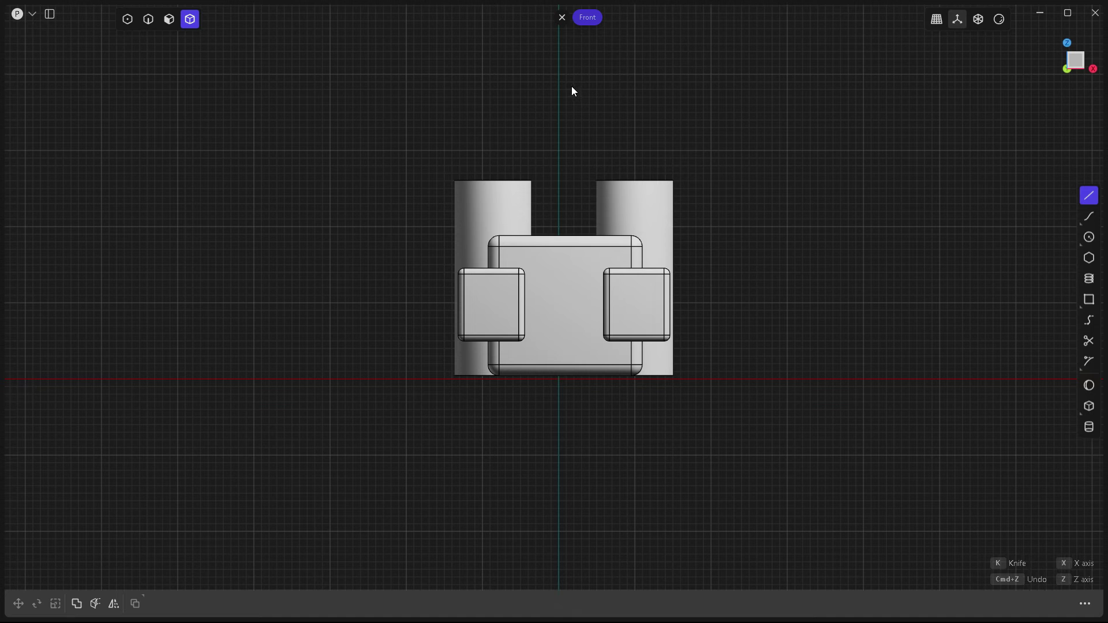
{"action": "left_click", "coordinate": [576, 514]}
{"action": "middle_click_drag", "start_coordinate": [694, 402], "coordinate": [734, 447]}
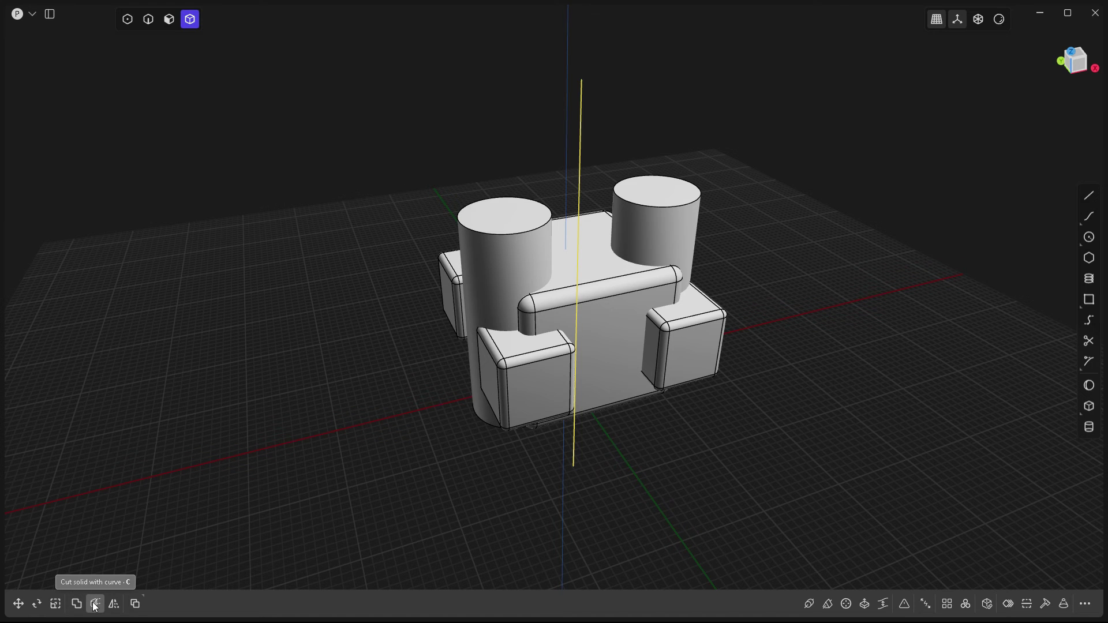
Step: Cut the large block in two using the vertical line as the cutter
{"action": "key", "text": "c"}
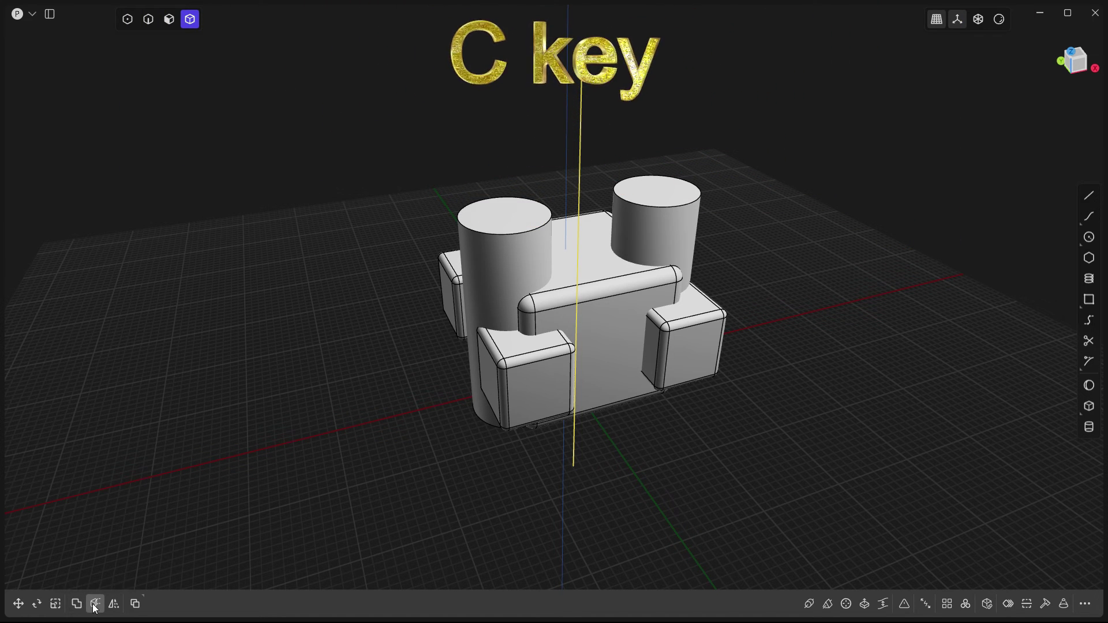
{"action": "left_click", "coordinate": [92, 601]}
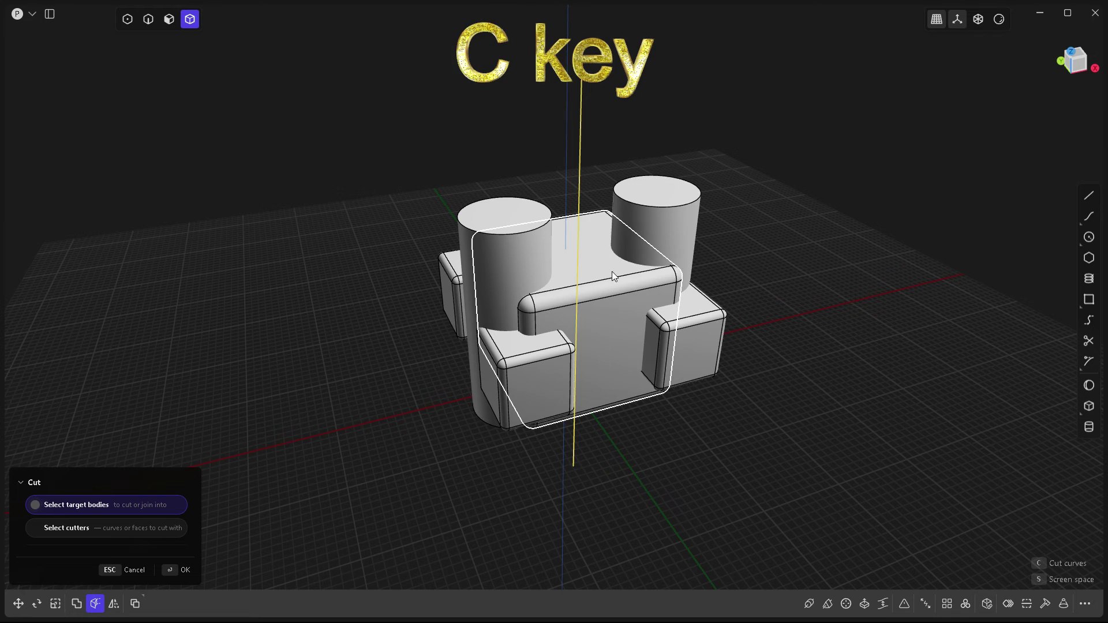
{"action": "middle_click_drag", "start_coordinate": [654, 465], "coordinate": [639, 447]}
{"action": "left_click", "coordinate": [545, 289]}
{"action": "key", "text": "Escape"}
Step: Move one cut half of the large block about 27.49 m along X
{"action": "key", "text": "g"}
{"action": "left_click_drag", "start_coordinate": [649, 298], "coordinate": [794, 399]}
{"action": "mouse_move", "coordinate": [793, 399]}
{"action": "middle_mouse_down"}
{"action": "mouse_move", "coordinate": [729, 394]}
{"action": "mouse_move", "coordinate": [774, 398]}
{"action": "middle_mouse_up"}
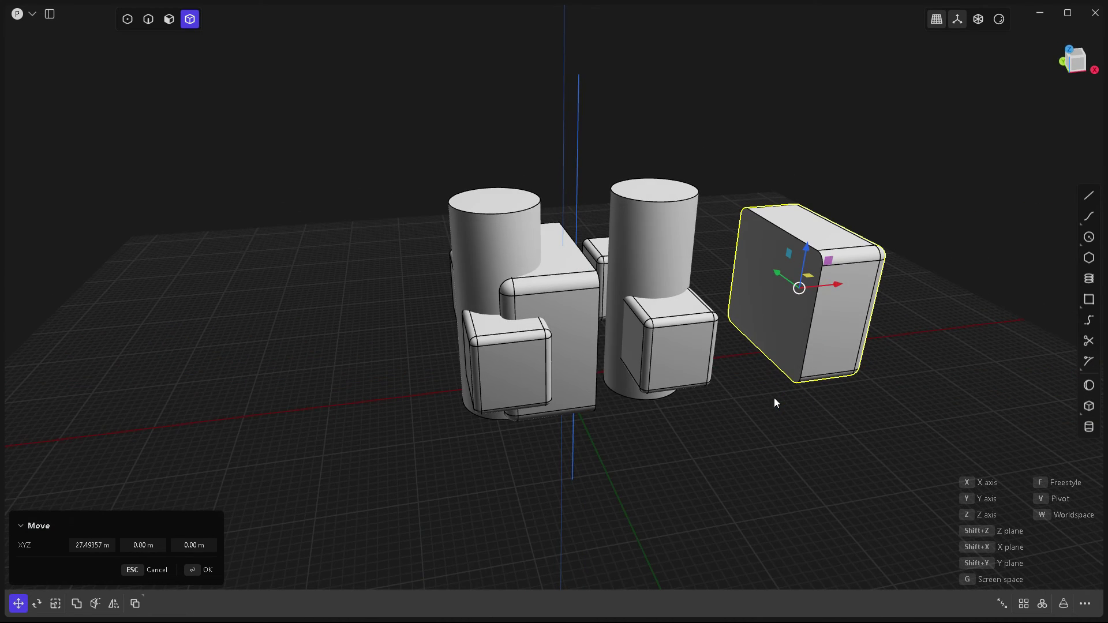
{"action": "key", "text": "Return"}
Step: Start a Mirror on the whole large block and compare the previews along the X, Z and Y axes
{"action": "key", "text": "alt+x"}
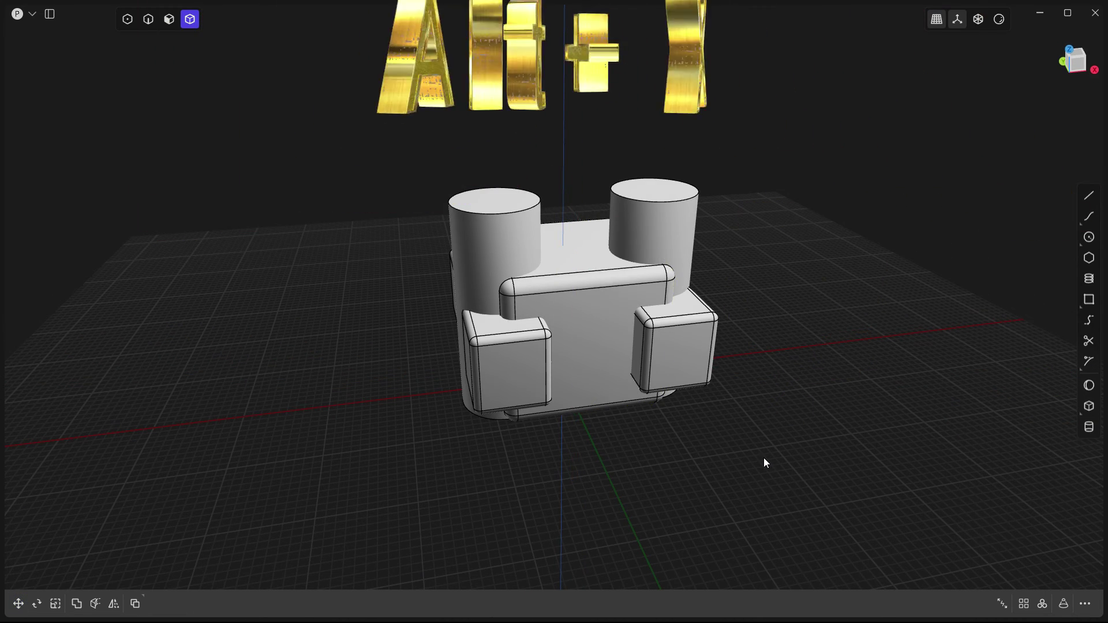
{"action": "left_click", "coordinate": [582, 325]}
{"action": "middle_click_drag", "start_coordinate": [643, 468], "coordinate": [624, 480]}
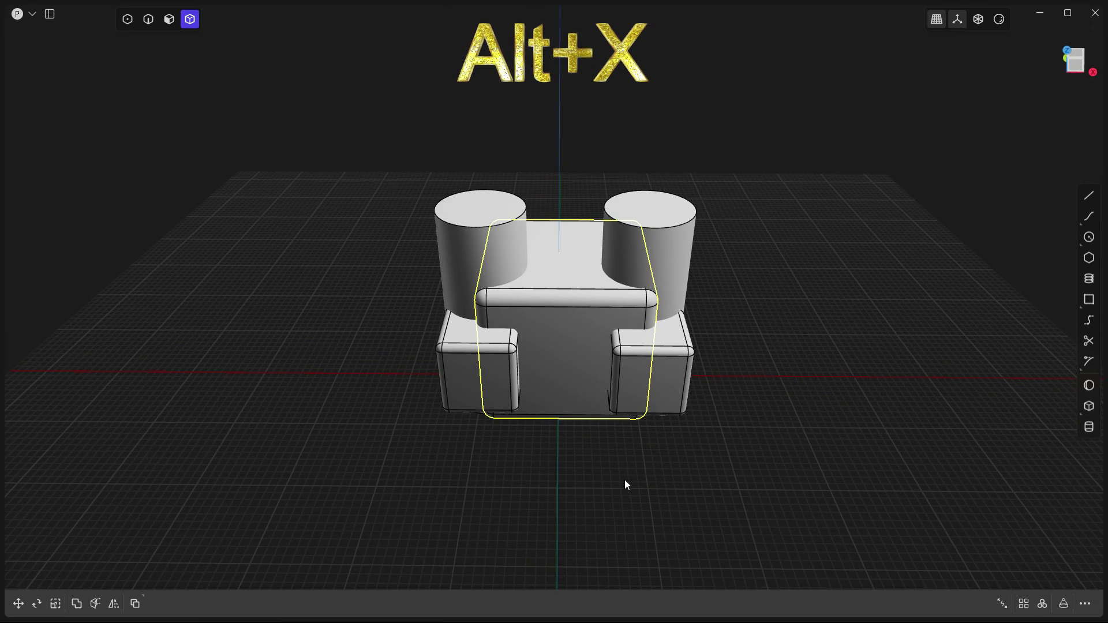
{"action": "left_click", "coordinate": [114, 606]}
{"action": "middle_click_drag", "start_coordinate": [635, 494], "coordinate": [712, 535]}
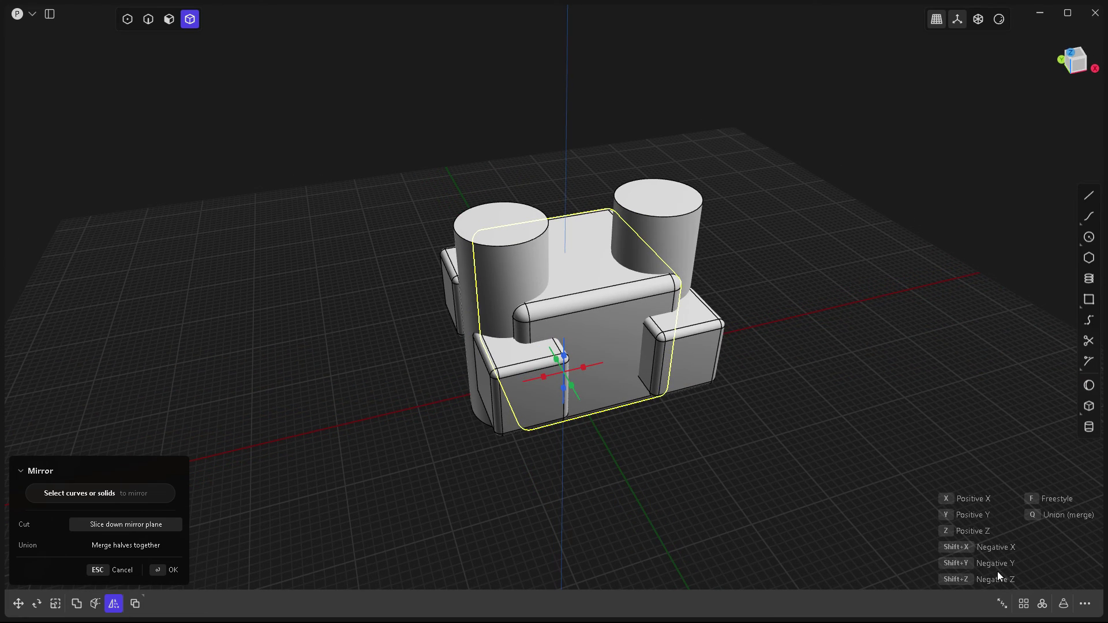
{"action": "left_click", "coordinate": [545, 379]}
{"action": "left_click", "coordinate": [545, 380]}
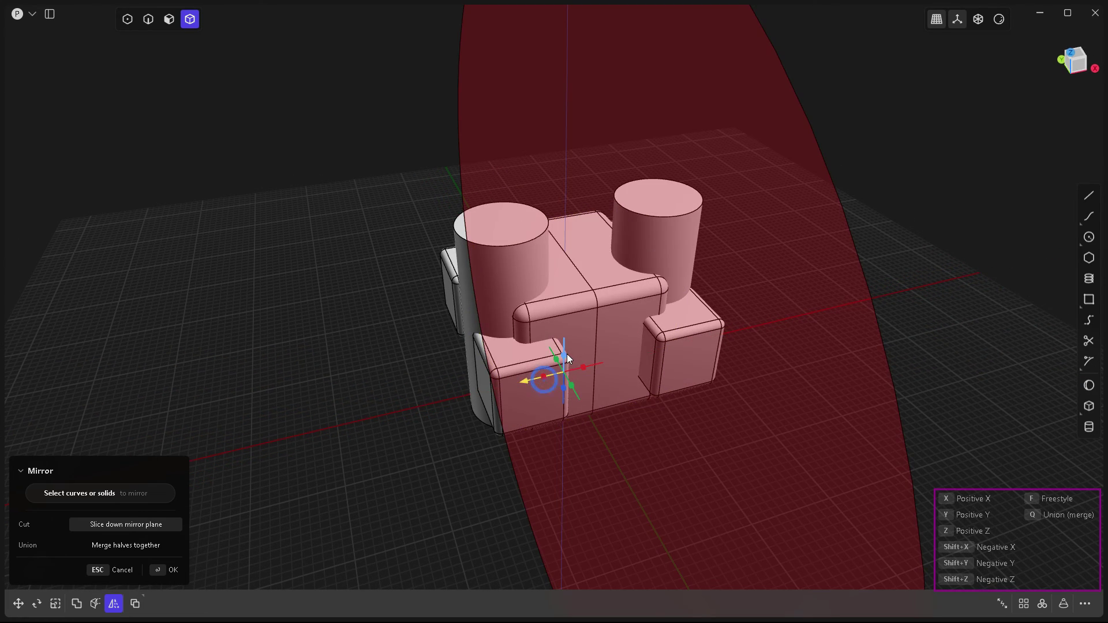
{"action": "left_click", "coordinate": [566, 355]}
{"action": "left_click", "coordinate": [570, 384]}
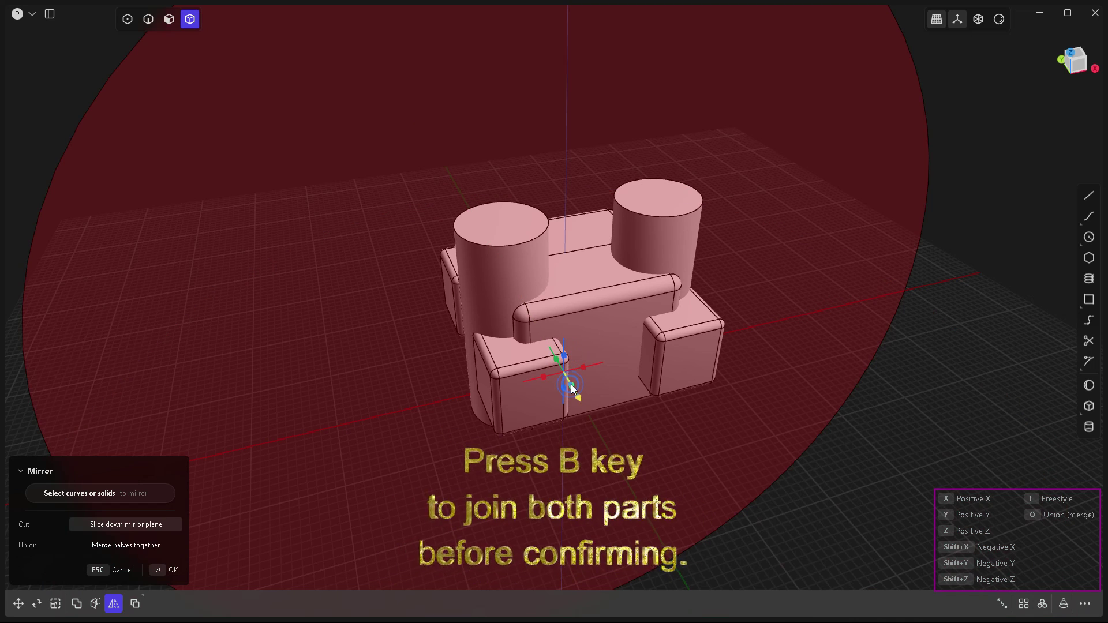
Step: Mirror the large block on the positive X side and merge both halves together
{"action": "left_click", "coordinate": [580, 366]}
{"action": "key", "text": "b"}
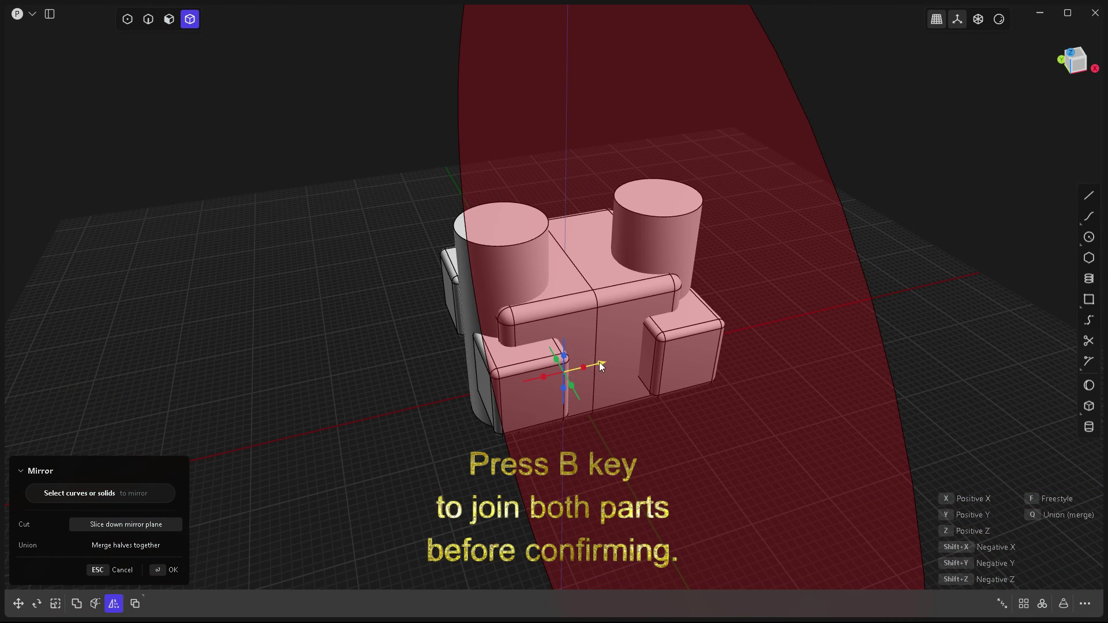
{"action": "key", "text": "Return"}
Step: Move the mirrored large block about 46.01 m along X, clear of the corner blocks and cylinders
{"action": "middle_click_drag", "start_coordinate": [687, 446], "coordinate": [642, 366]}
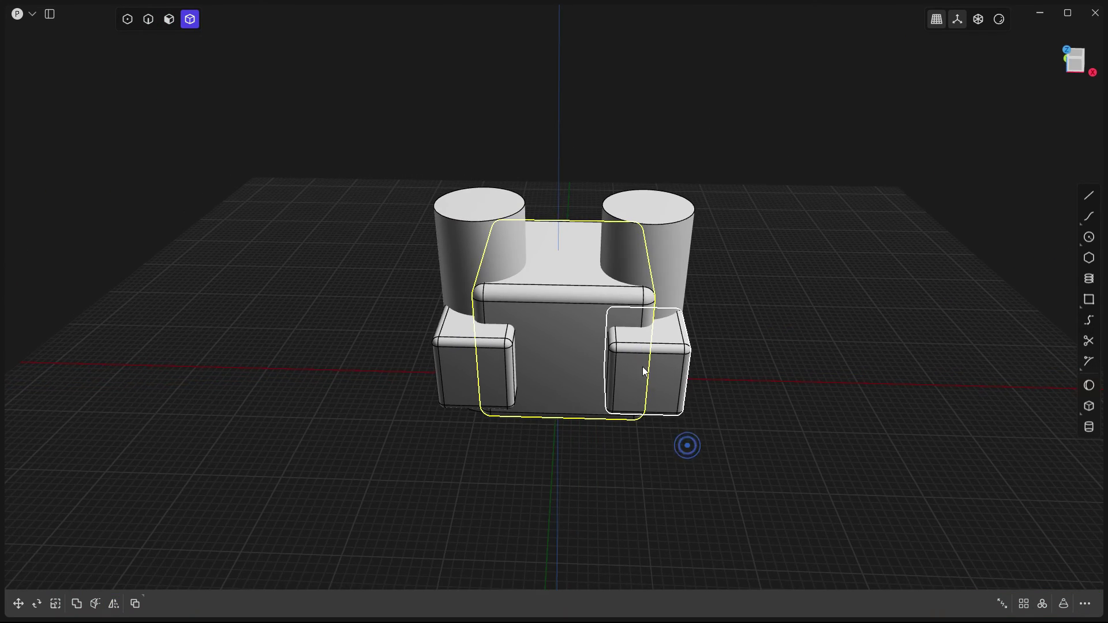
{"action": "key", "text": "g"}
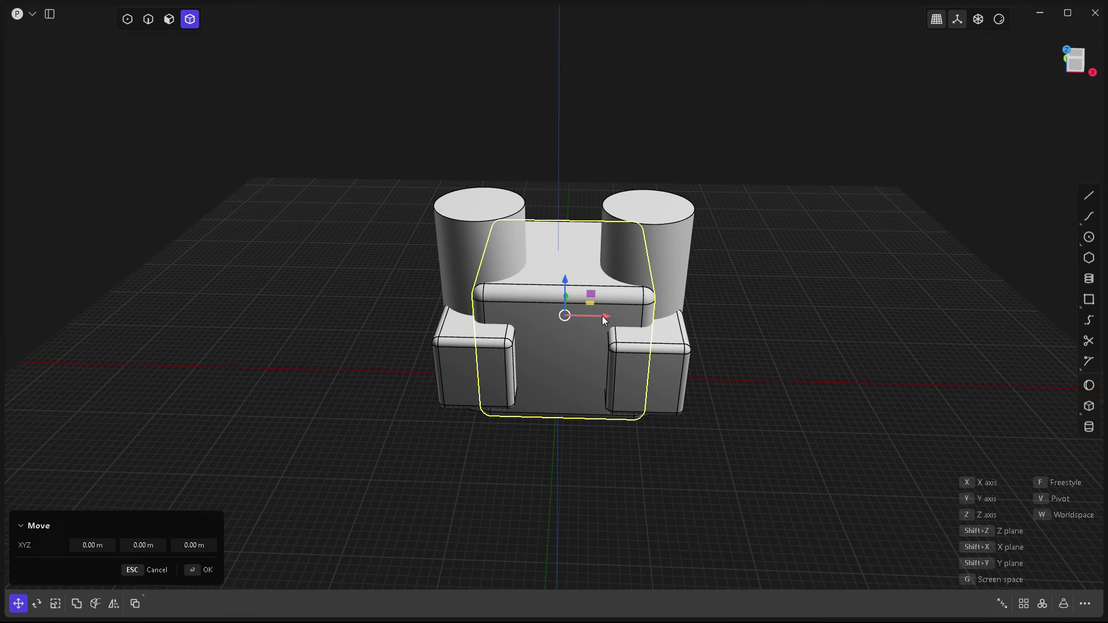
{"action": "mouse_move", "coordinate": [601, 316]}
{"action": "middle_mouse_down"}
{"action": "mouse_move", "coordinate": [514, 346]}
{"action": "mouse_move", "coordinate": [516, 358]}
{"action": "mouse_move", "coordinate": [604, 324]}
{"action": "middle_mouse_up"}
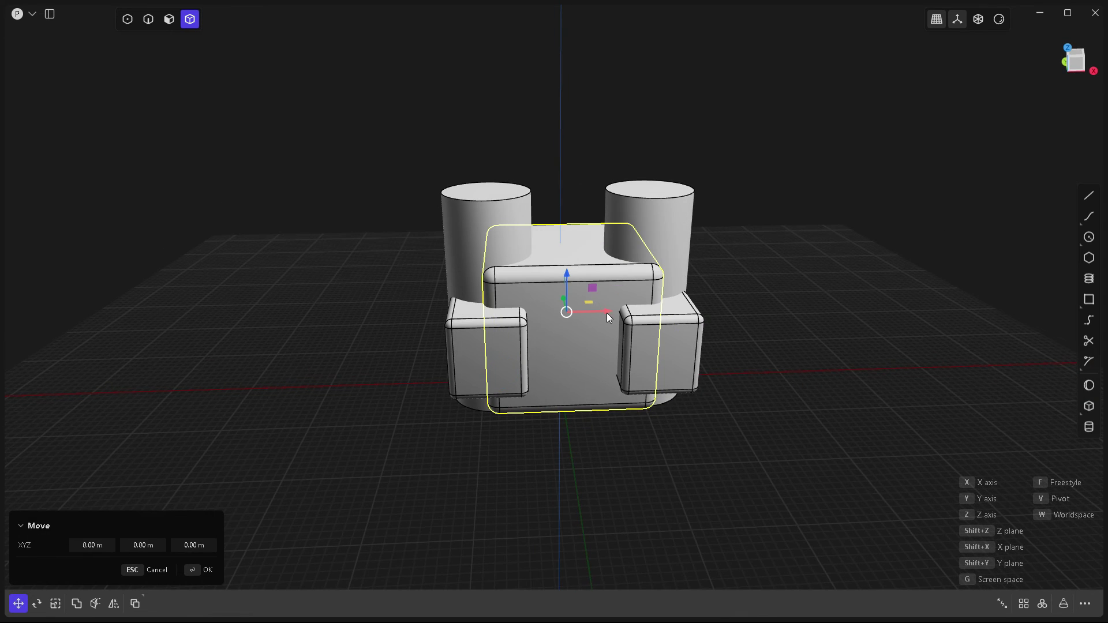
{"action": "left_click_drag", "start_coordinate": [607, 312], "coordinate": [958, 302]}
{"action": "middle_click_drag", "start_coordinate": [539, 359], "coordinate": [880, 319]}
{"action": "scroll", "coordinate": [875, 313], "scroll_direction": "up", "scroll_amount": 3}
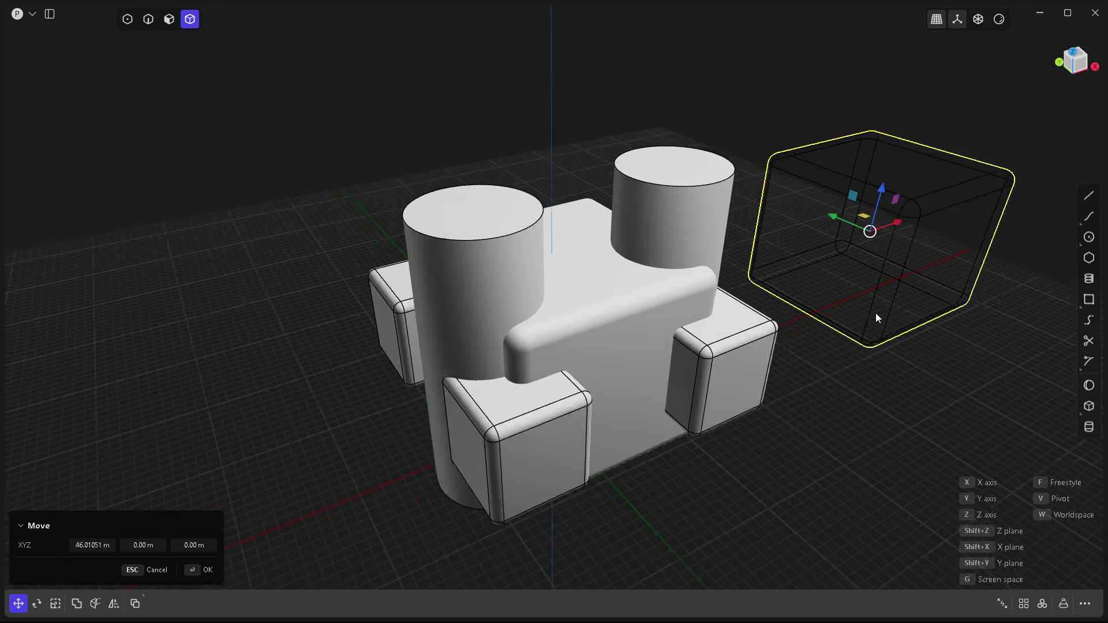
{"action": "scroll", "coordinate": [593, 321], "scroll_direction": "down", "scroll_amount": 4}
{"action": "key", "text": "Return"}
Step: Mirror the moved block with the Freestyle option across a plane running along X over its top face
{"action": "middle_click_drag", "start_coordinate": [798, 397], "coordinate": [621, 340]}
{"action": "key", "text": "alt+x"}
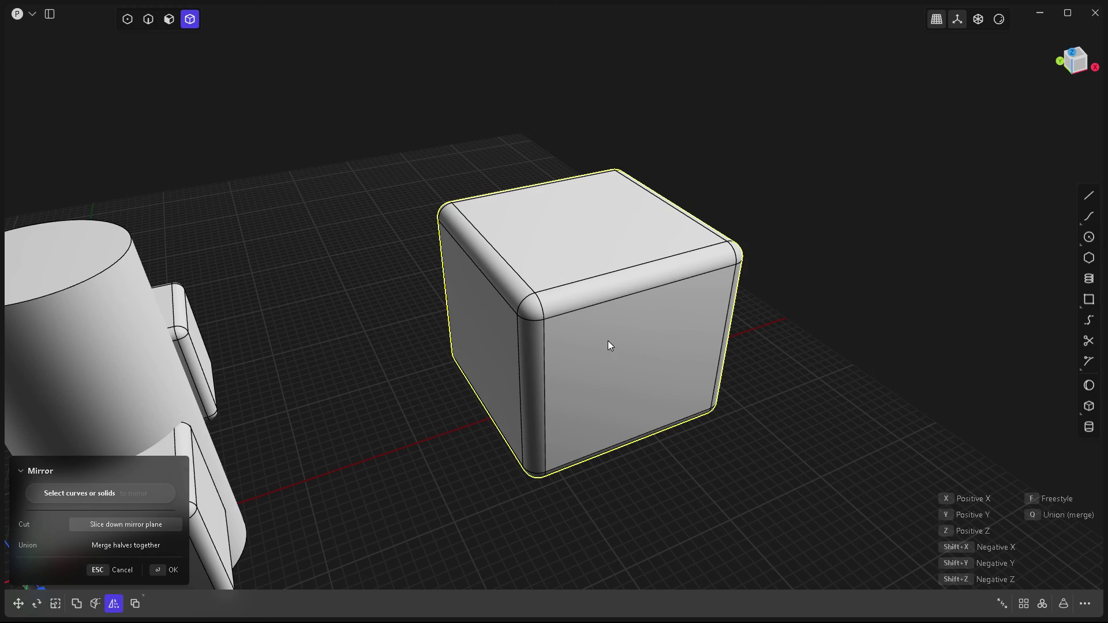
{"action": "scroll", "coordinate": [570, 310], "scroll_direction": "down", "scroll_amount": 3}
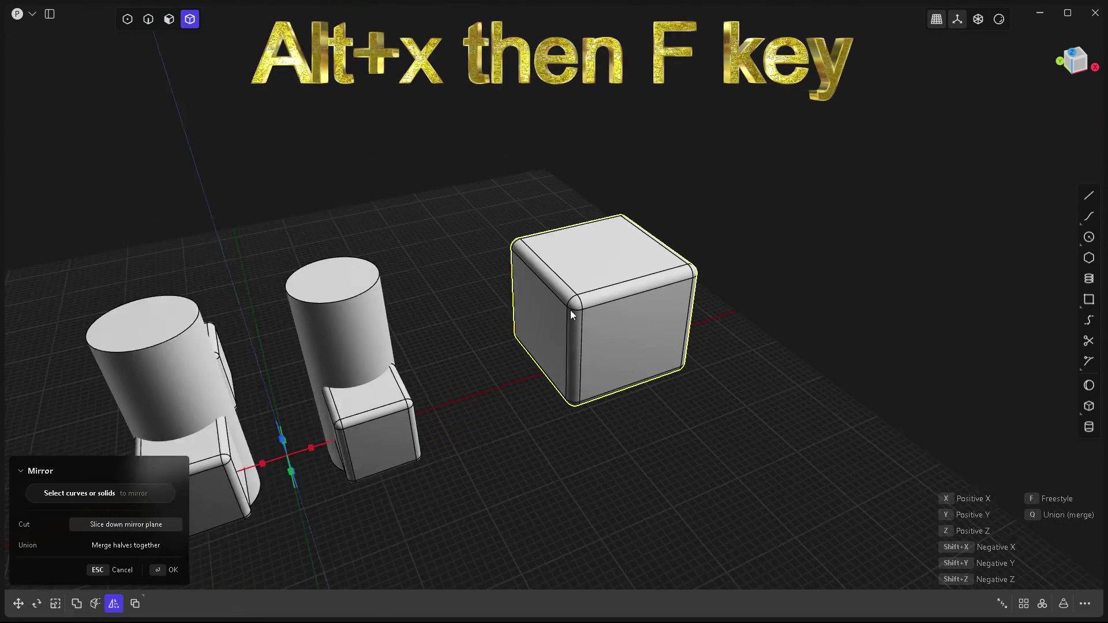
{"action": "scroll", "coordinate": [615, 314], "scroll_direction": "up", "scroll_amount": 2}
{"action": "scroll", "coordinate": [618, 303], "scroll_direction": "down", "scroll_amount": 1}
{"action": "key", "text": "f"}
{"action": "left_click", "coordinate": [632, 281]}
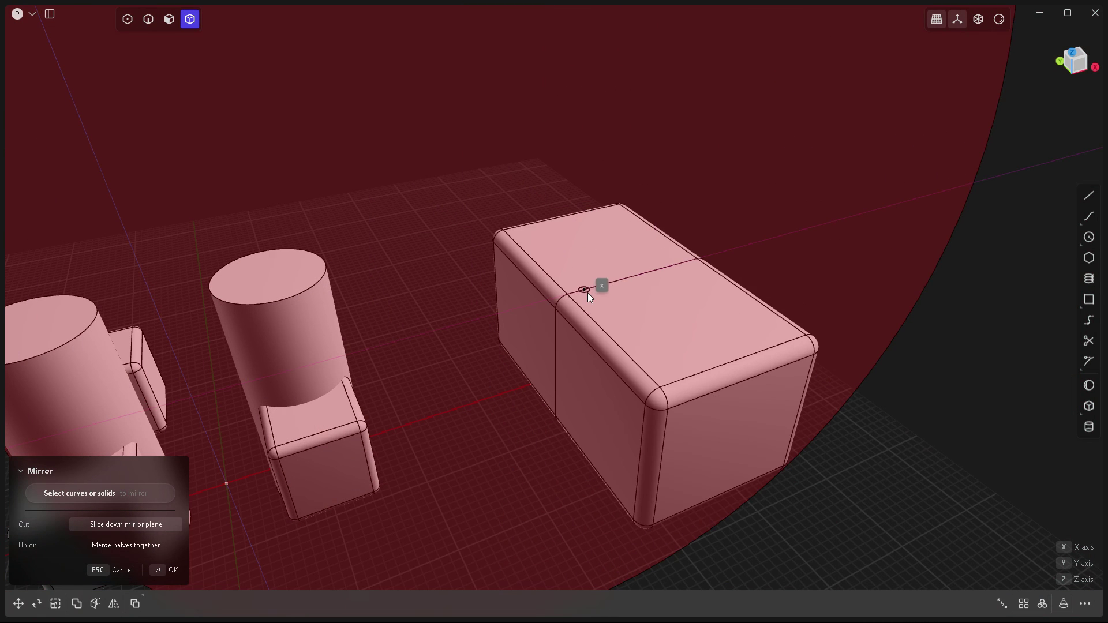
{"action": "left_click", "coordinate": [587, 292]}
{"action": "scroll", "coordinate": [617, 324], "scroll_direction": "down", "scroll_amount": 5}
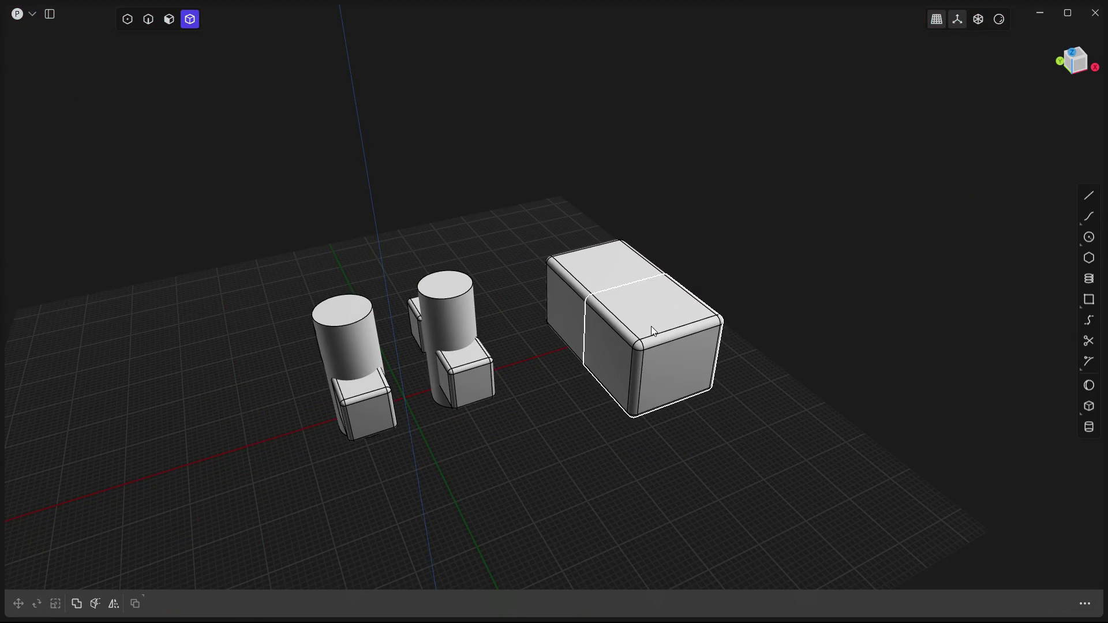